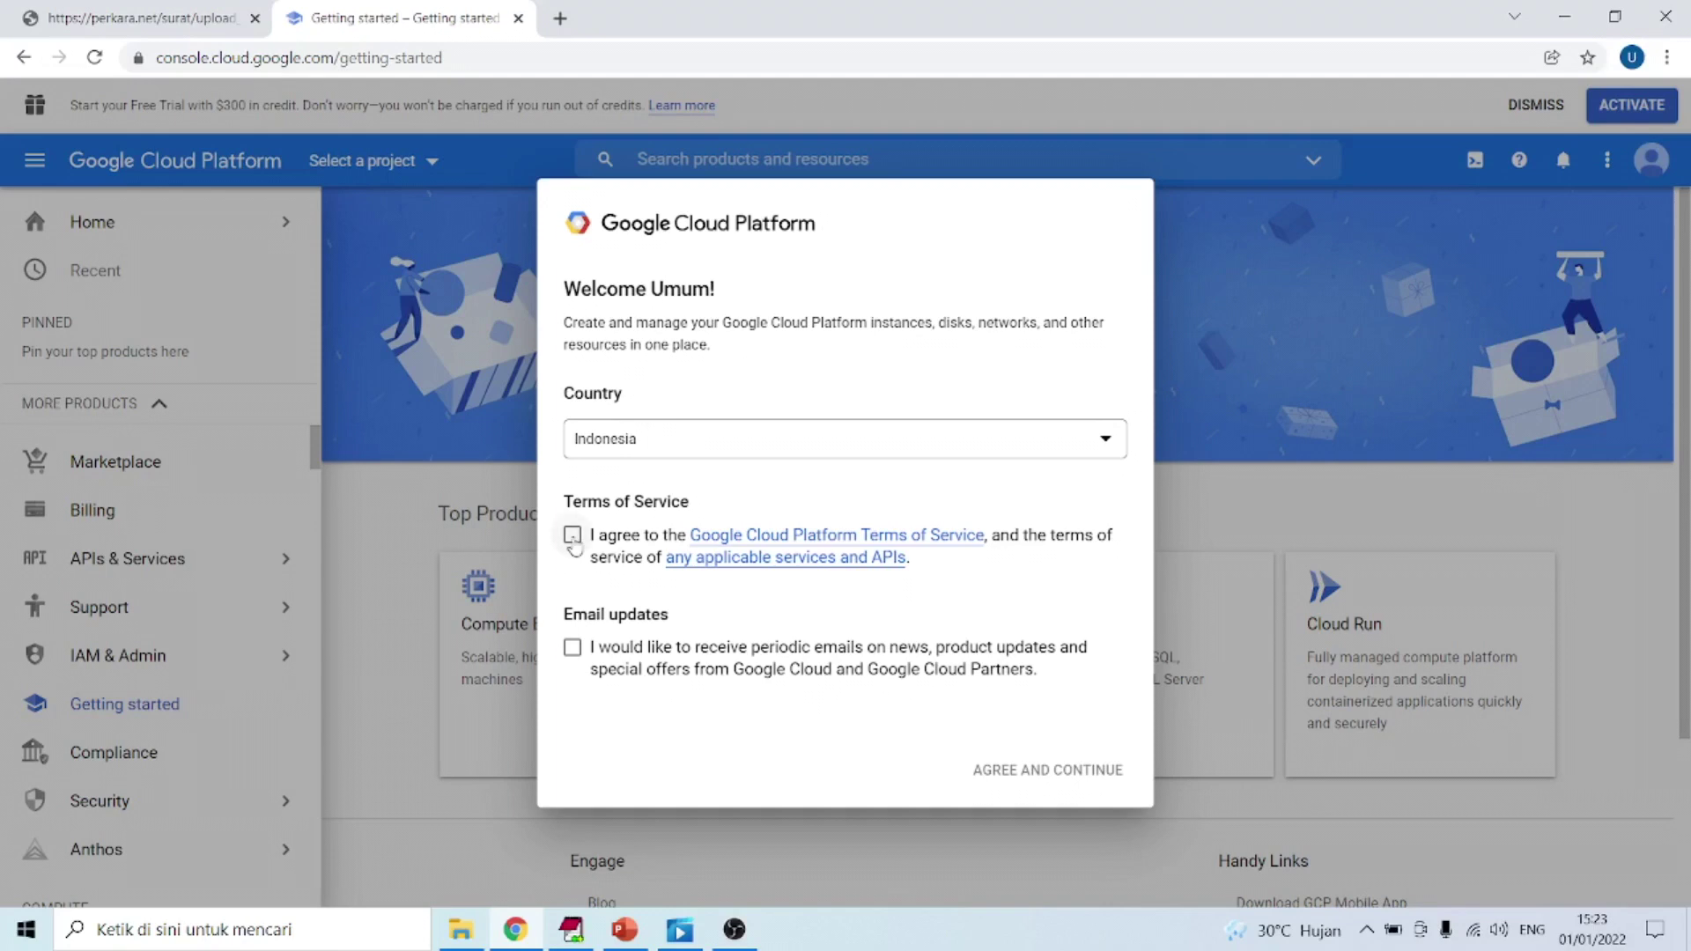
- Accept the Google Cloud Platform Terms of Service, opt in to email updates, and continue to the console
click(573, 536)
click(572, 647)
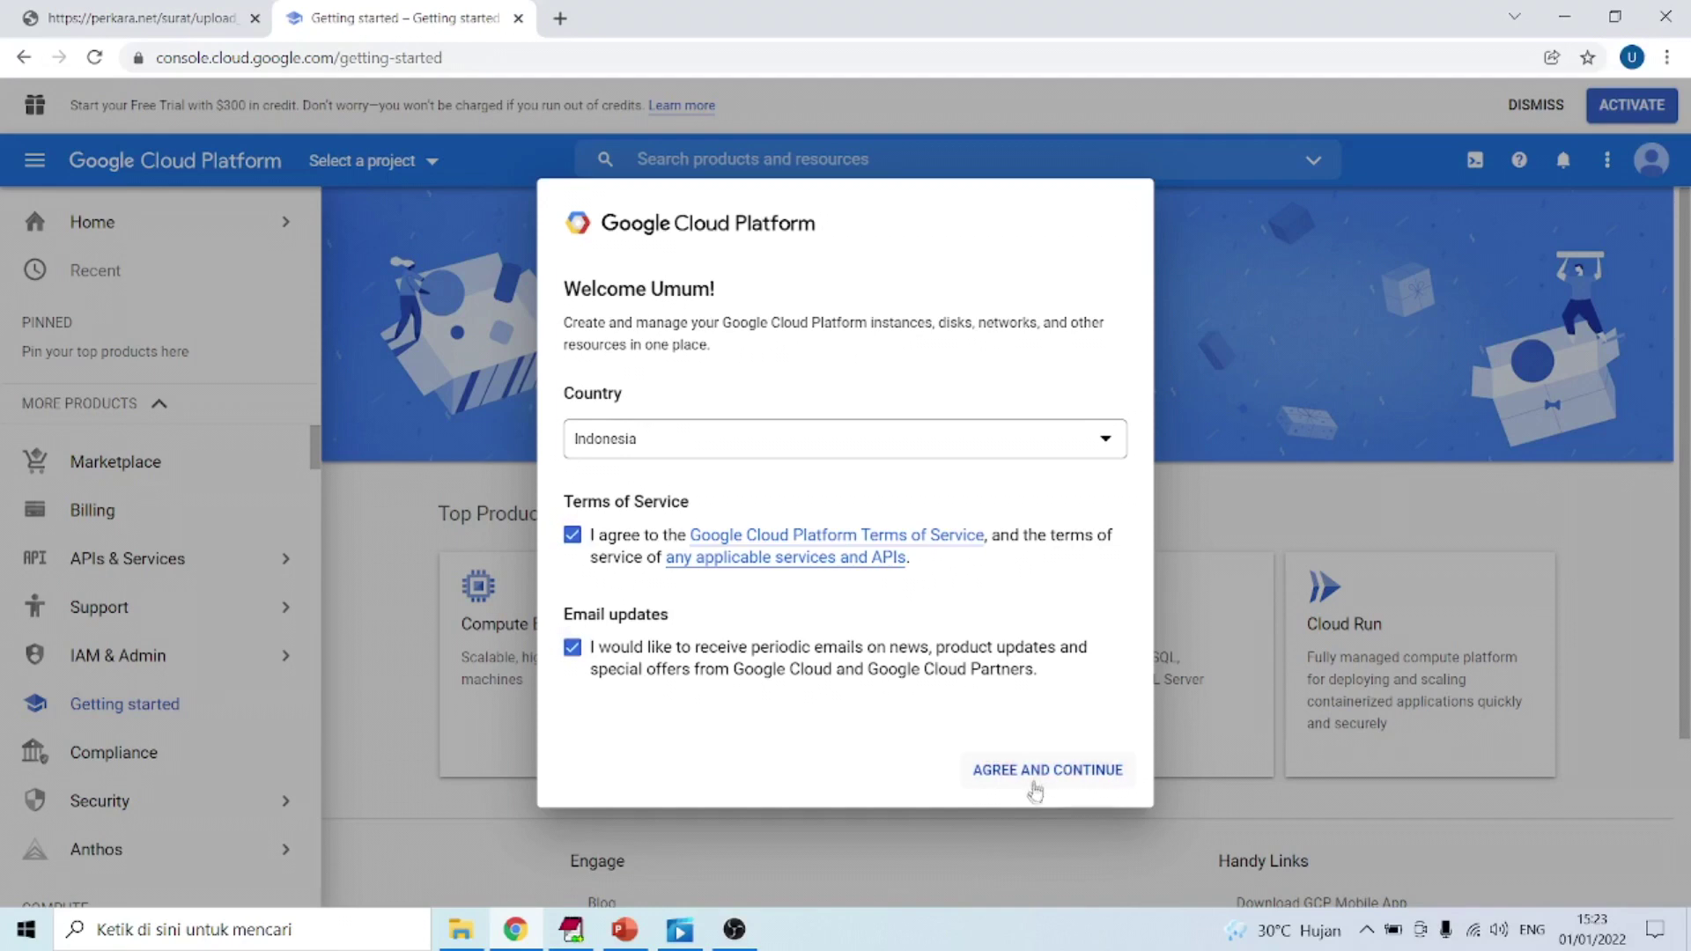
click(1036, 780)
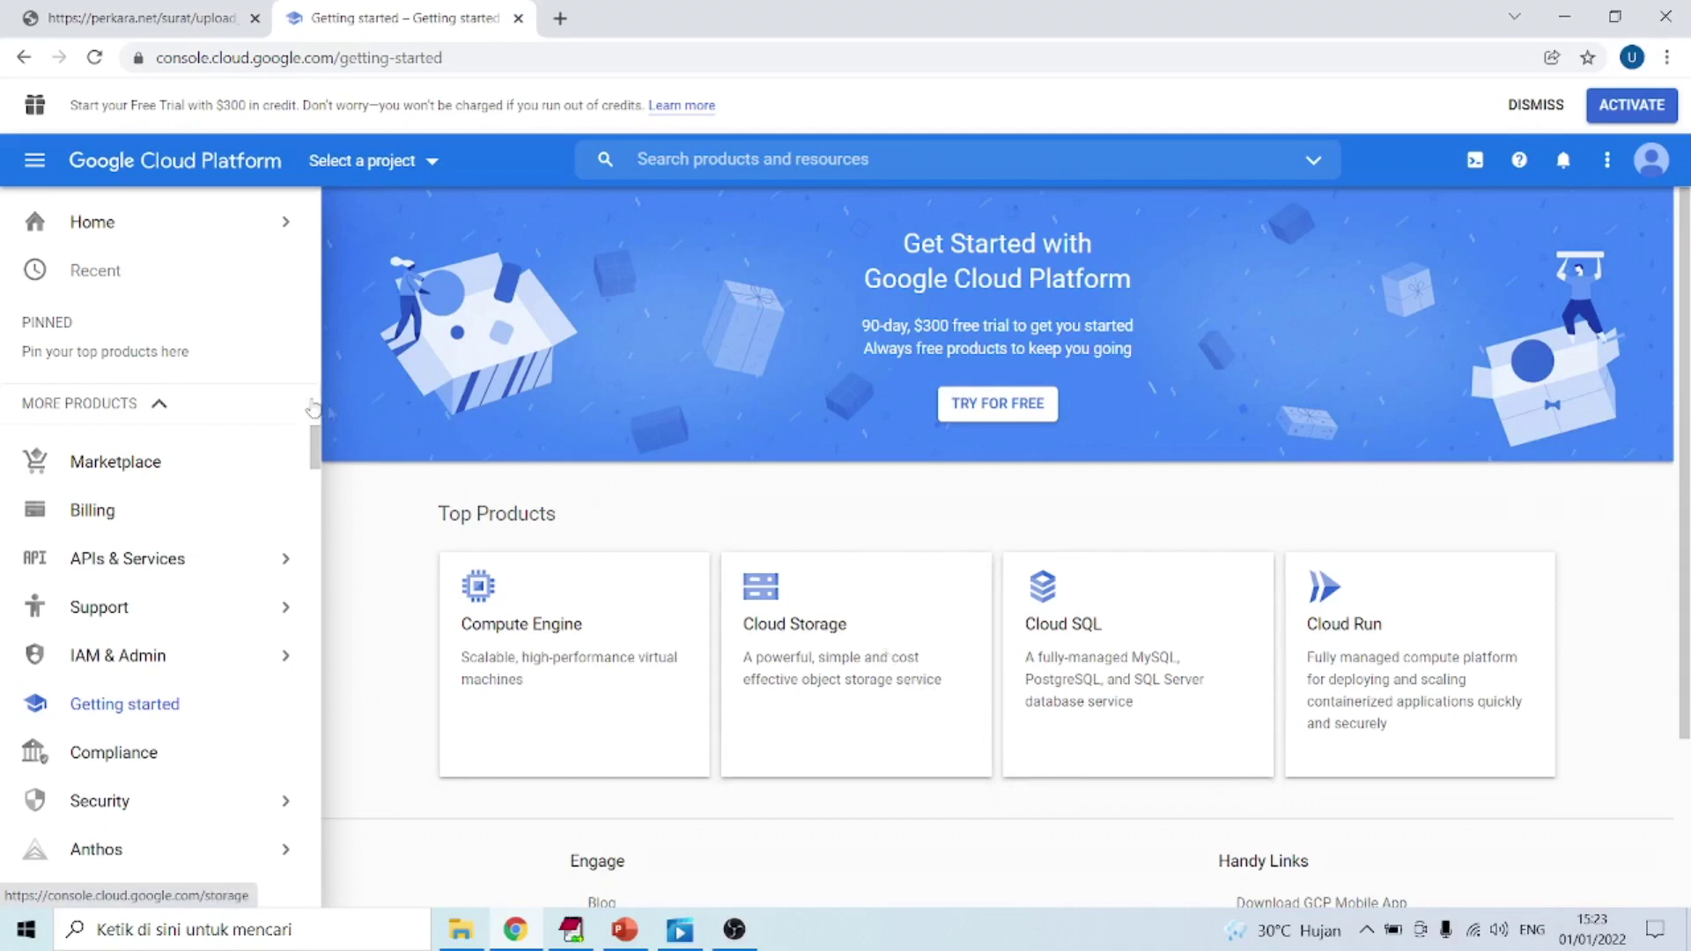
- Create a new project named MyProjectSmartSurat with no organization
mouse_move(220, 564)
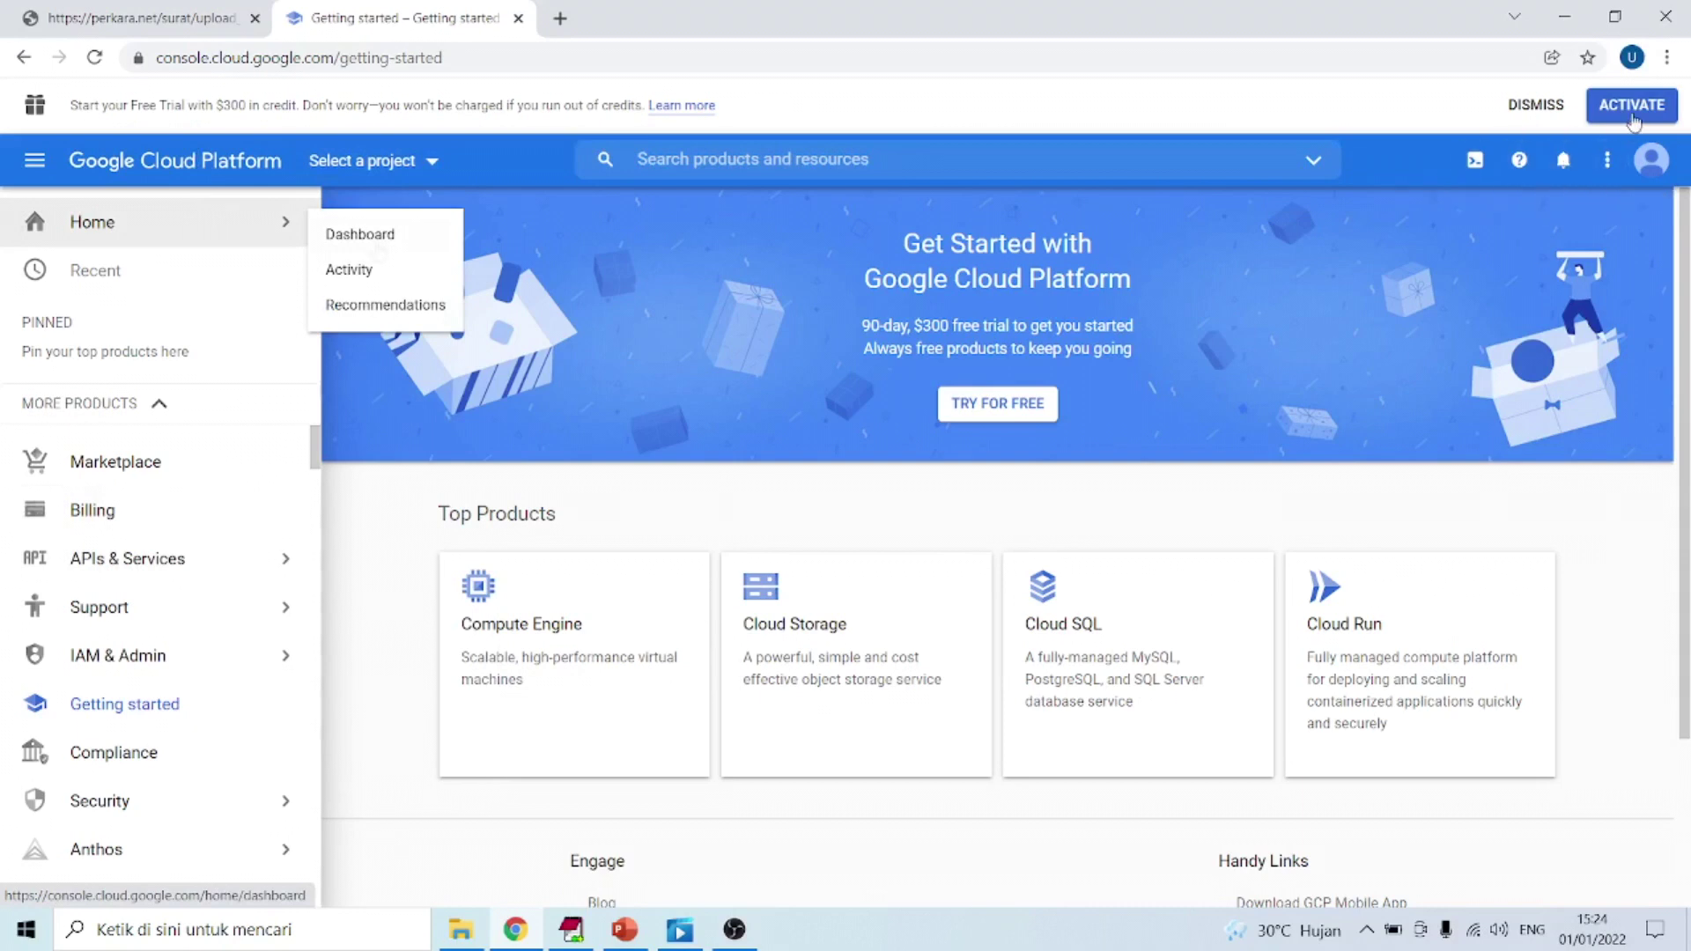
click(366, 233)
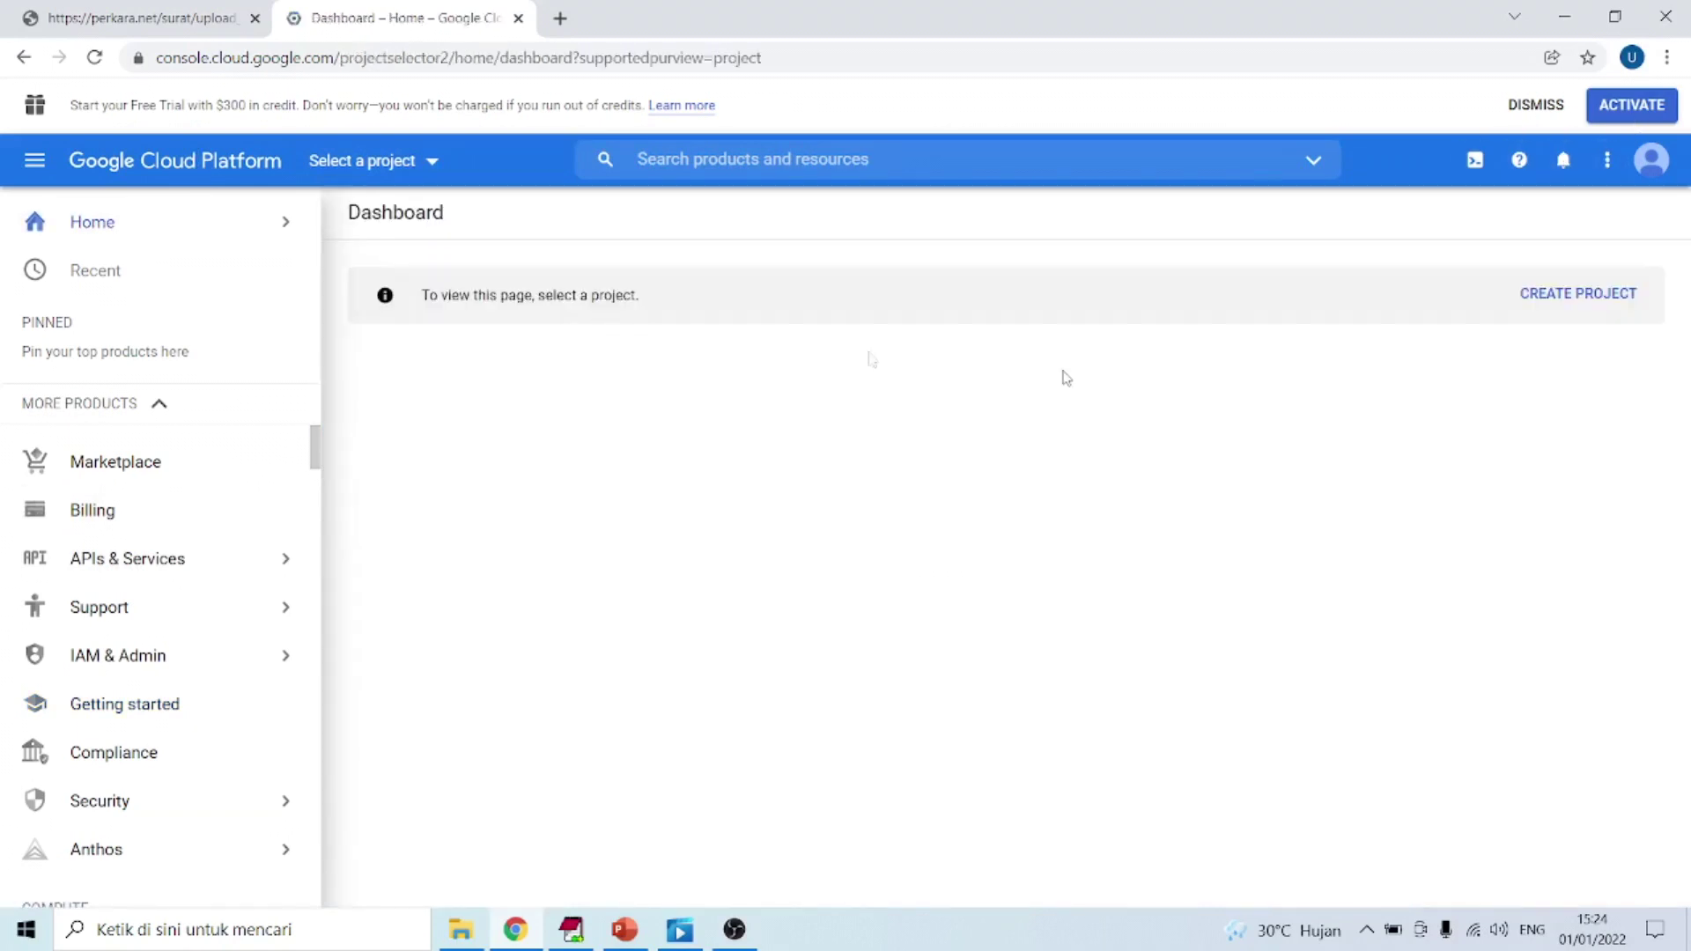
click(1558, 297)
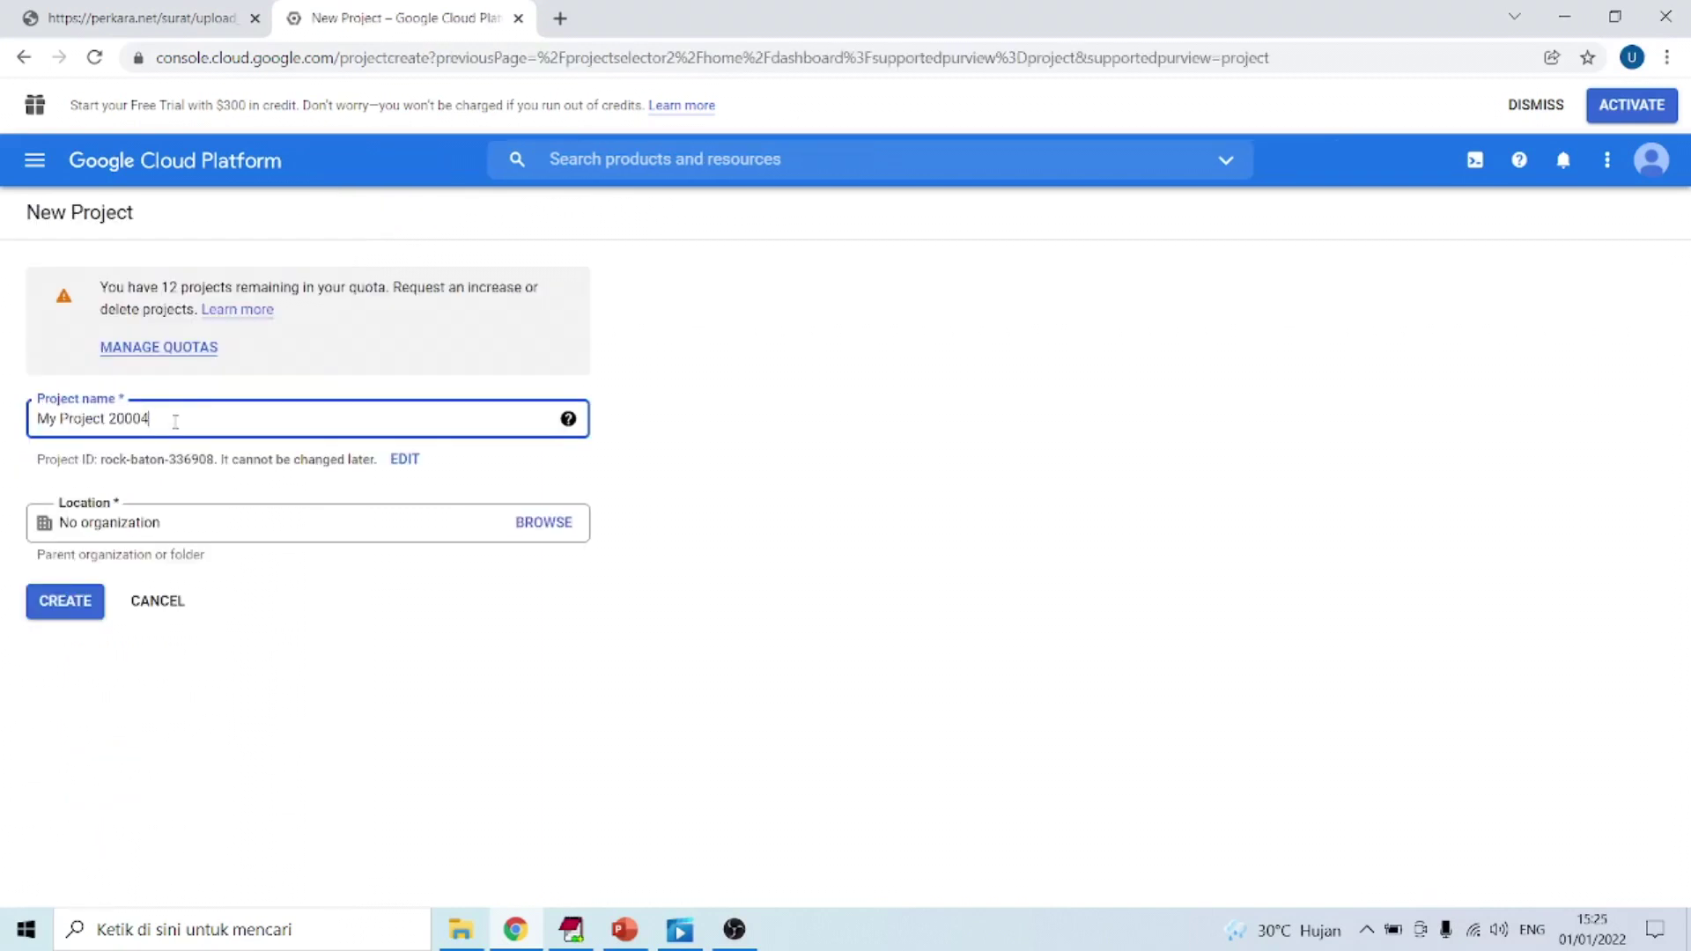
drag(175, 421, 109, 416)
key(ctrl+a)
text(MyProjectSmartSurat)
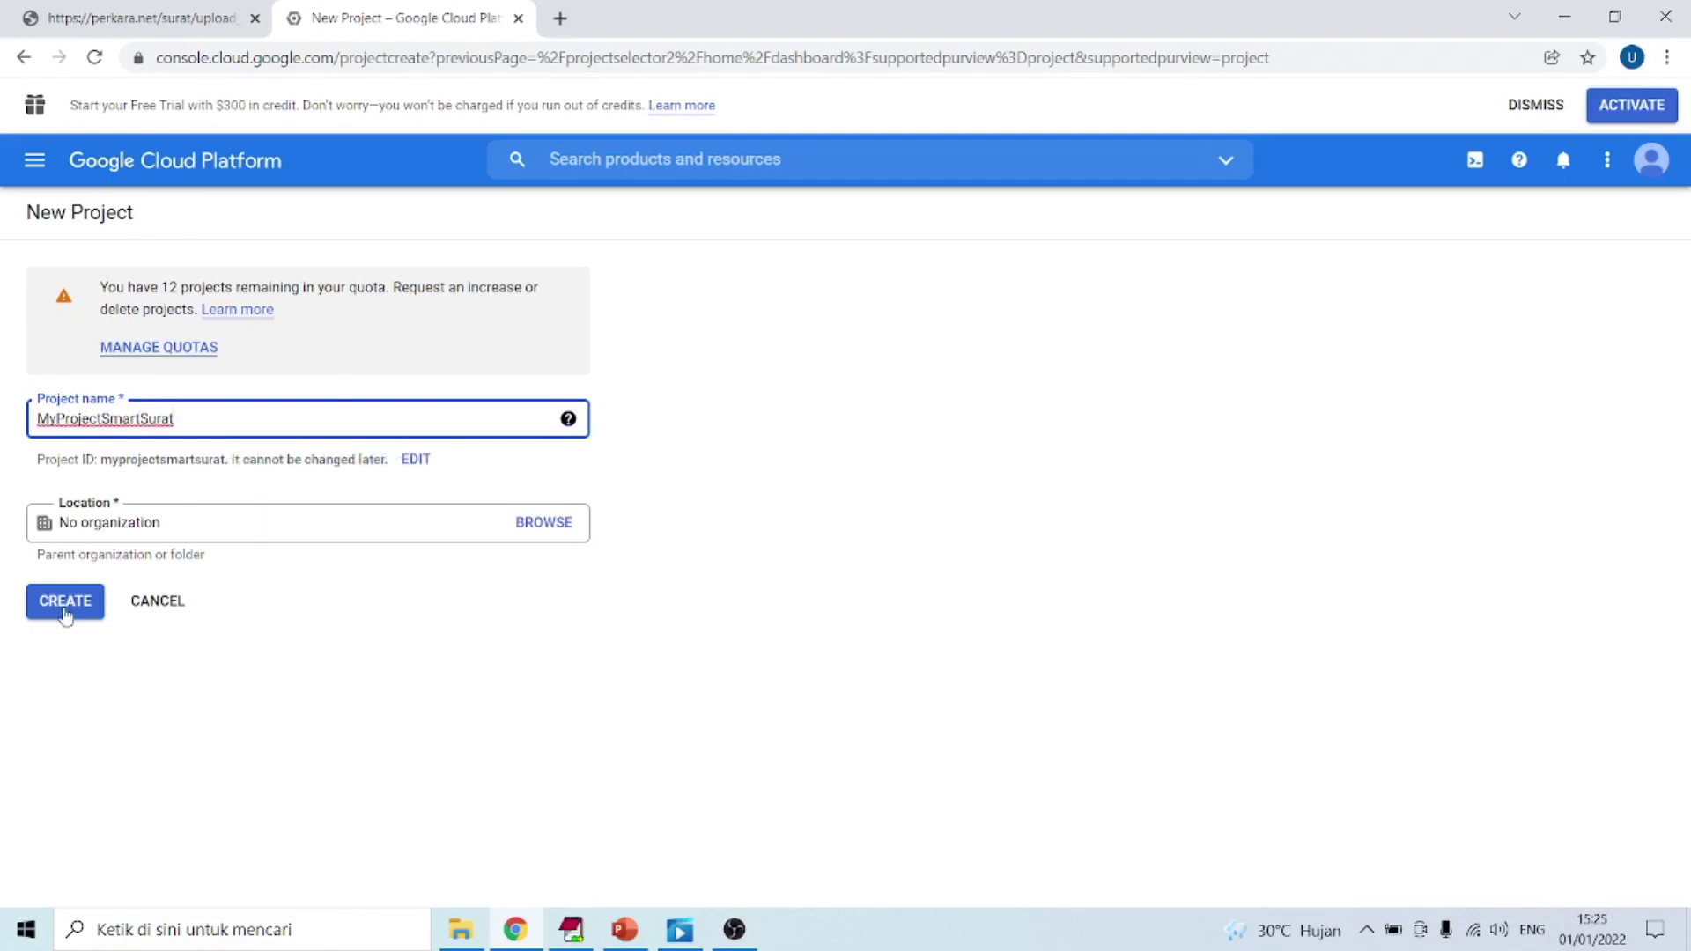
click(66, 602)
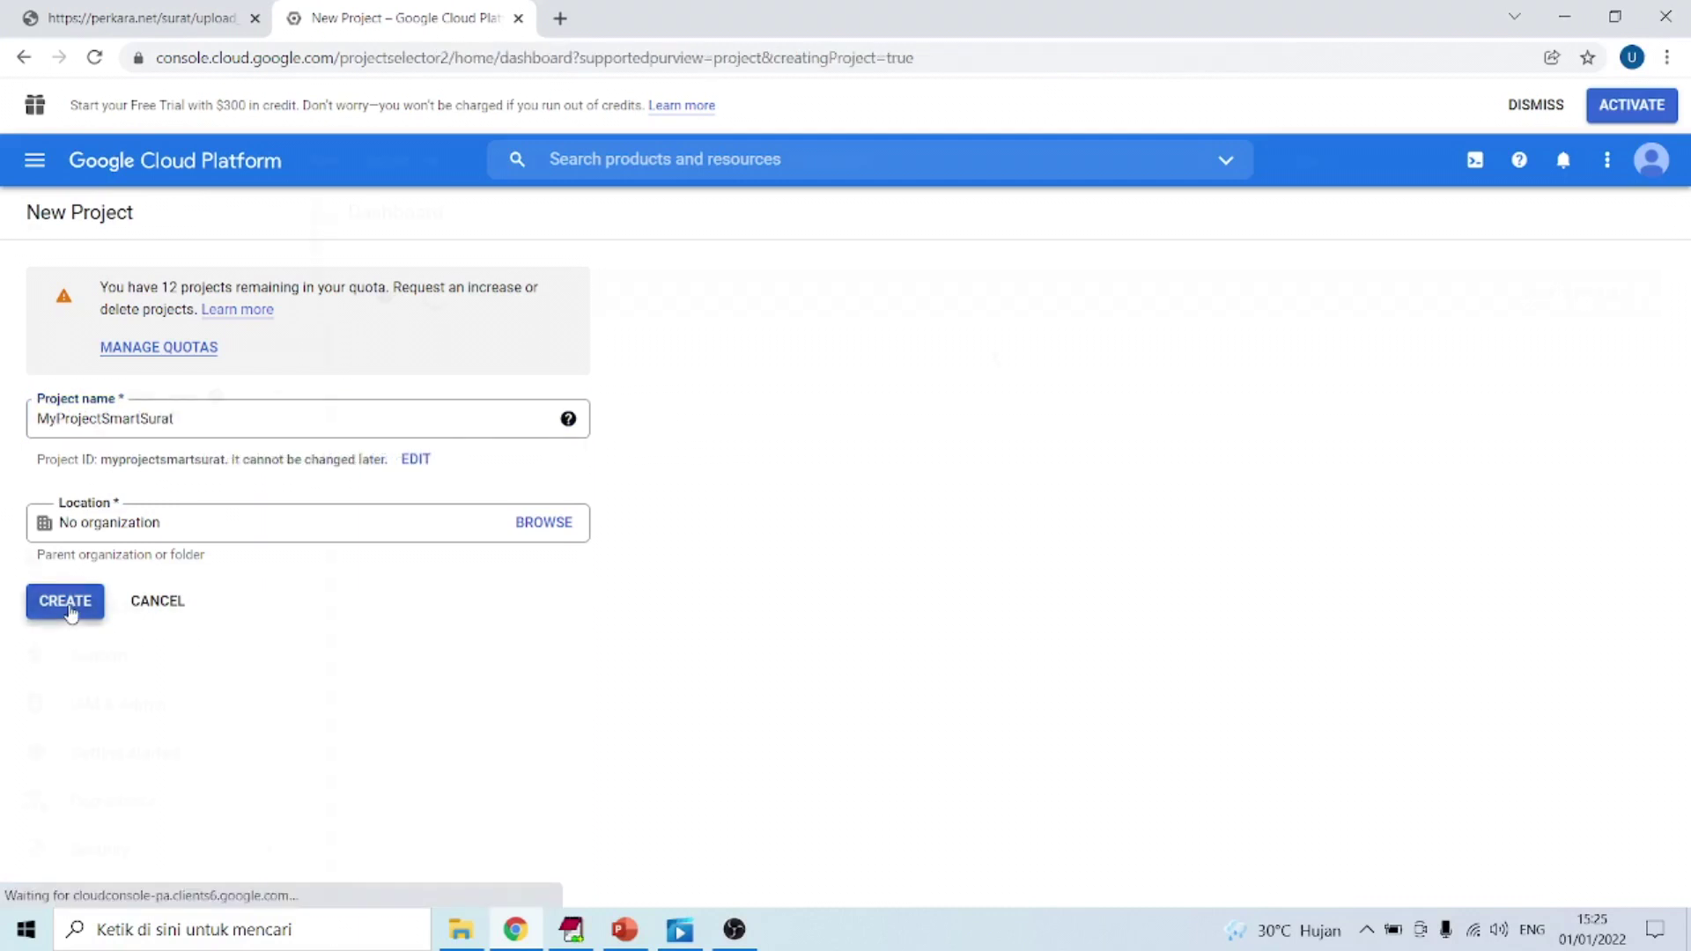
mouse_move(70, 614)
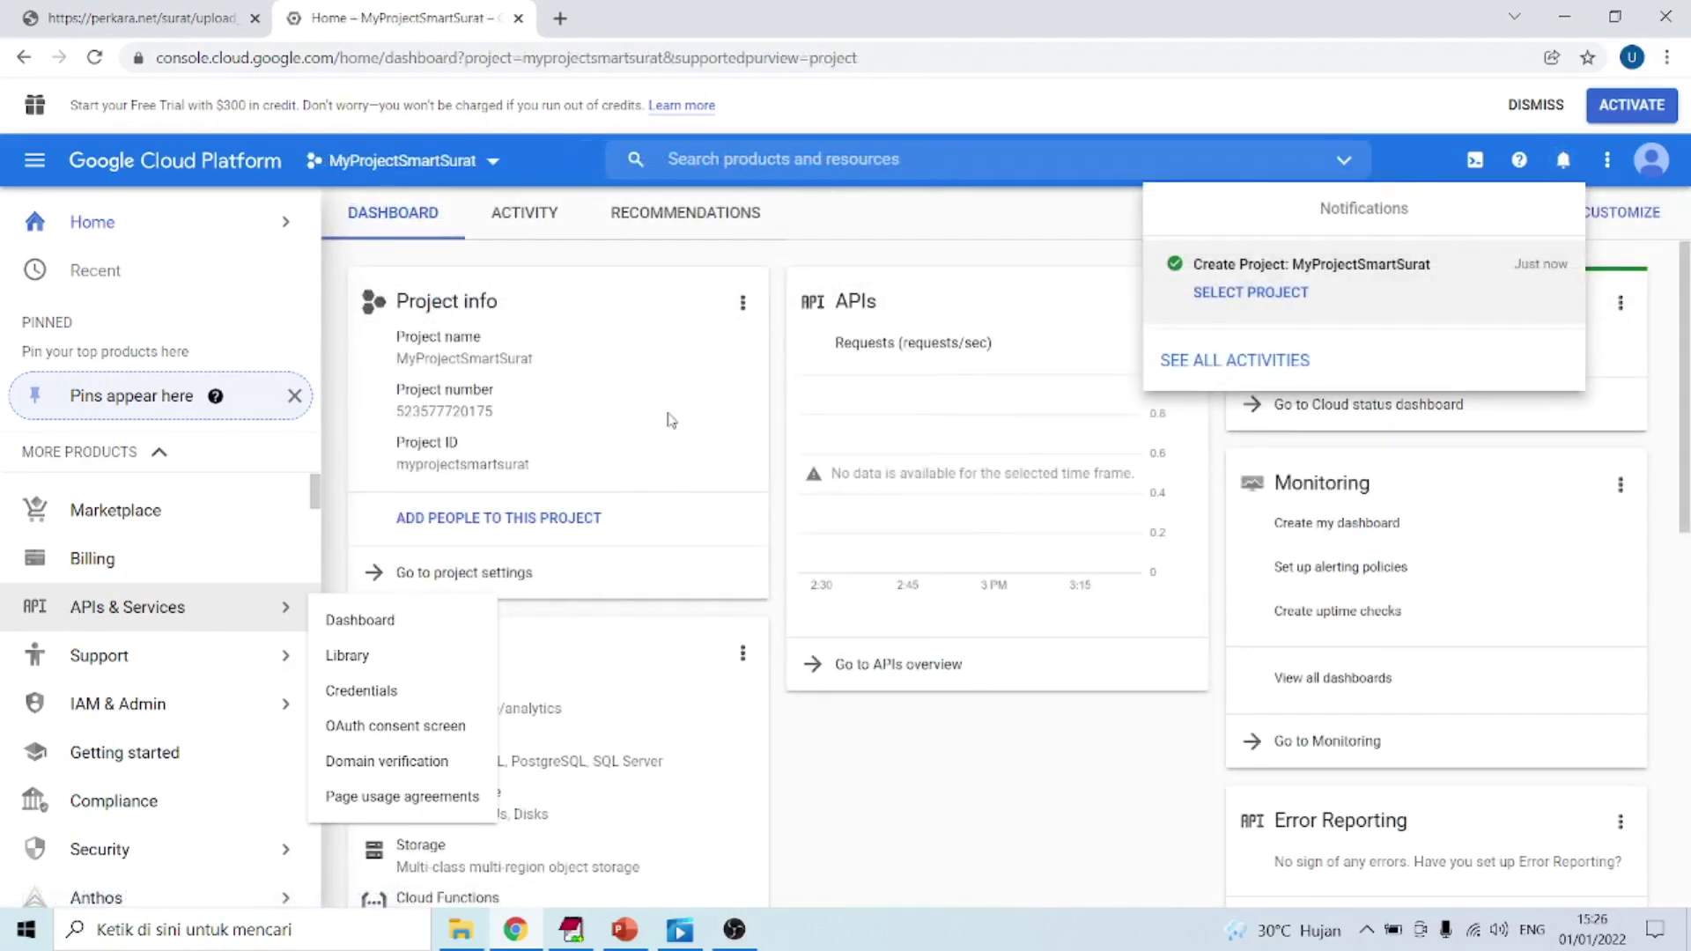
- Open the API Library for MyProjectSmartSurat from its APIs & Services dashboard
click(662, 424)
scroll(563, 567, down, 1)
scroll(564, 566, down, 1)
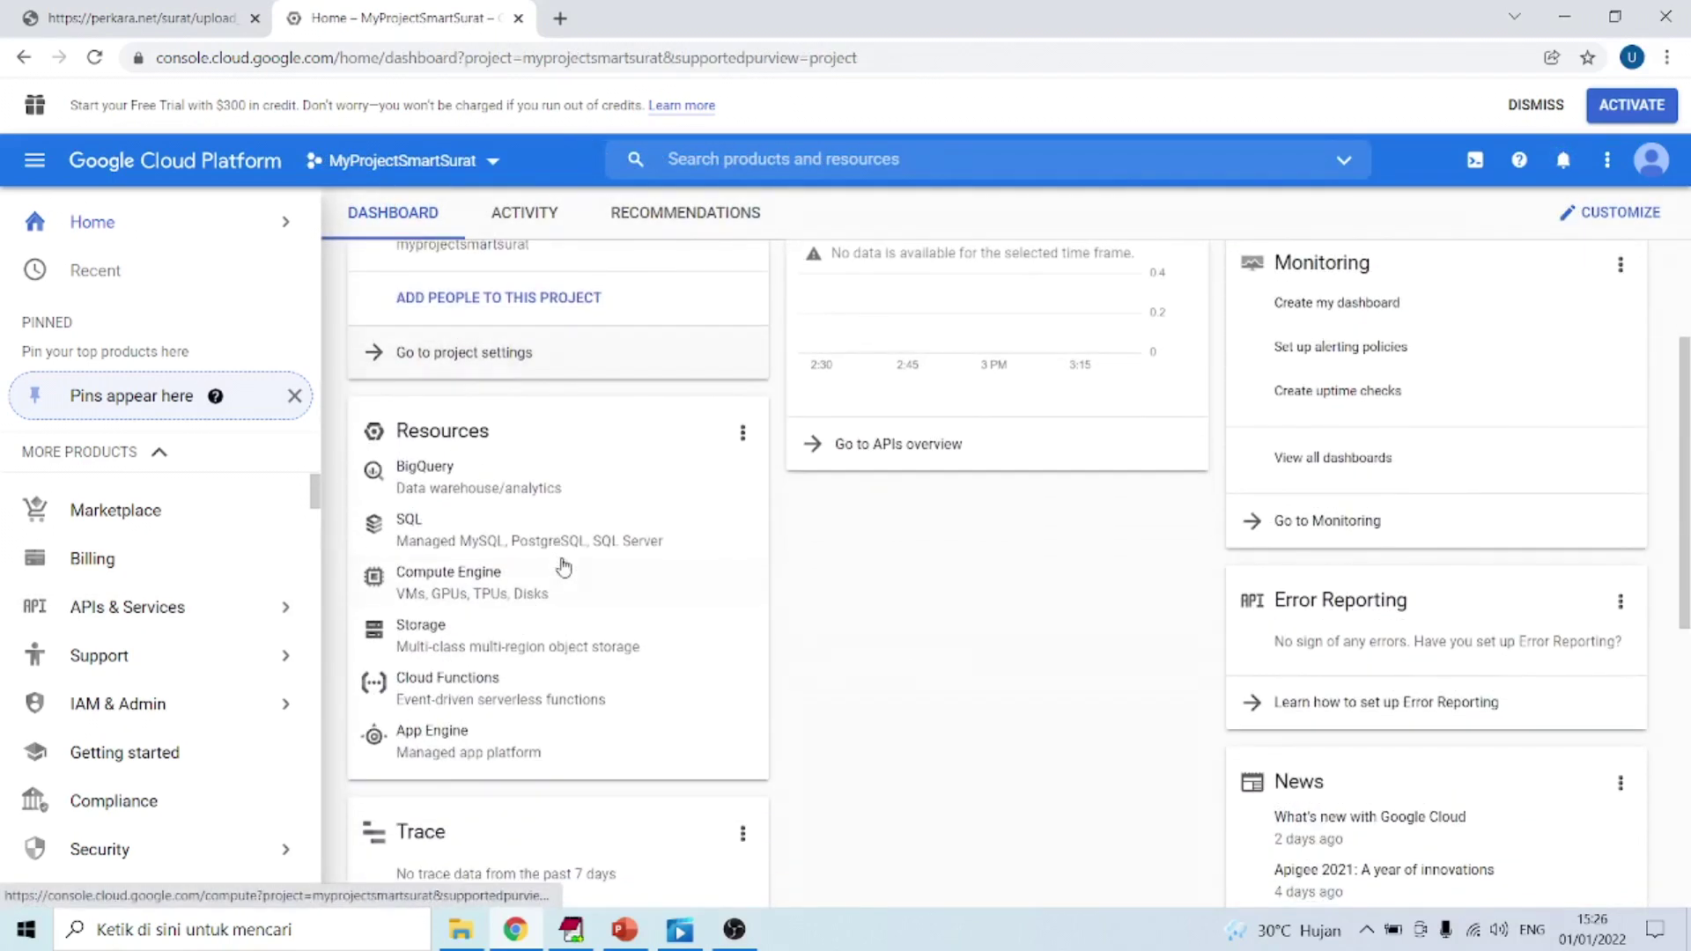
scroll(561, 462, up, 2)
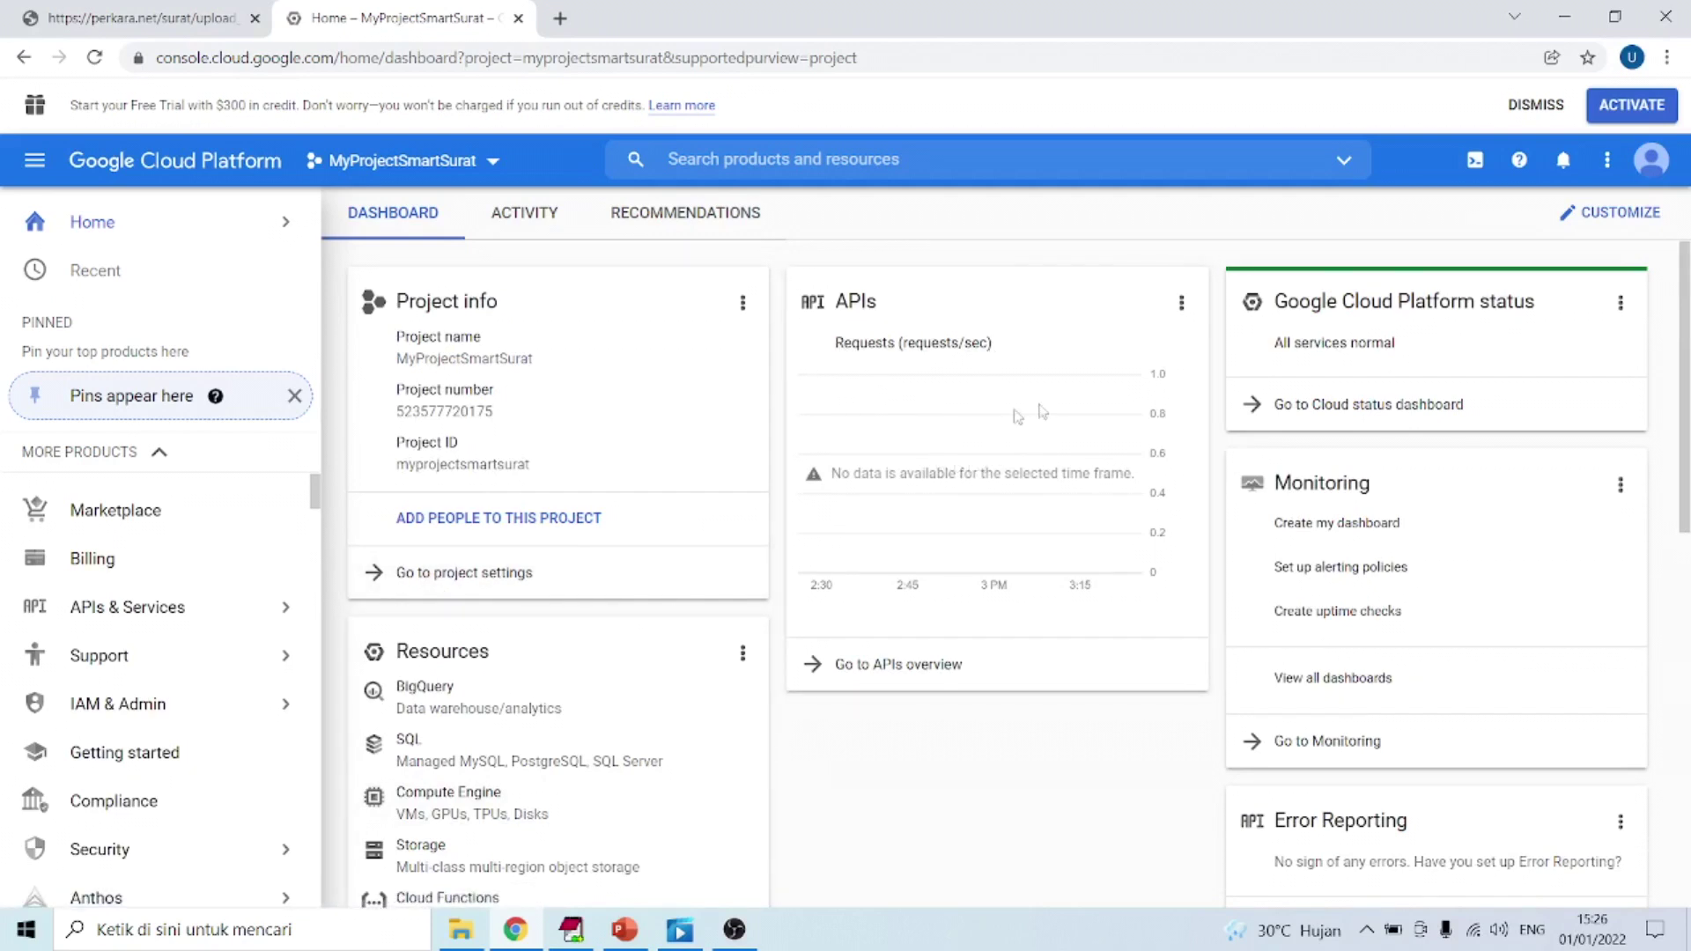
scroll(908, 634, down, 3)
mouse_move(192, 617)
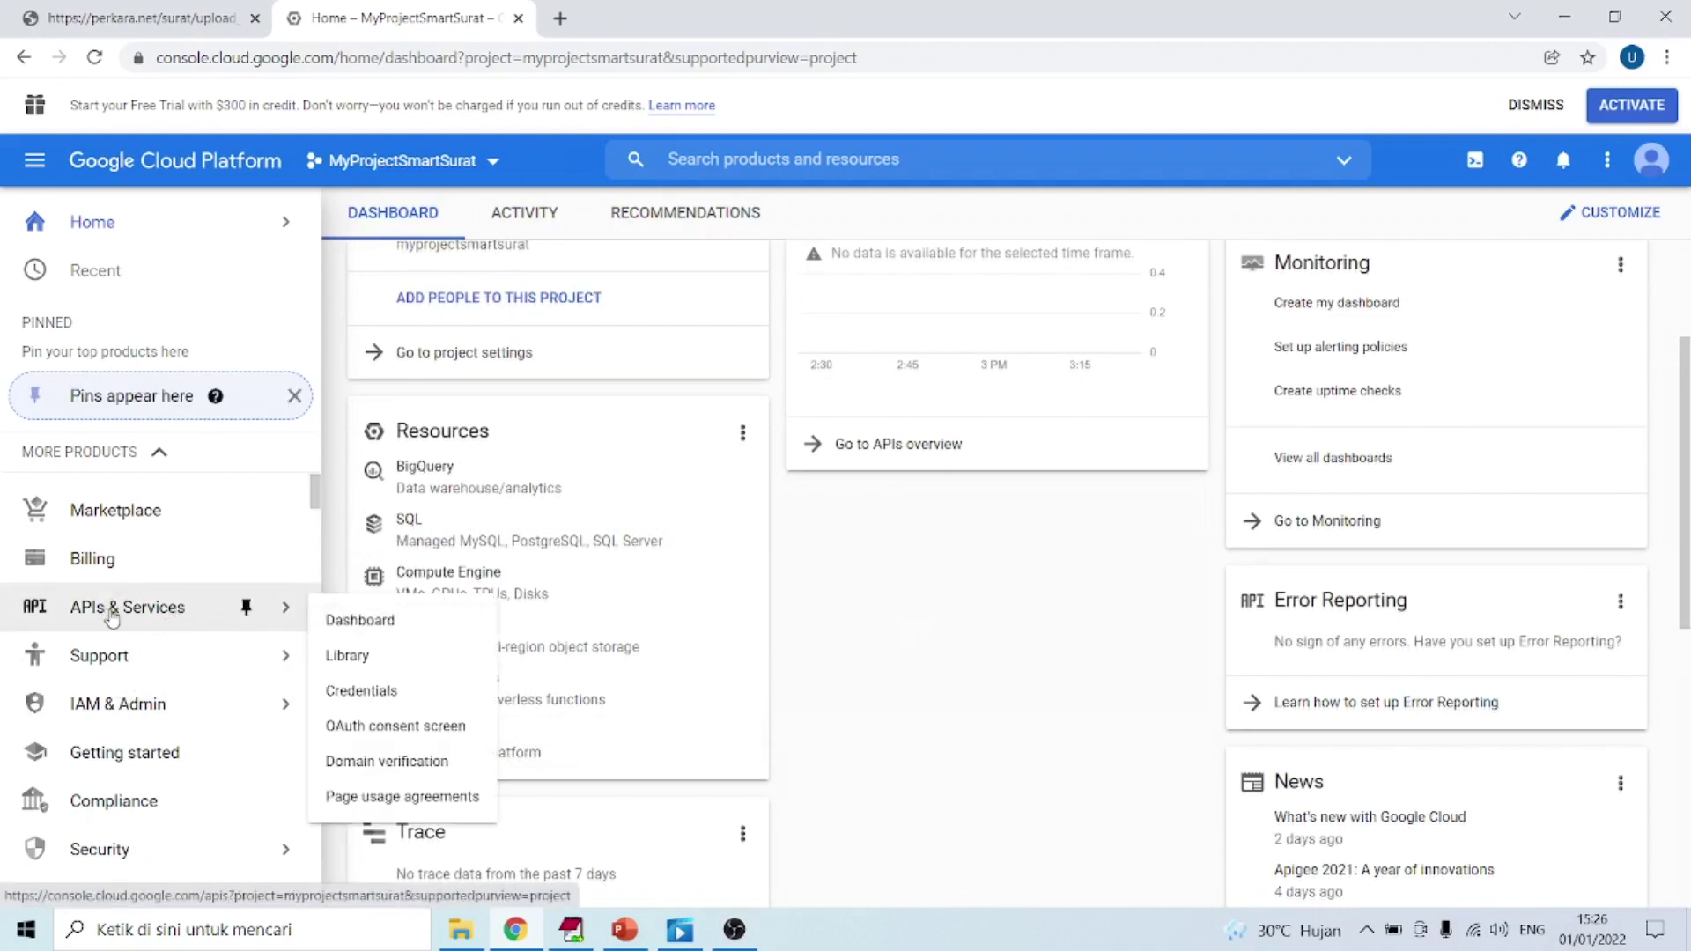
click(389, 621)
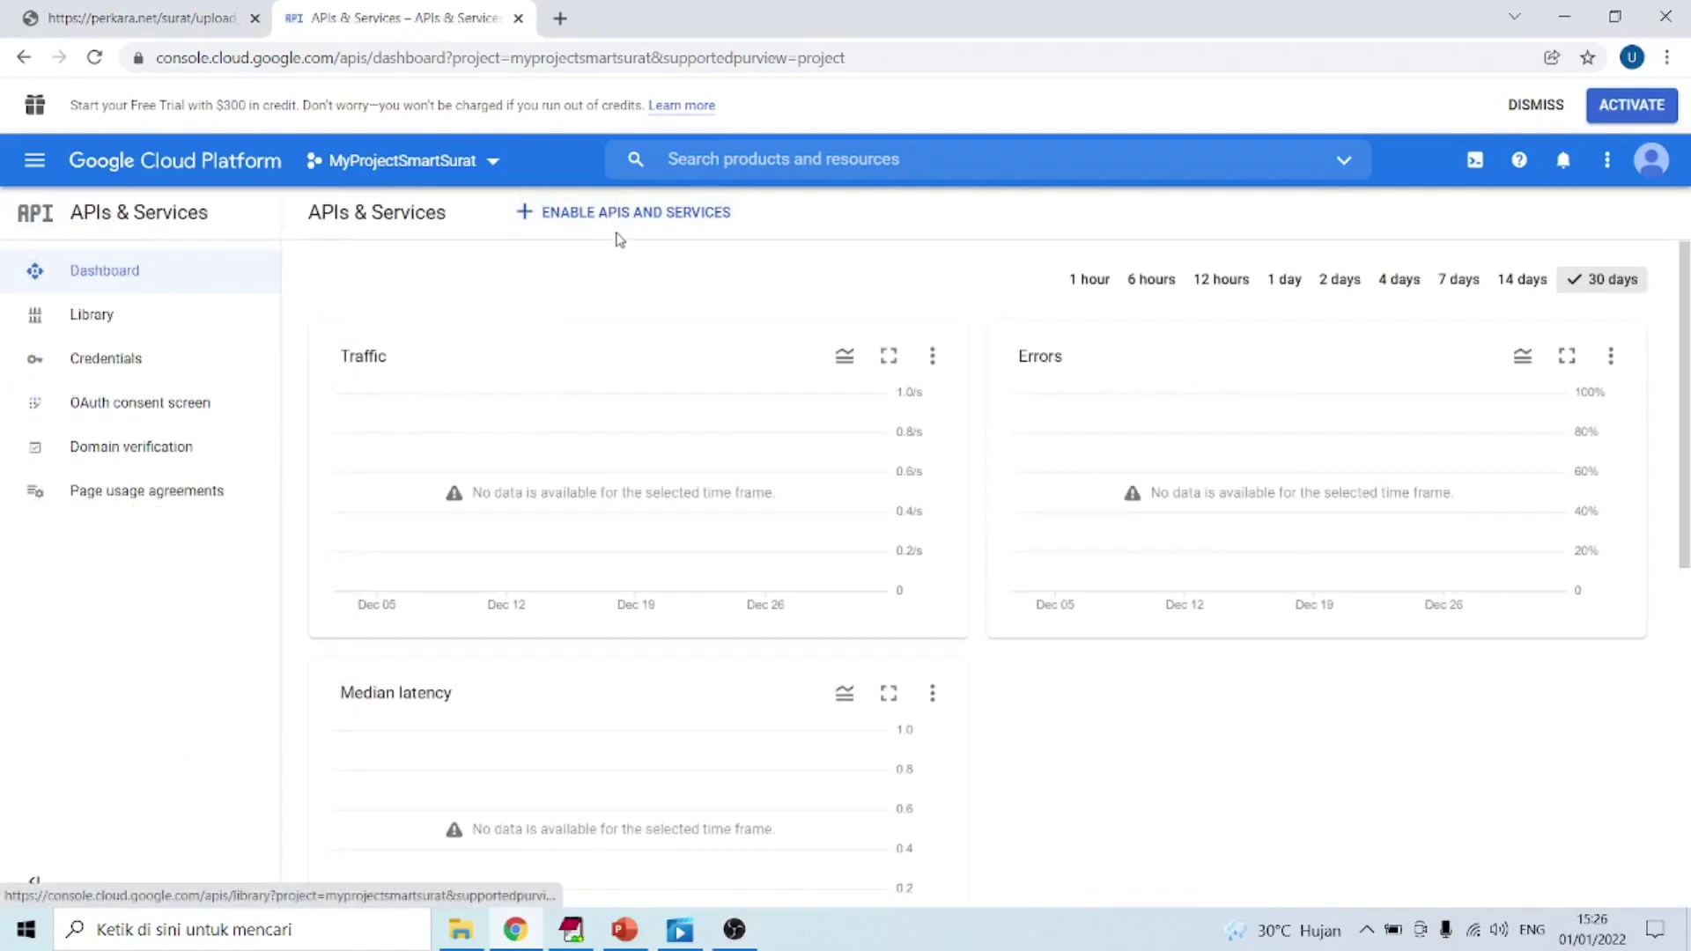
click(630, 232)
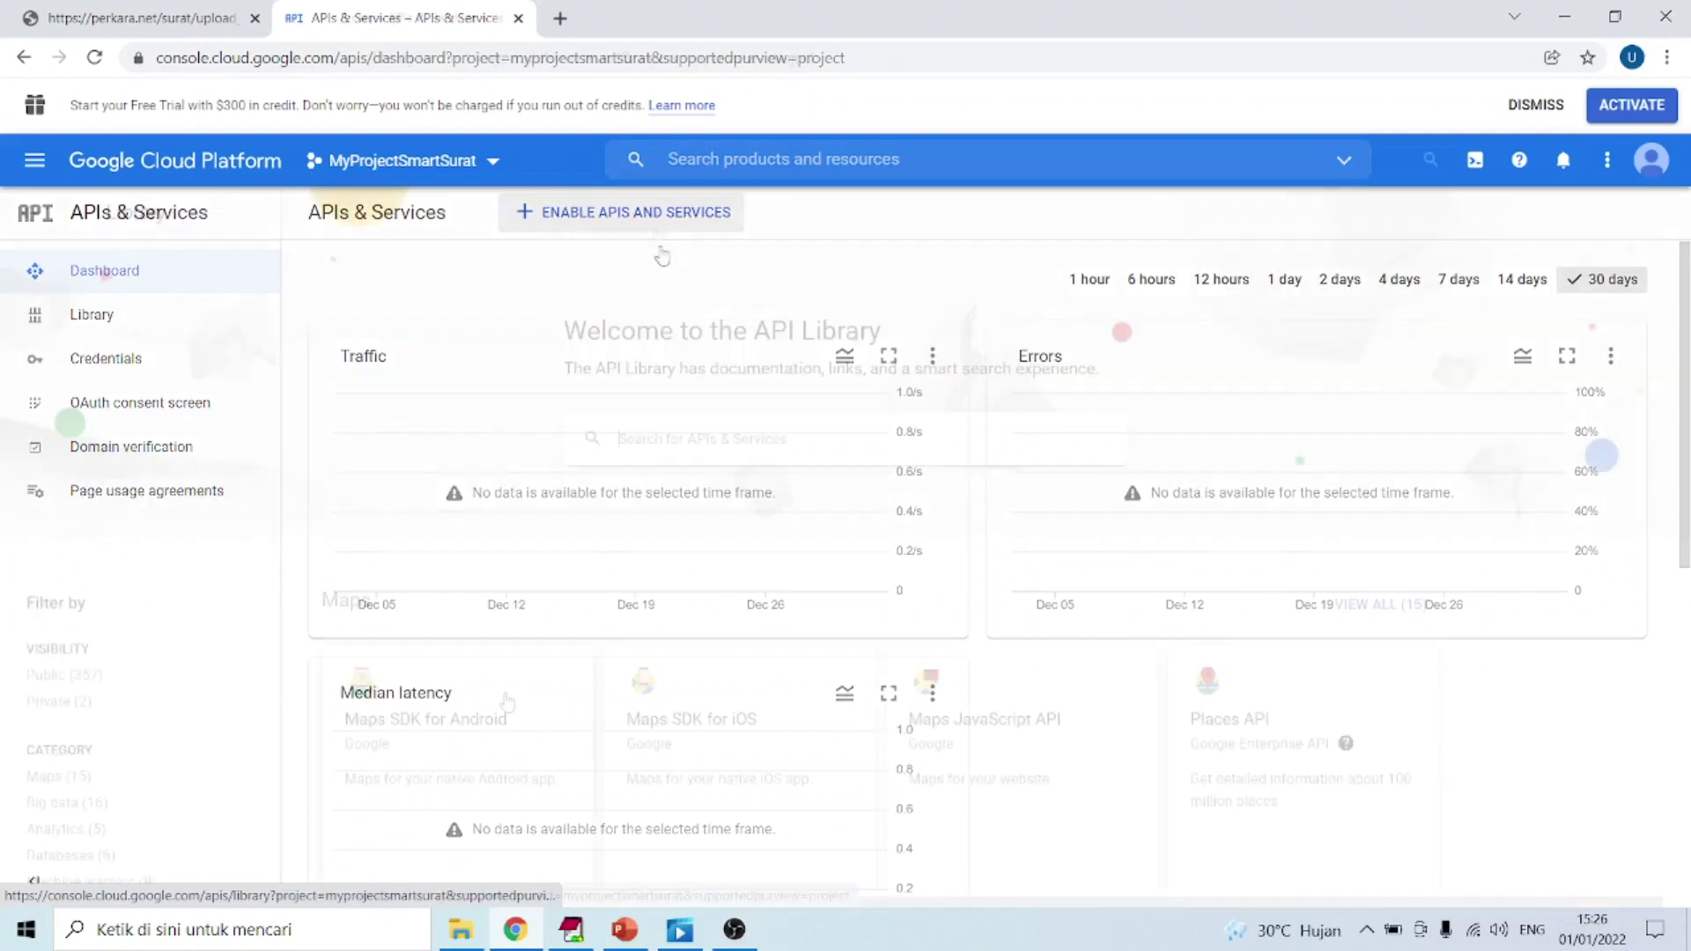
- Find the Google Drive API among the Google Workspace APIs and enable it for the project
scroll(775, 758, down, 2)
scroll(774, 755, up, 2)
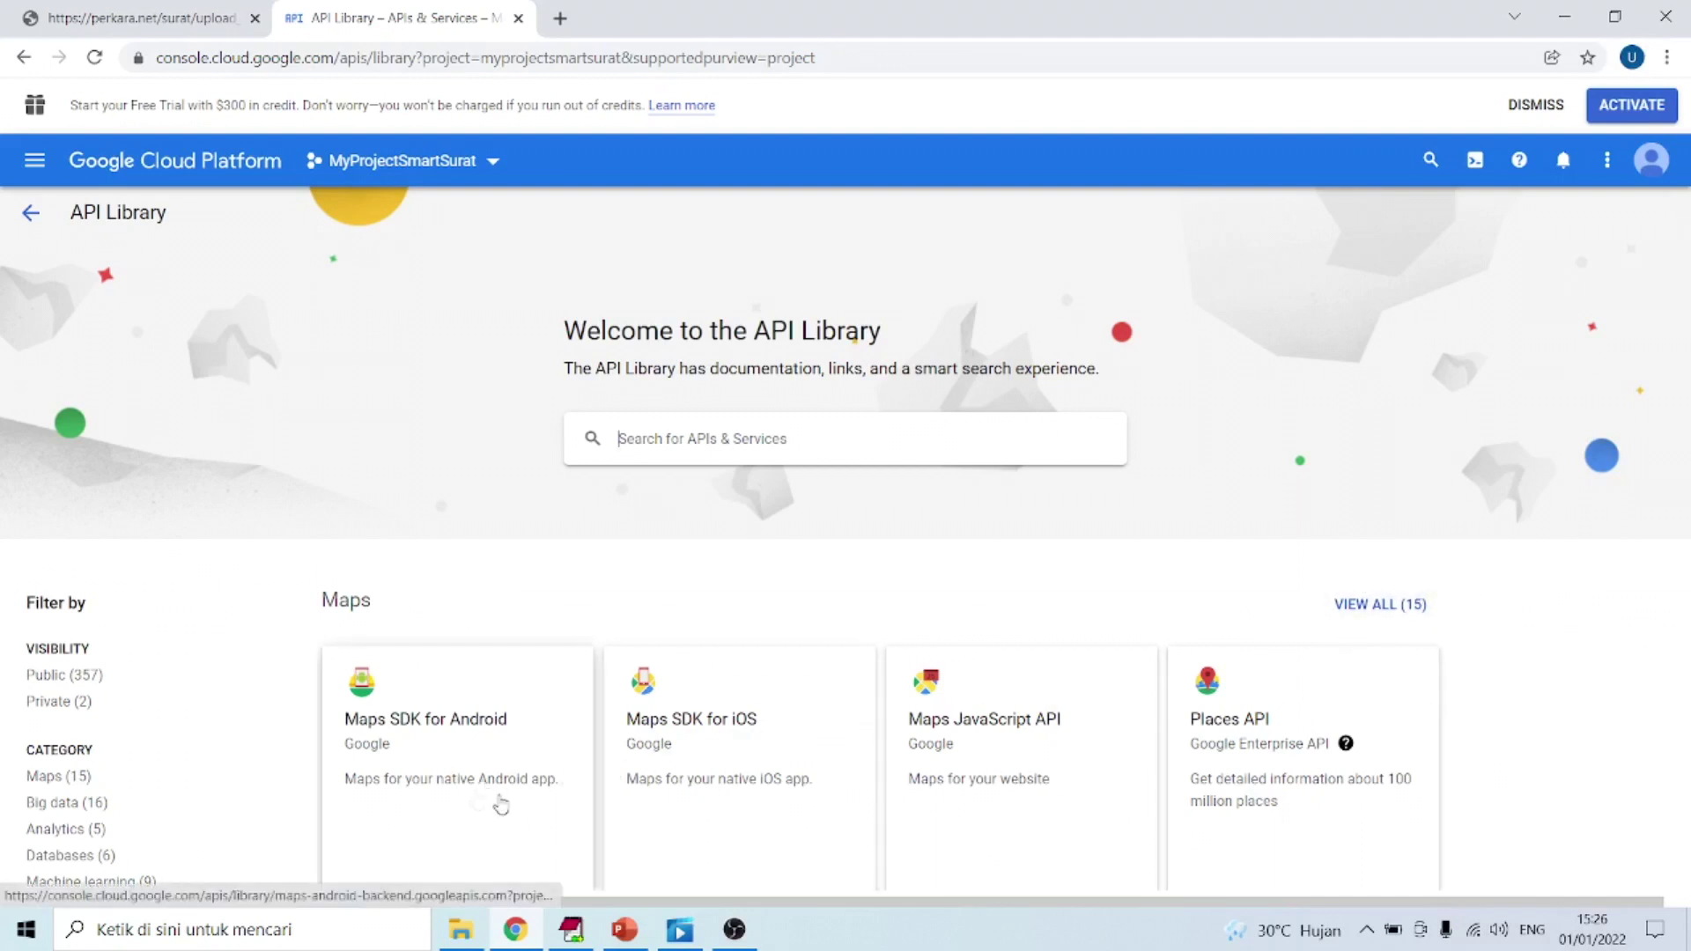
scroll(811, 793, down, 2)
scroll(900, 775, down, 6)
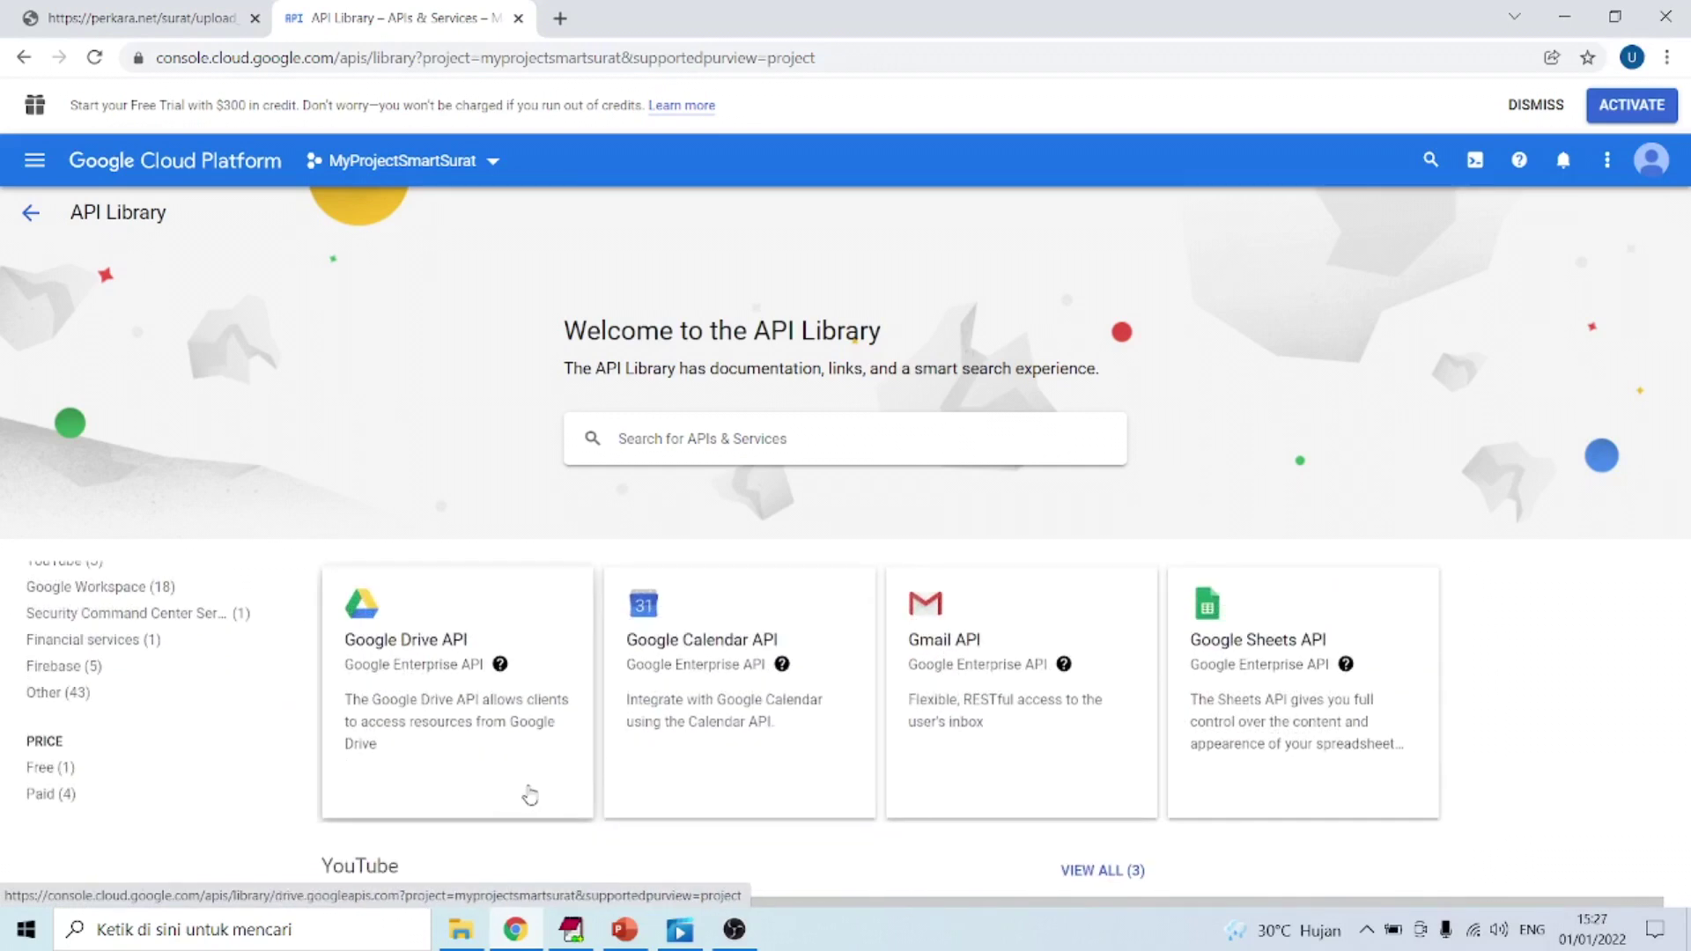
scroll(529, 796, up, 1)
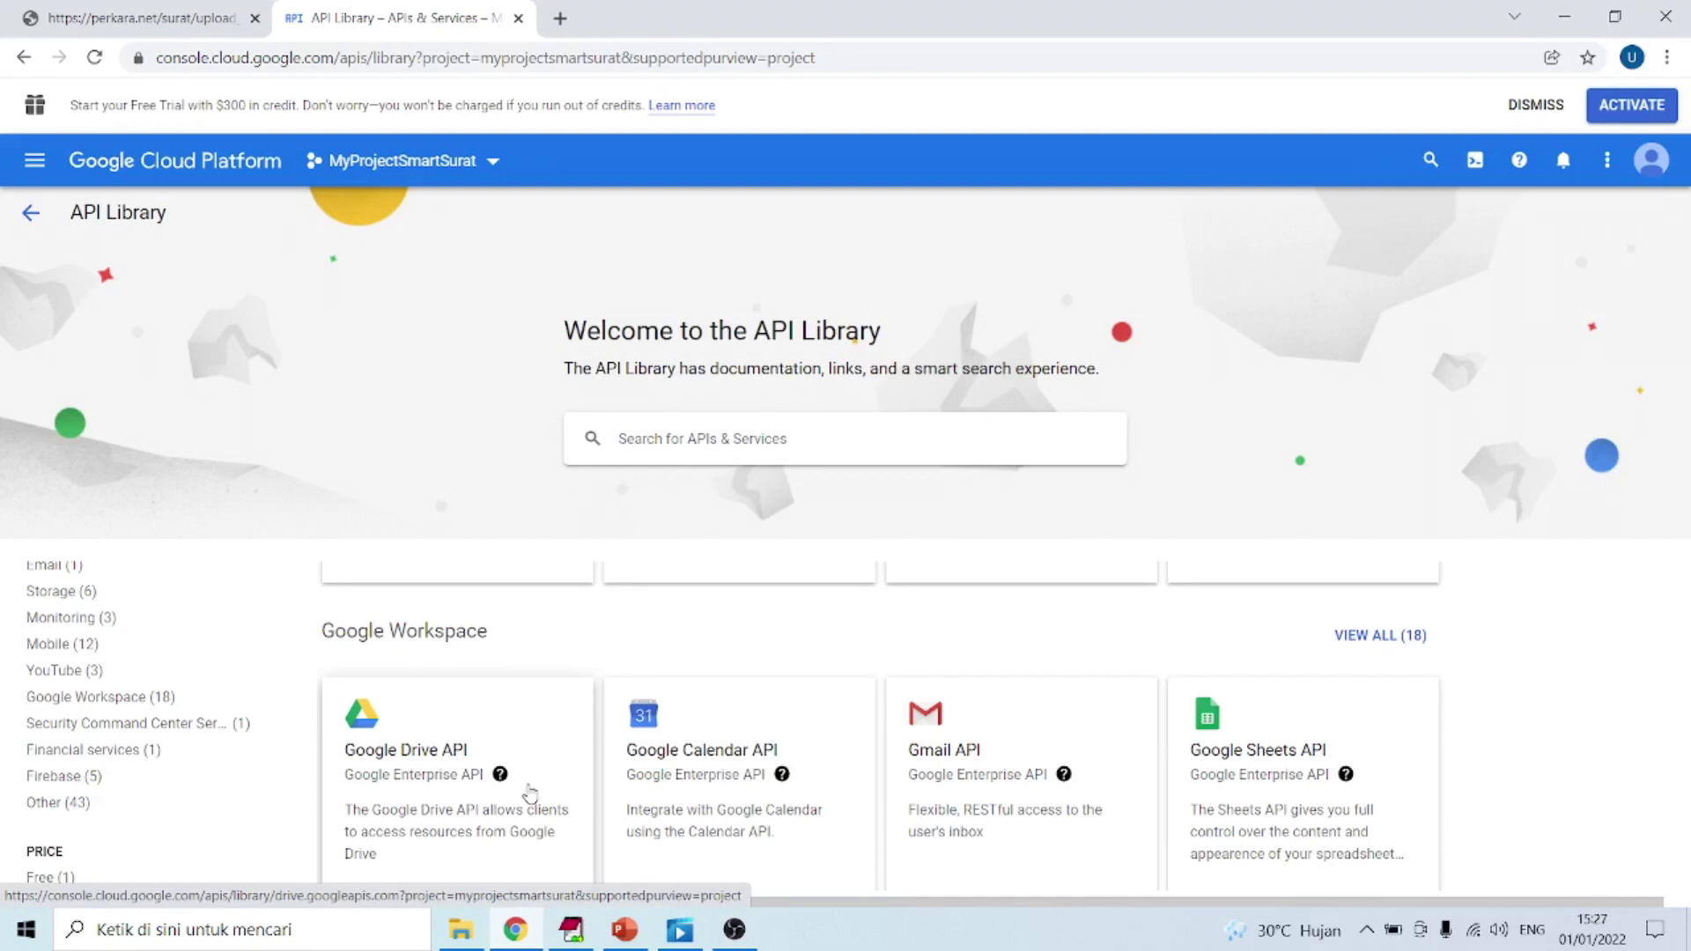
scroll(448, 839, down, 1)
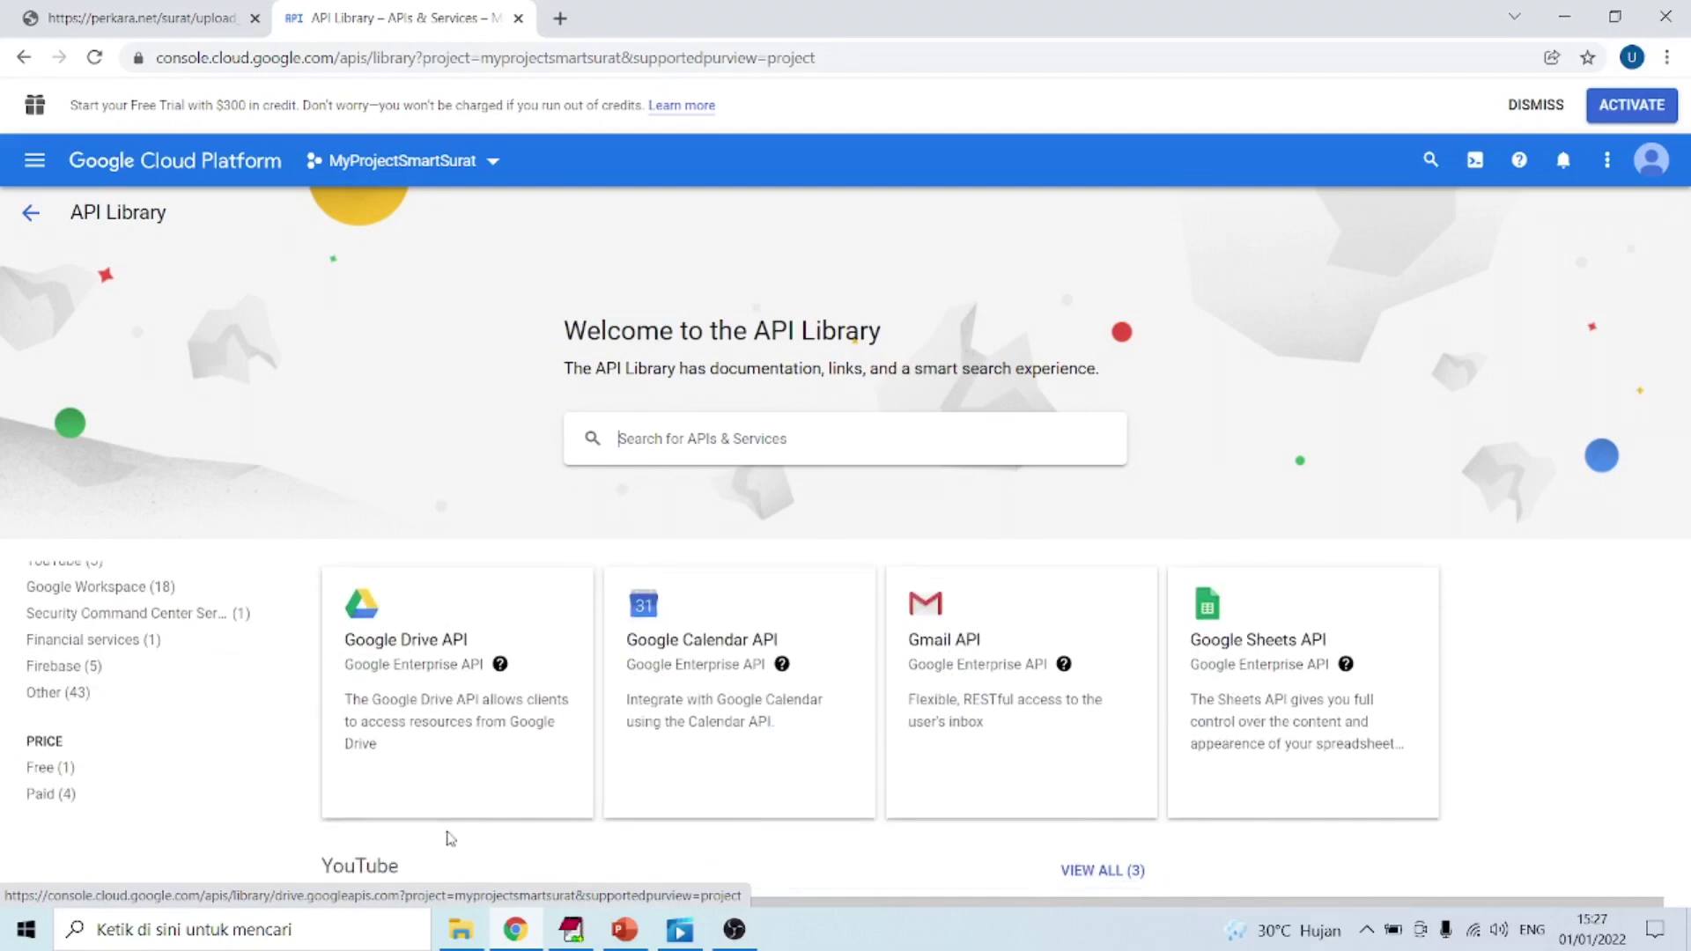
click(400, 643)
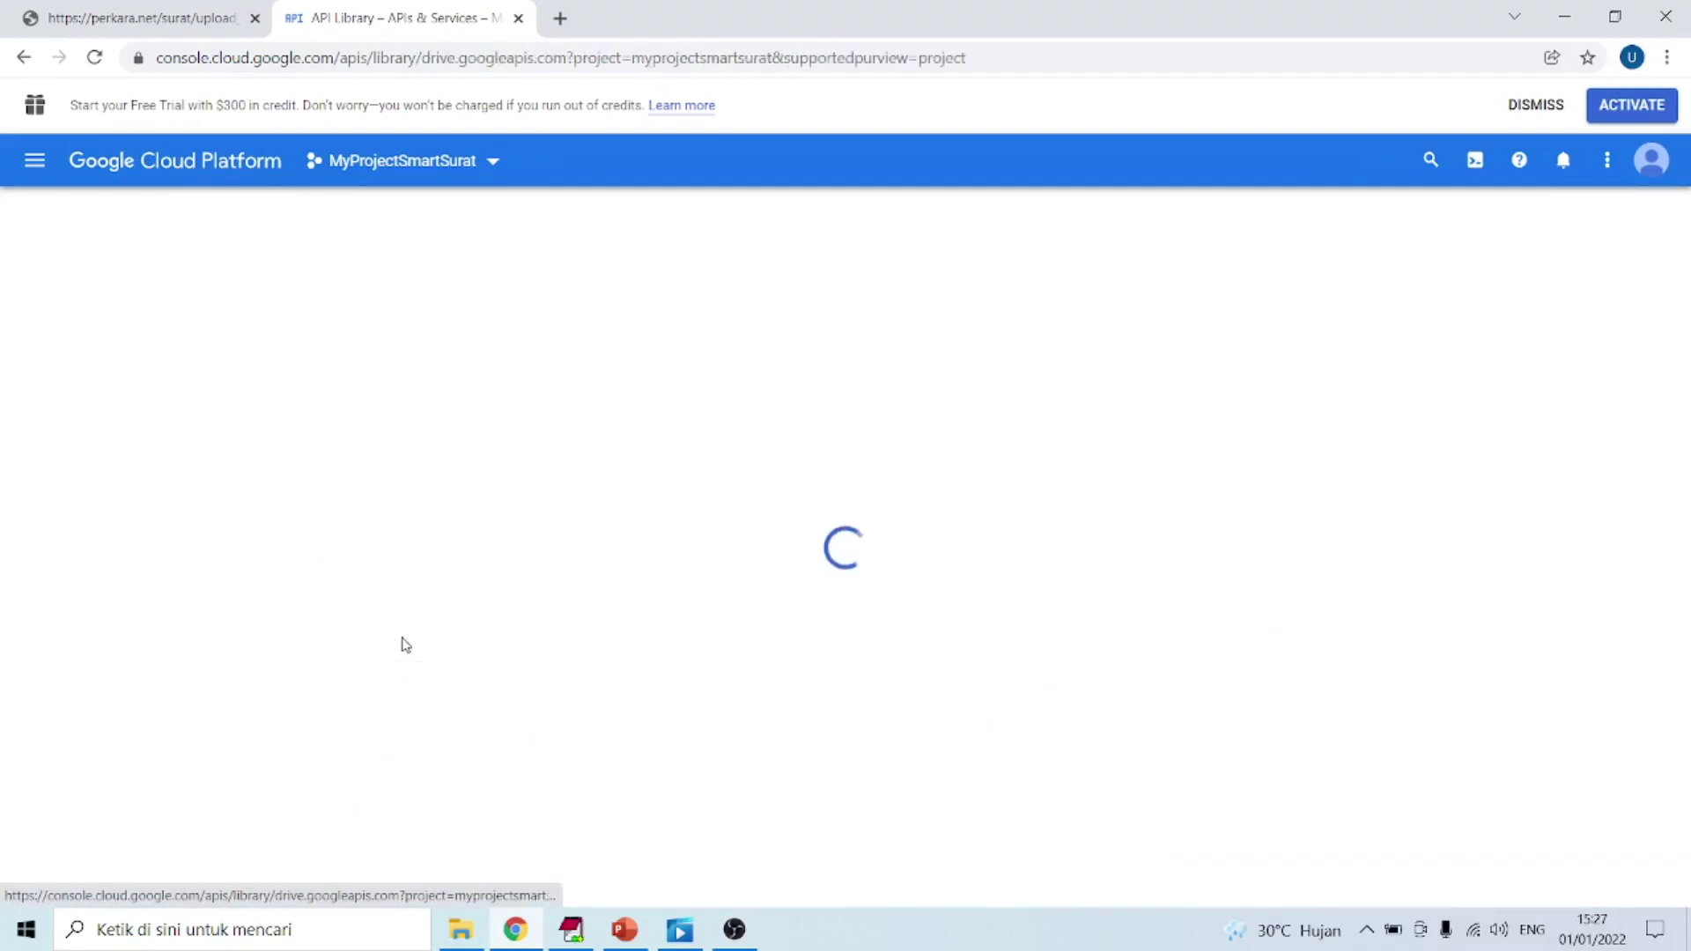
click(230, 435)
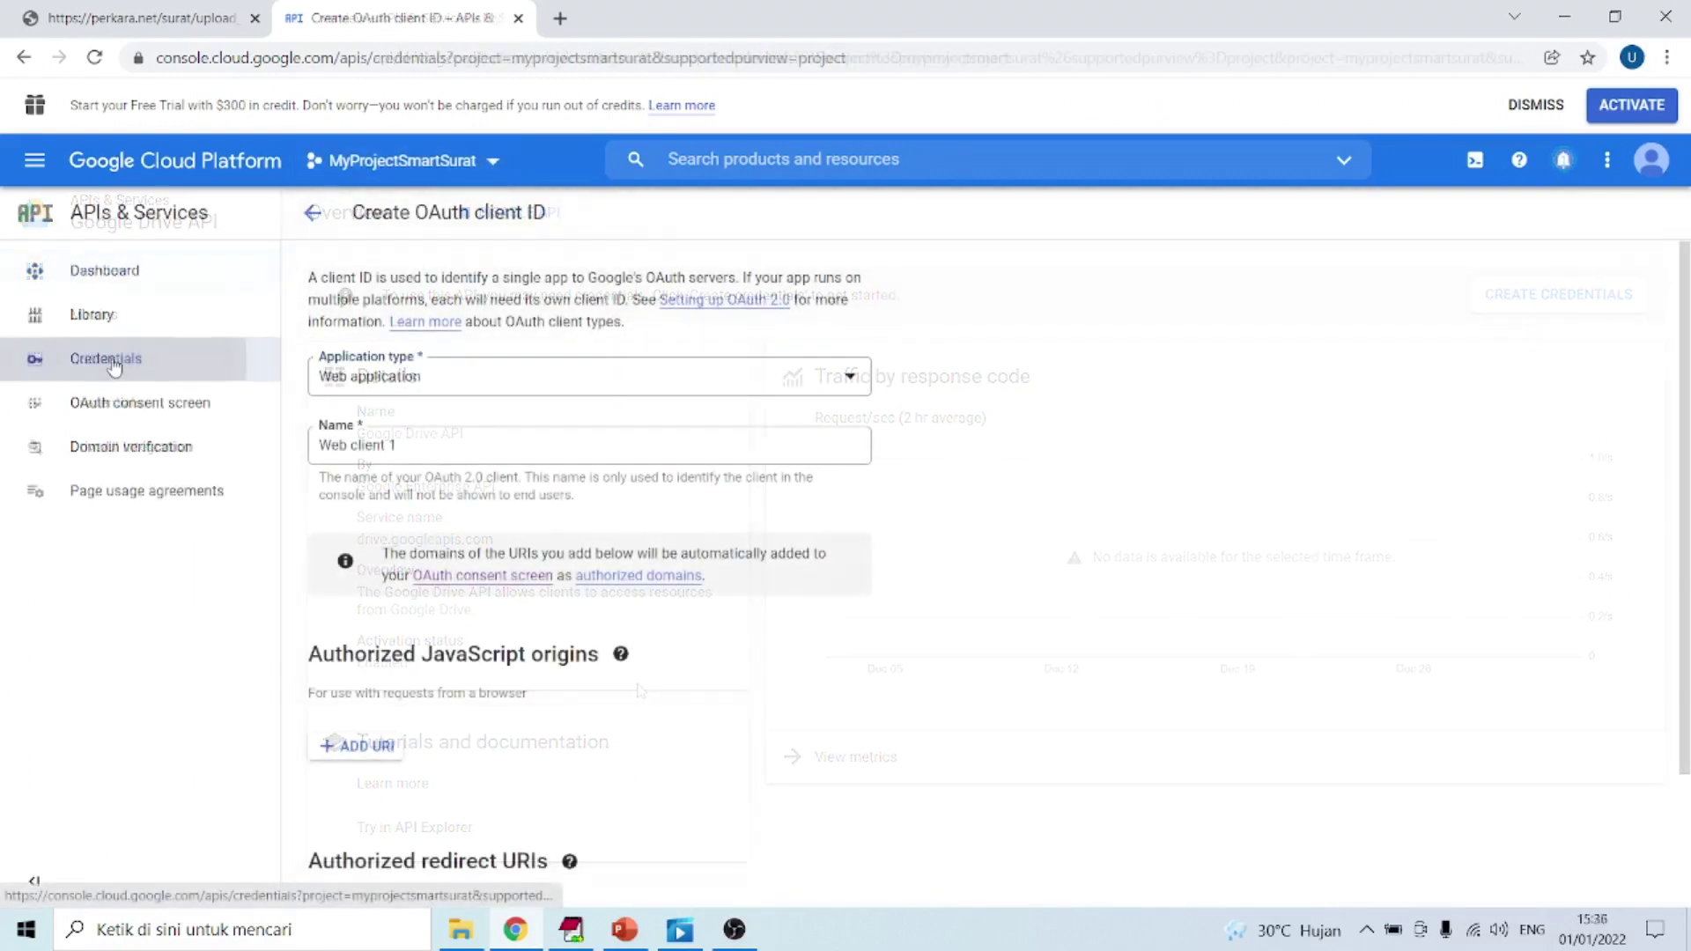
- Start a new OAuth client ID credential of type Web application and name it "Web client smart"
click(113, 365)
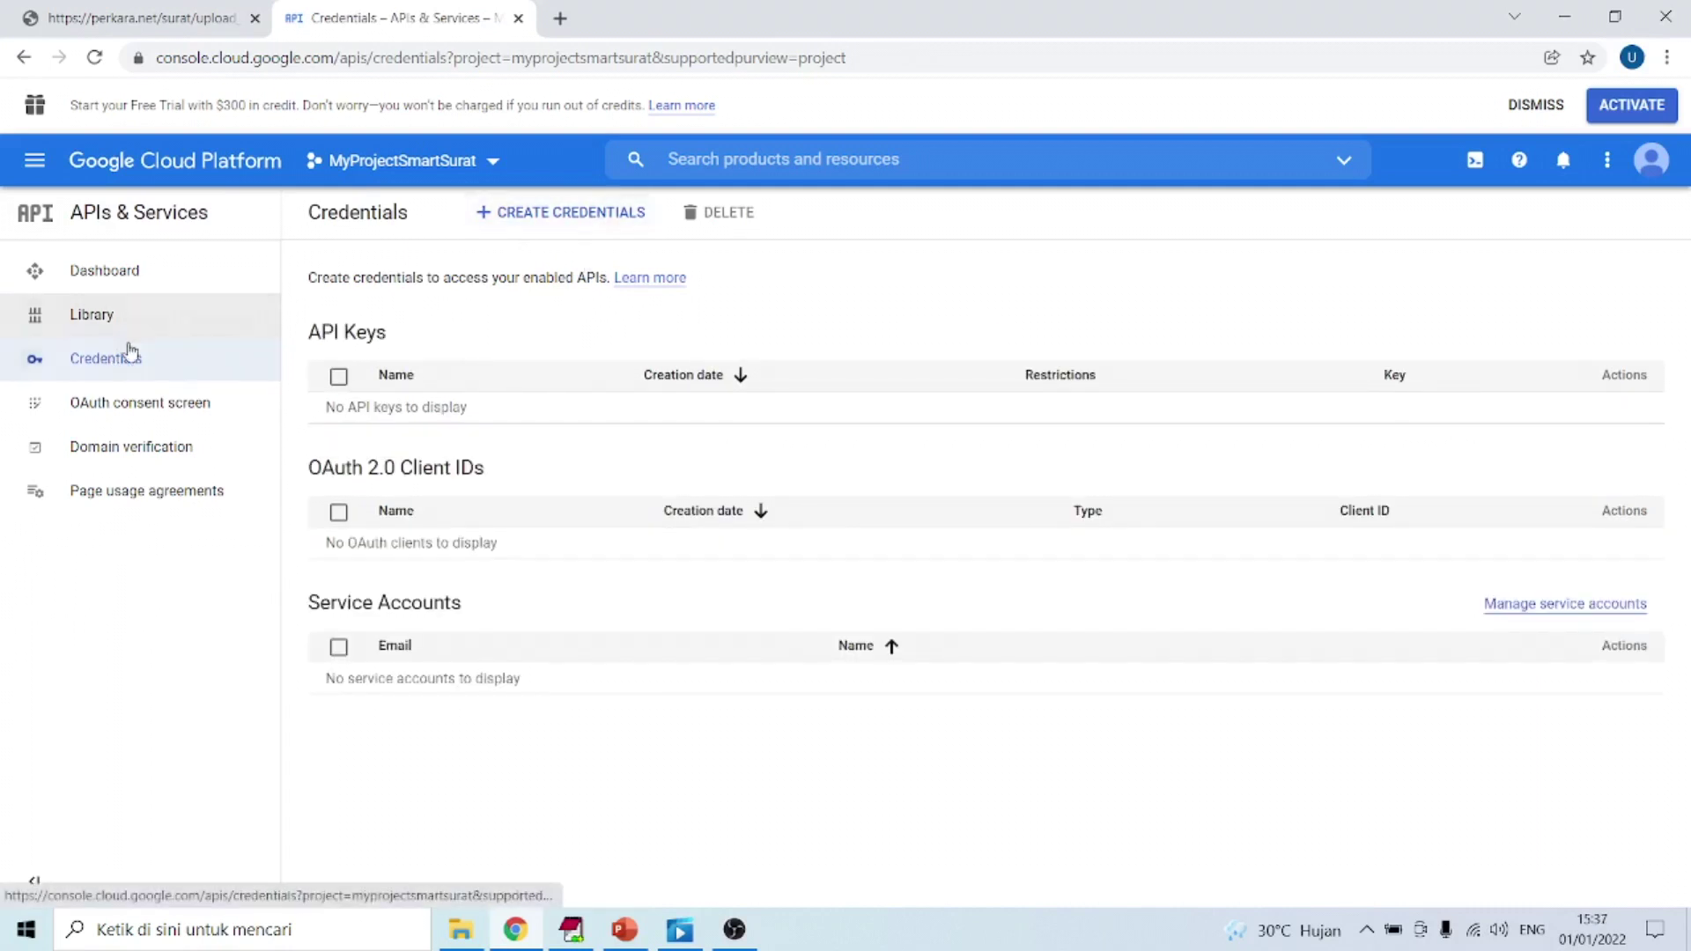
click(553, 215)
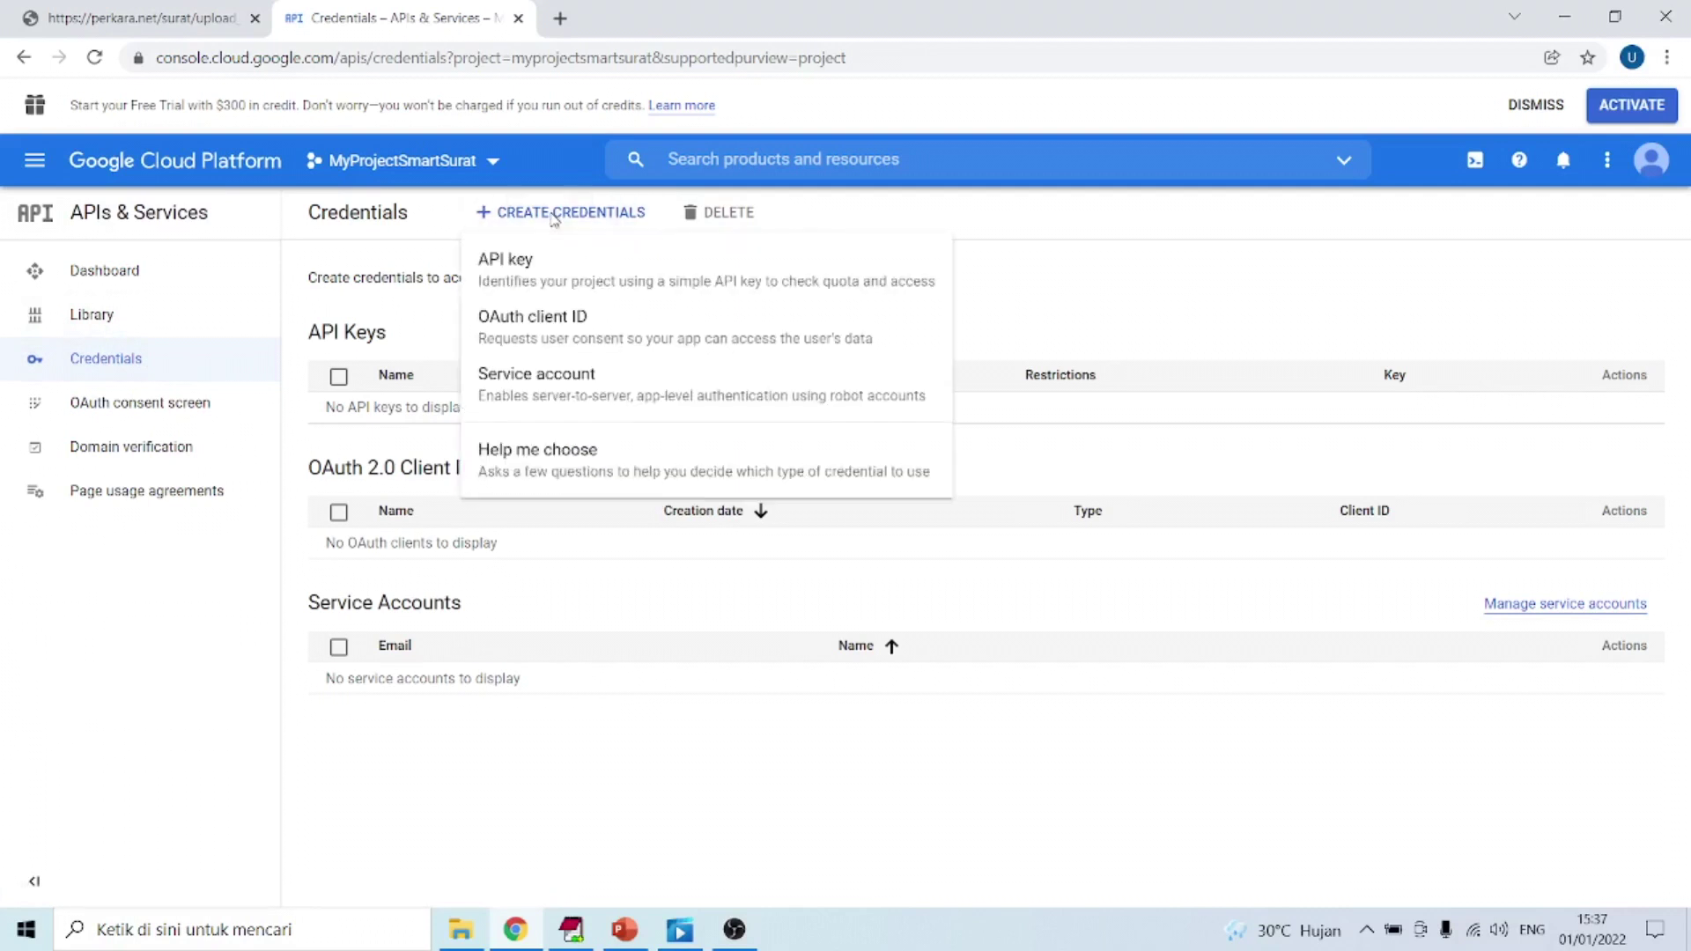
click(539, 340)
click(604, 377)
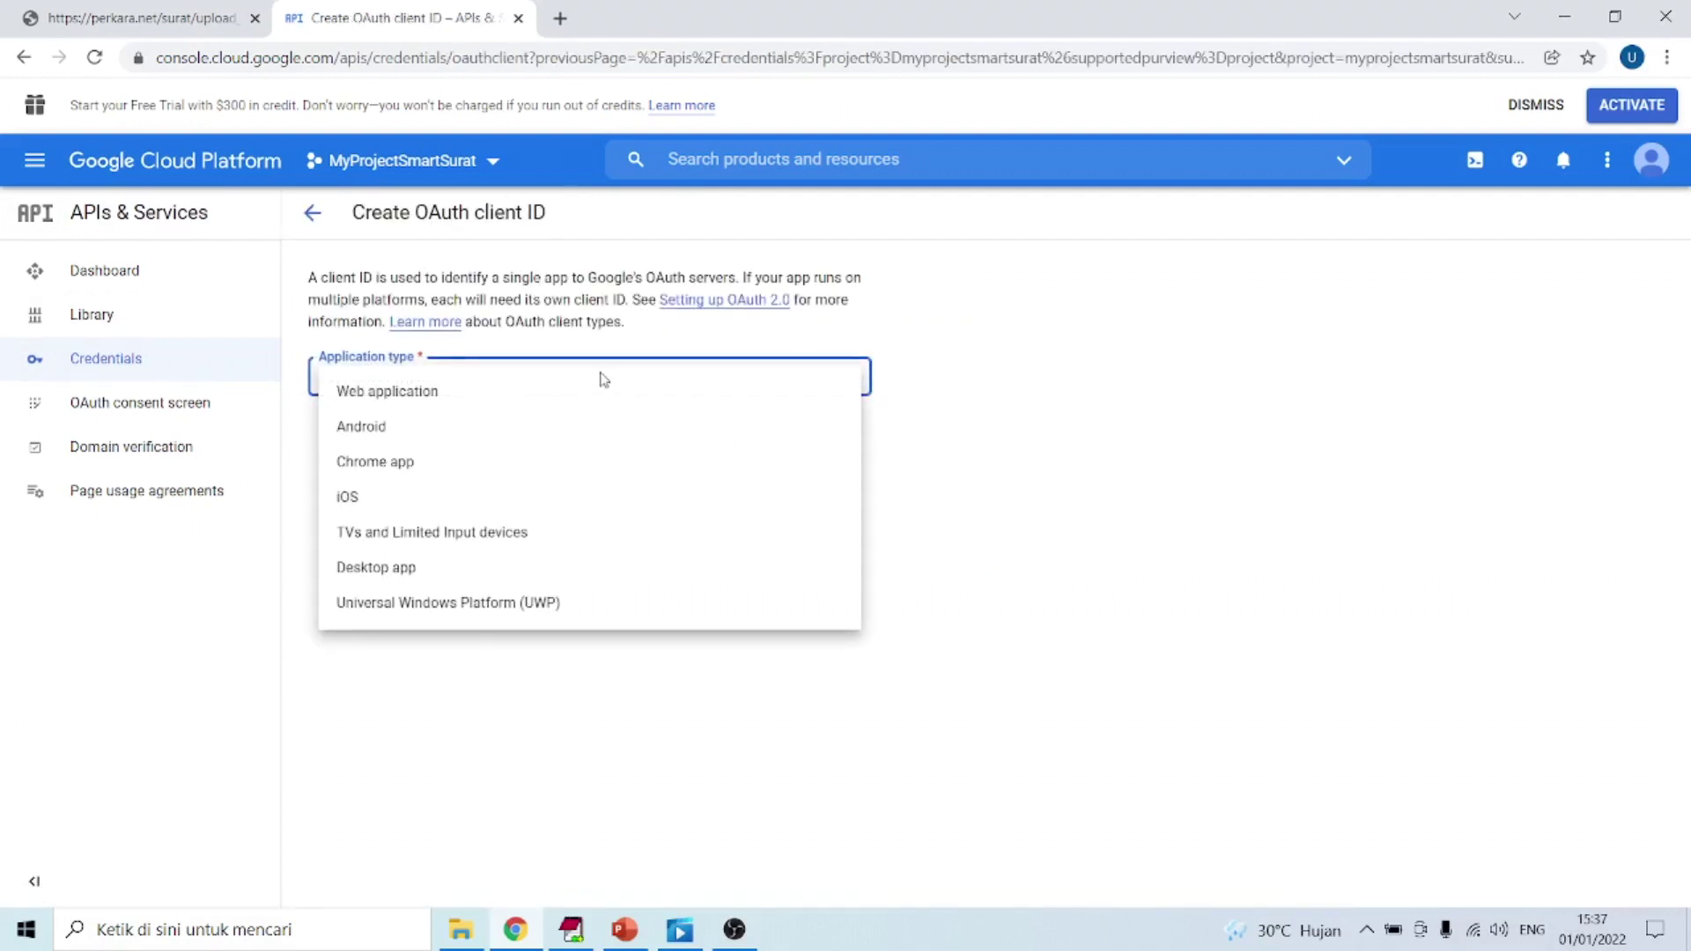
click(446, 401)
scroll(436, 465, down, 1)
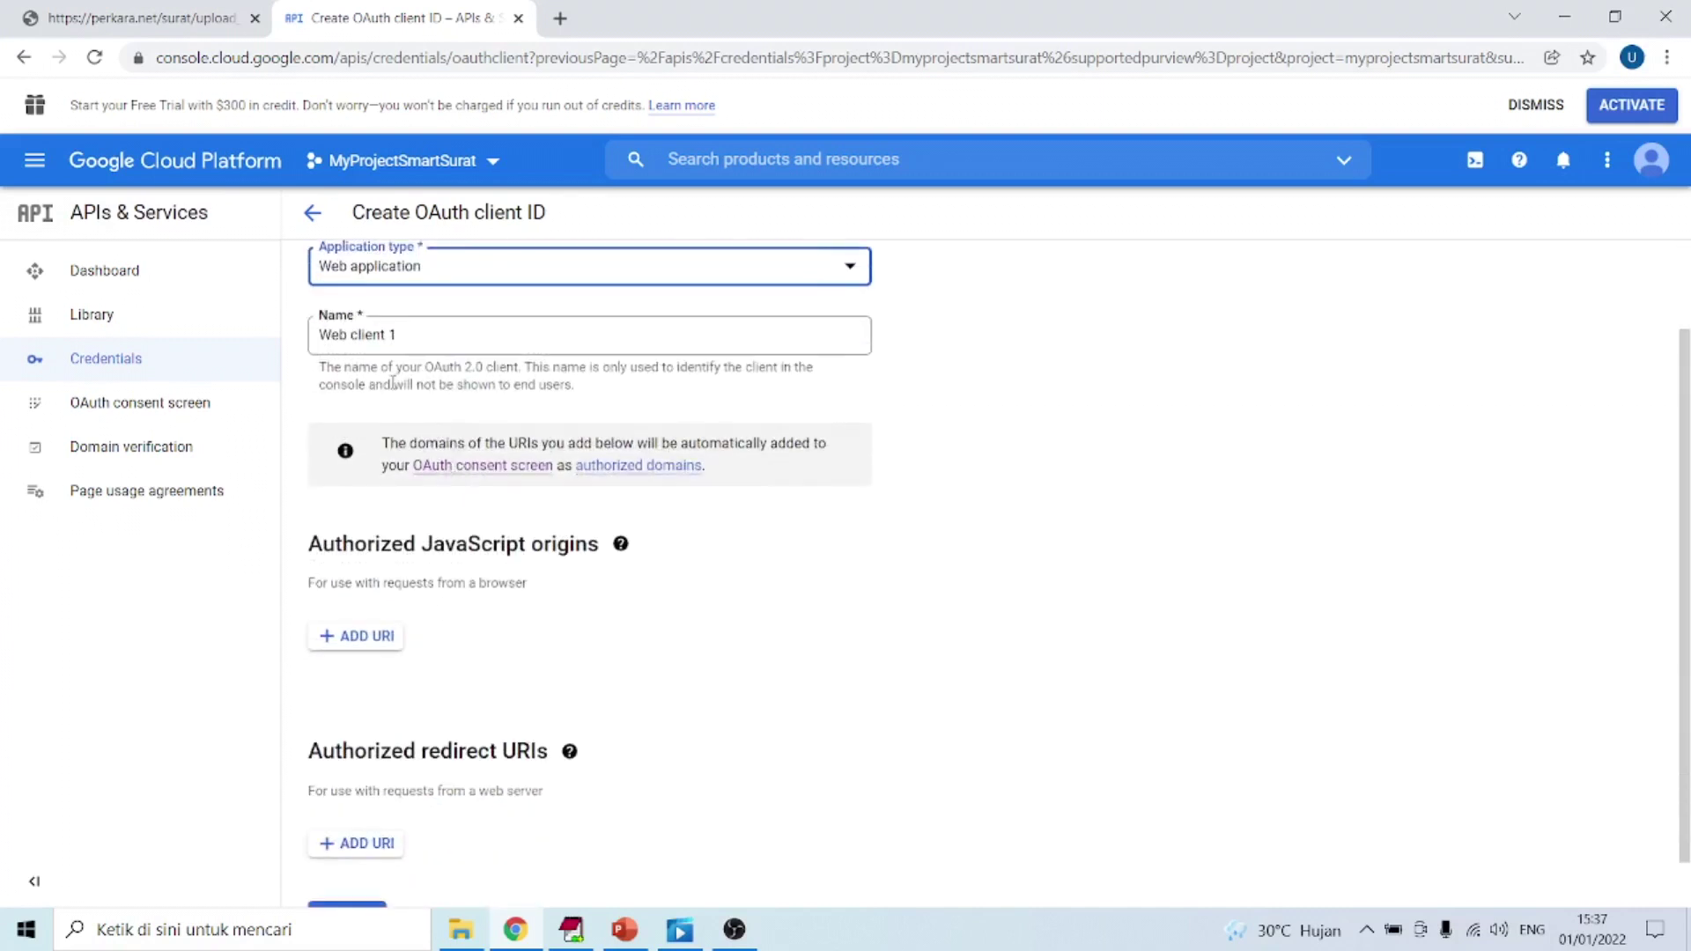
click(421, 335)
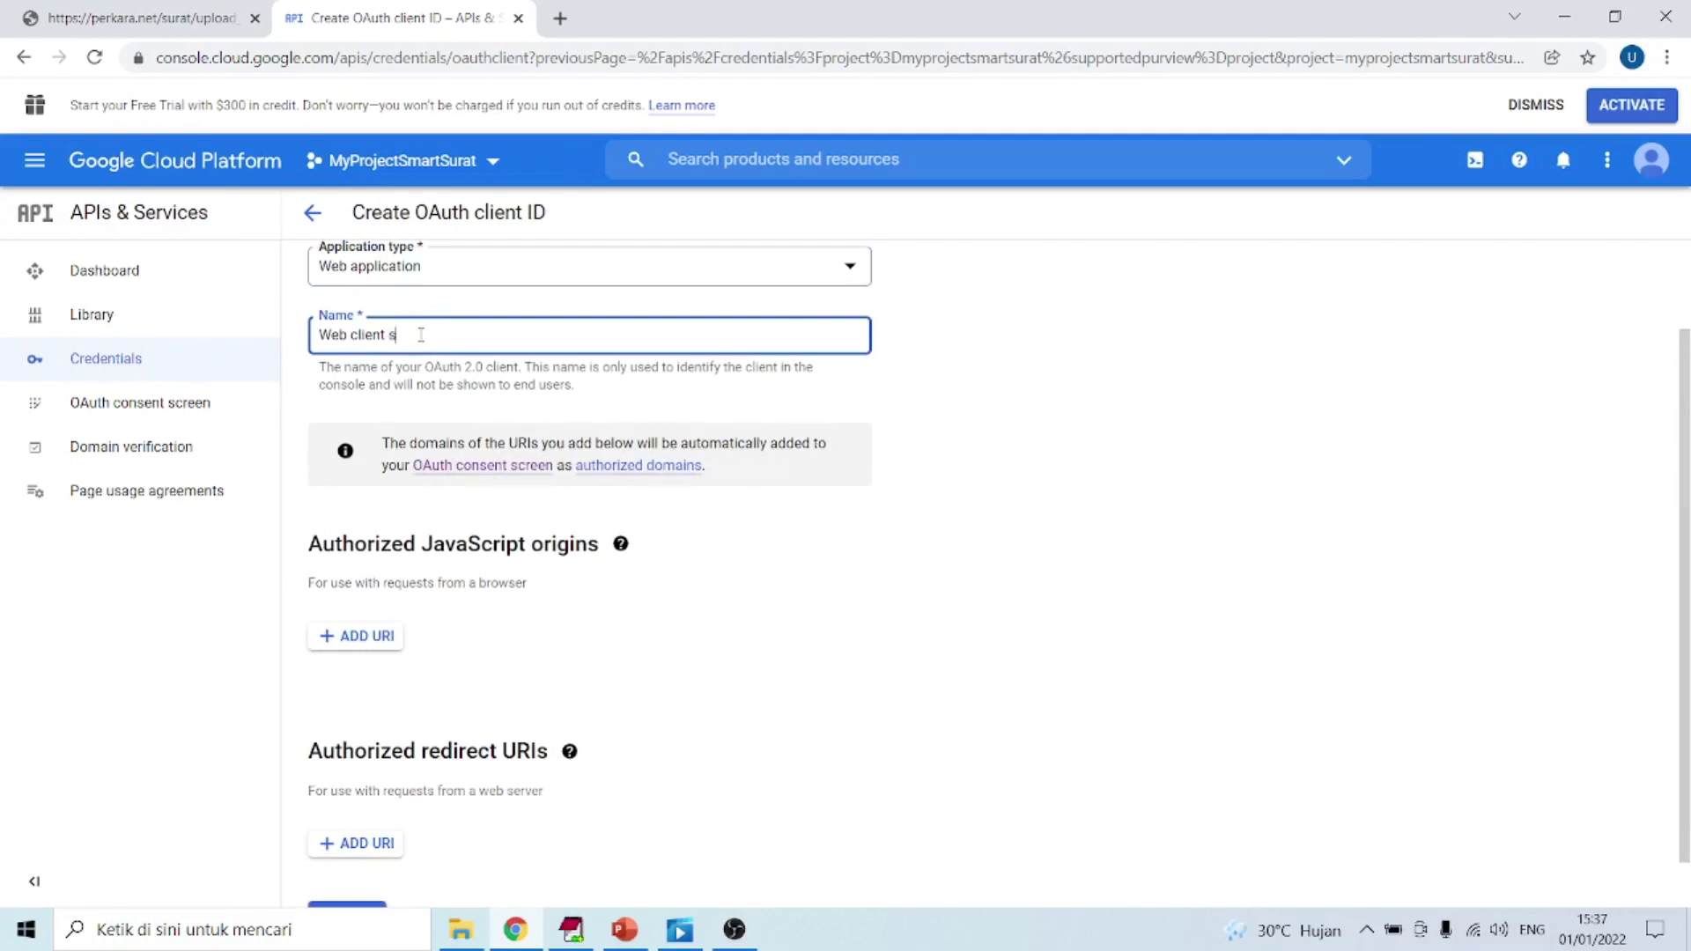
scroll(793, 564, down, 1)
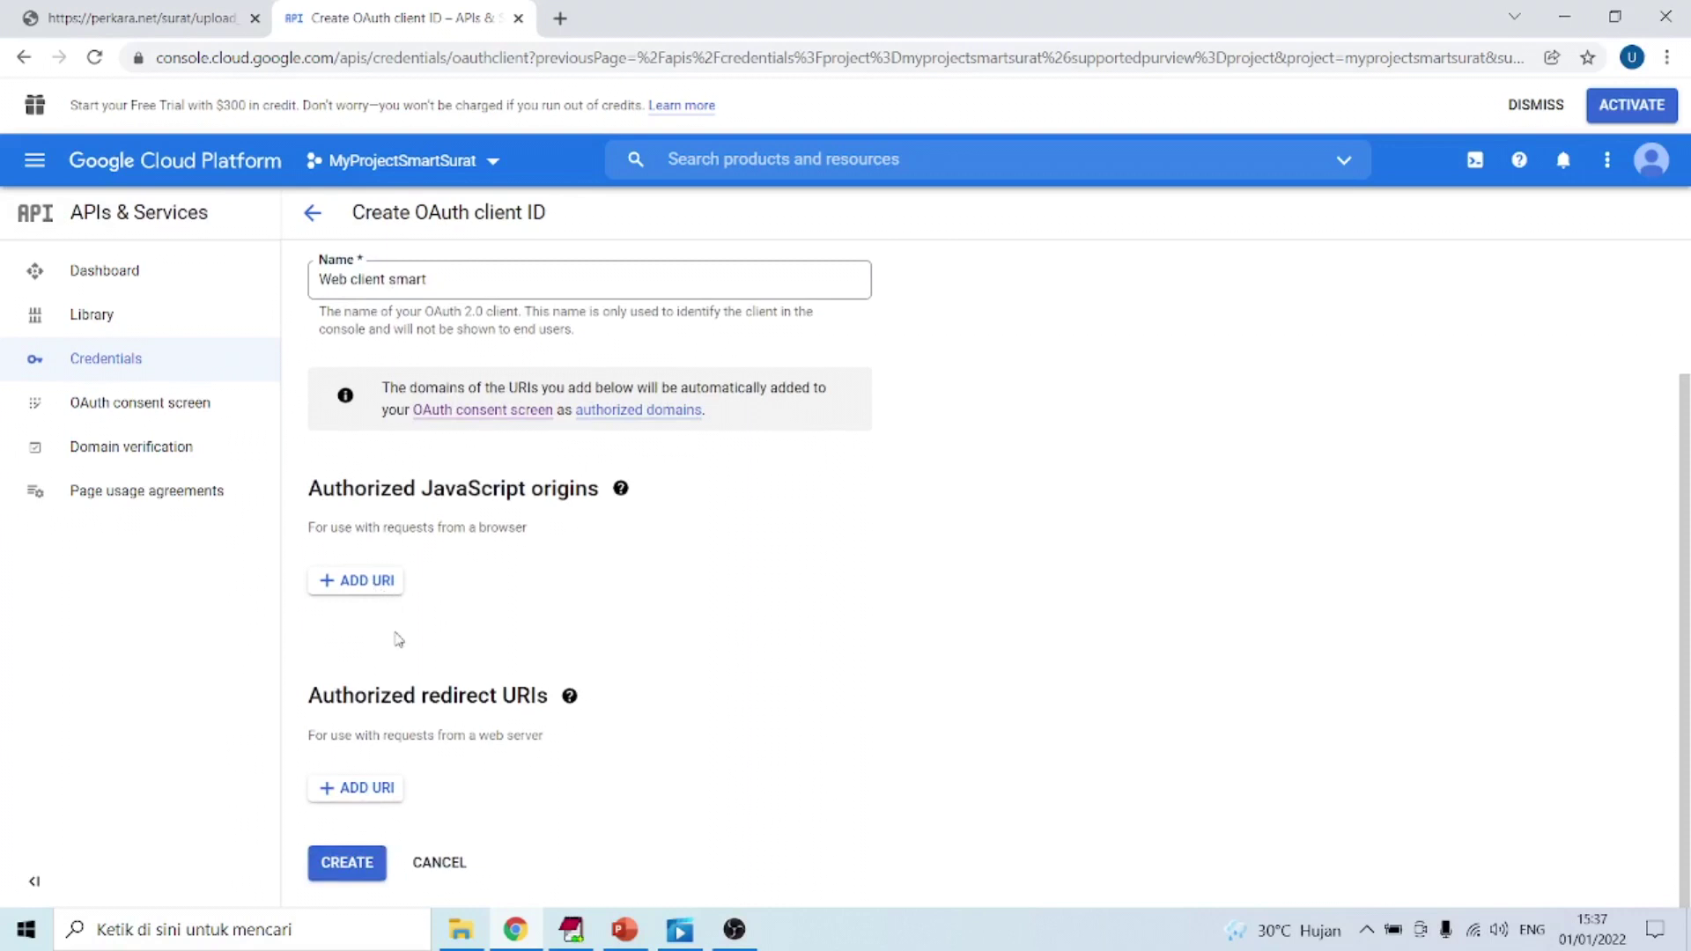
click(374, 587)
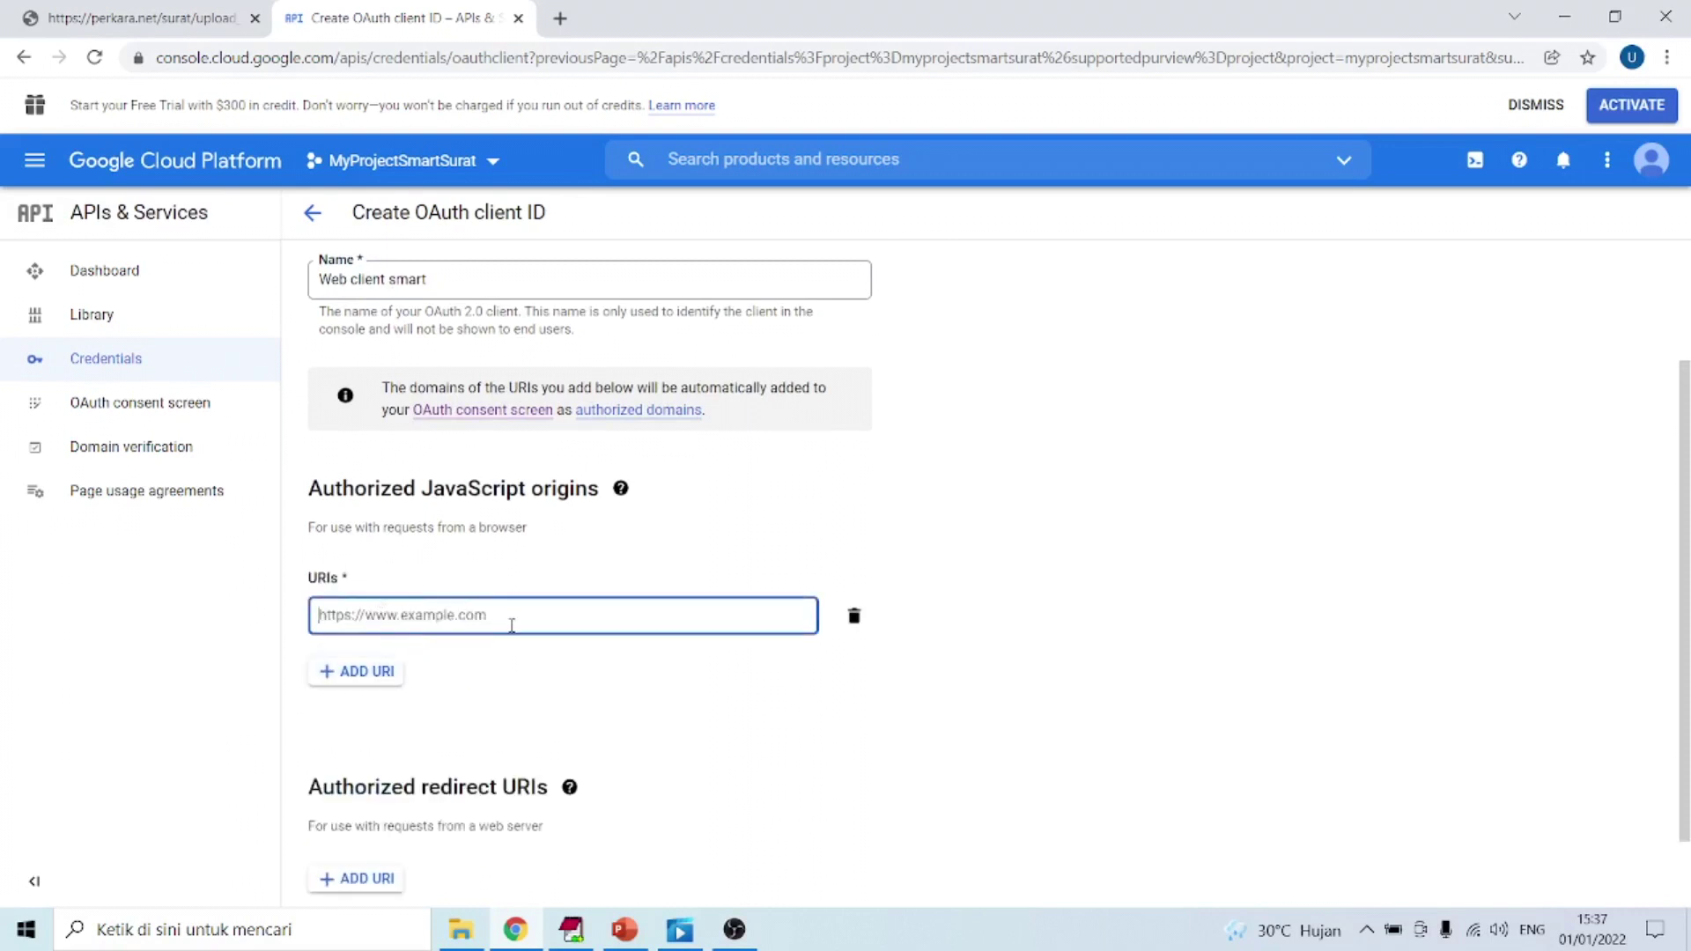
text(https)
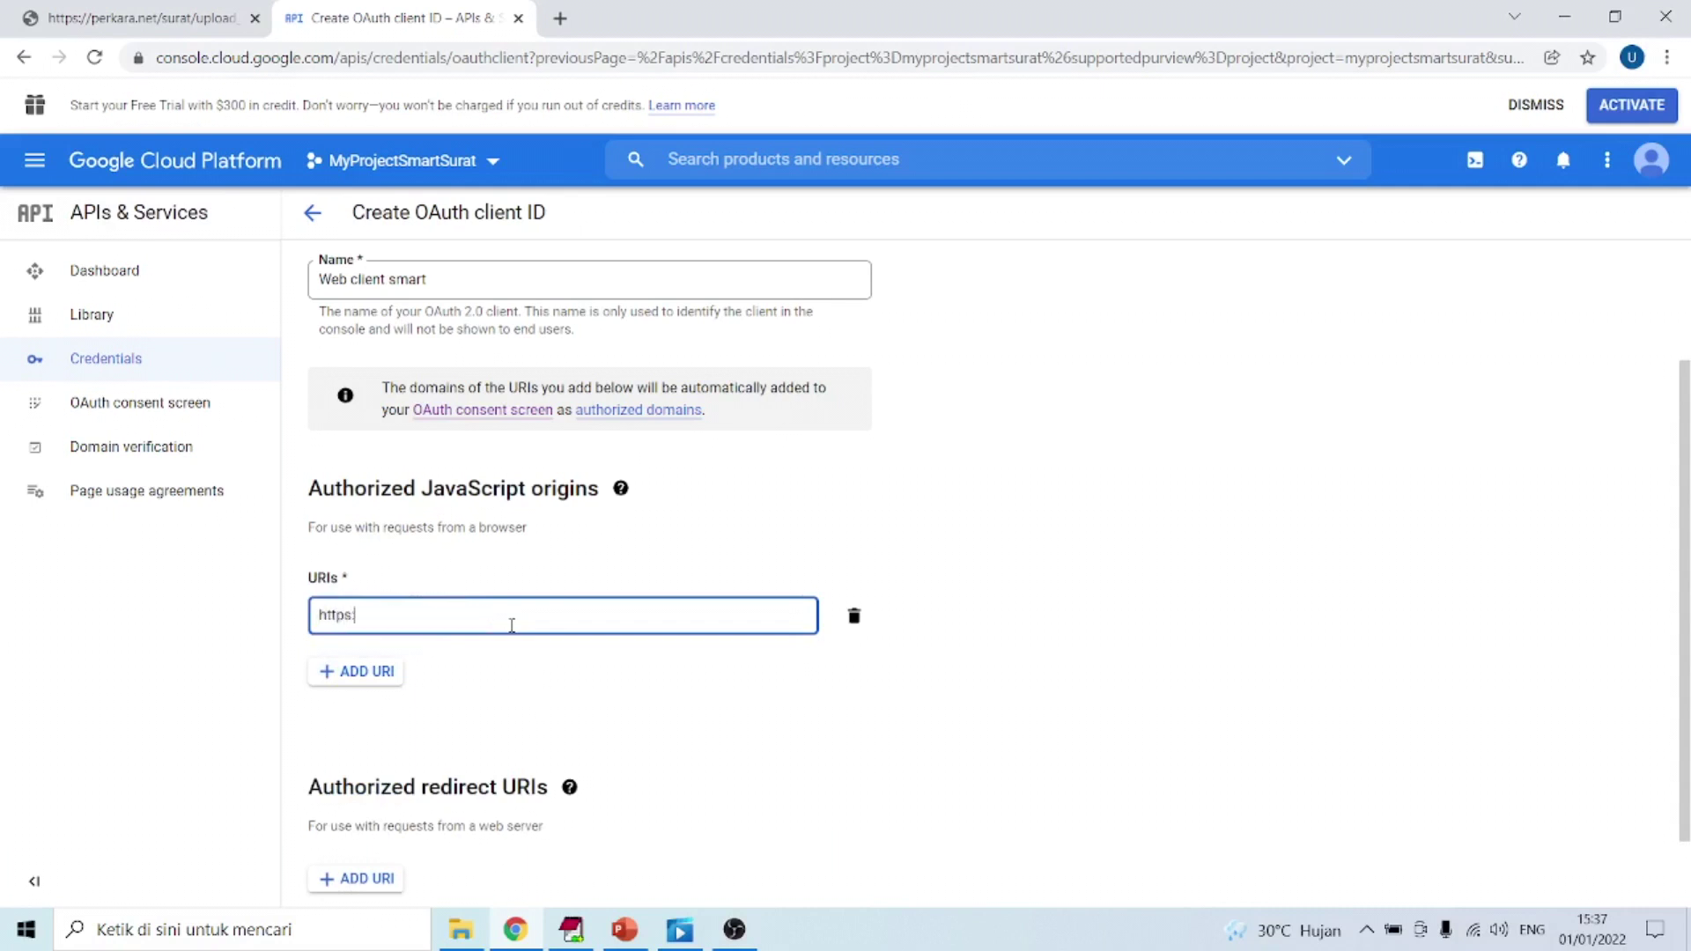
text(://perkara.net)
scroll(574, 717, down, 1)
mouse_move(579, 749)
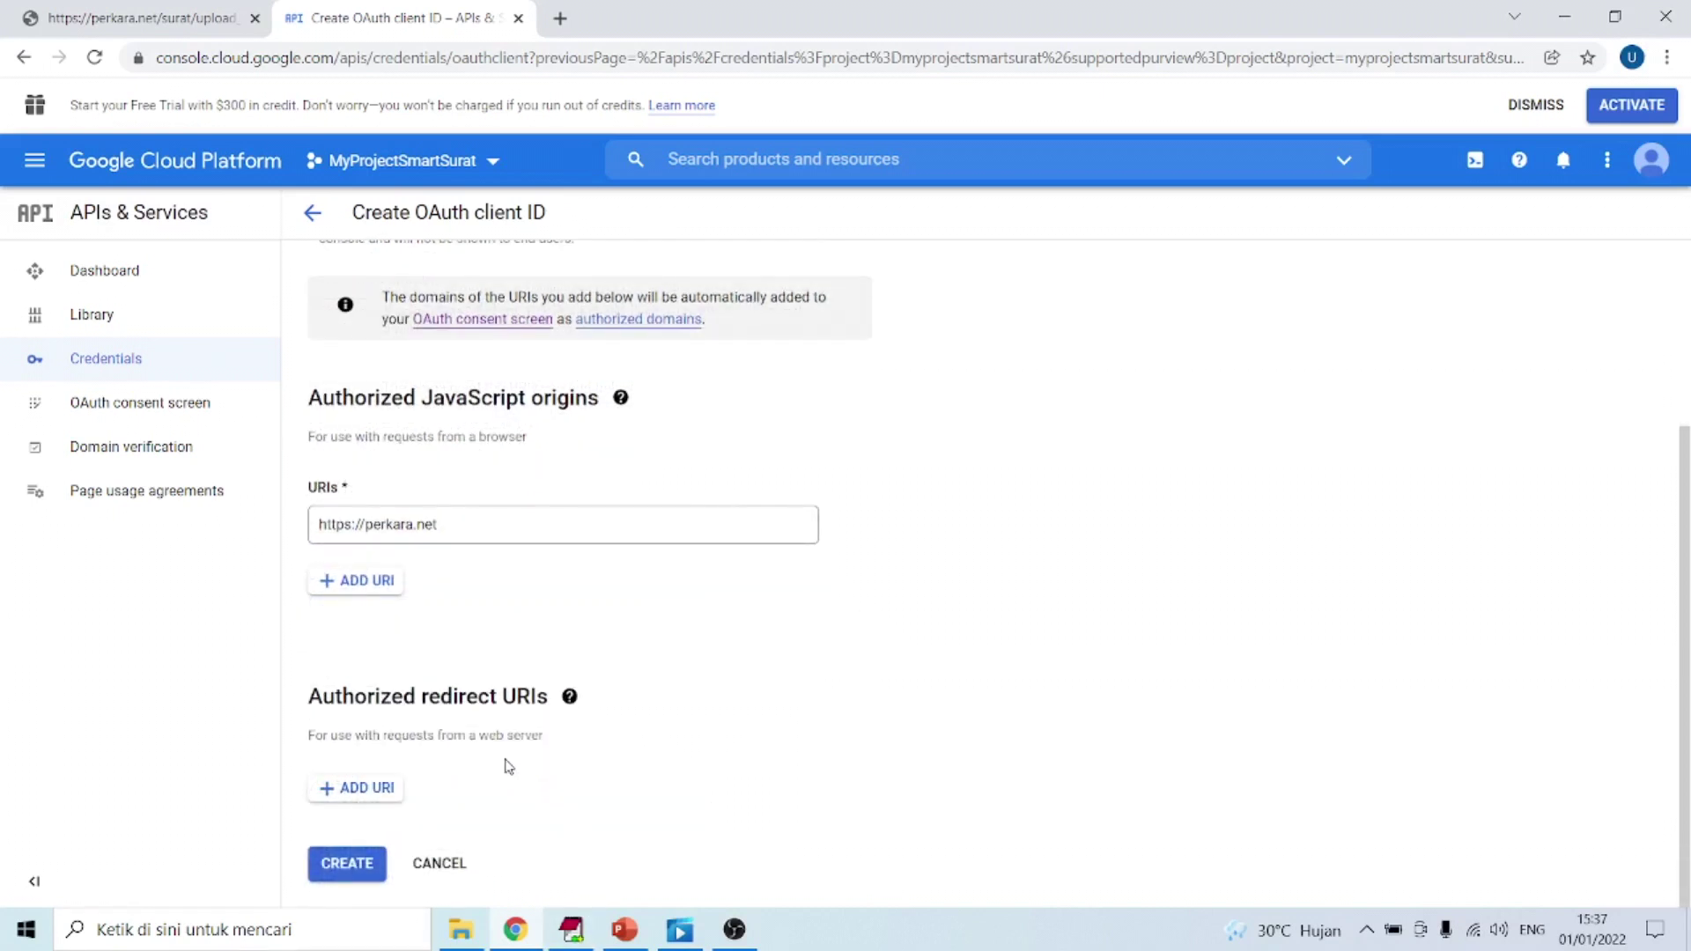
click(375, 789)
scroll(543, 793, down, 1)
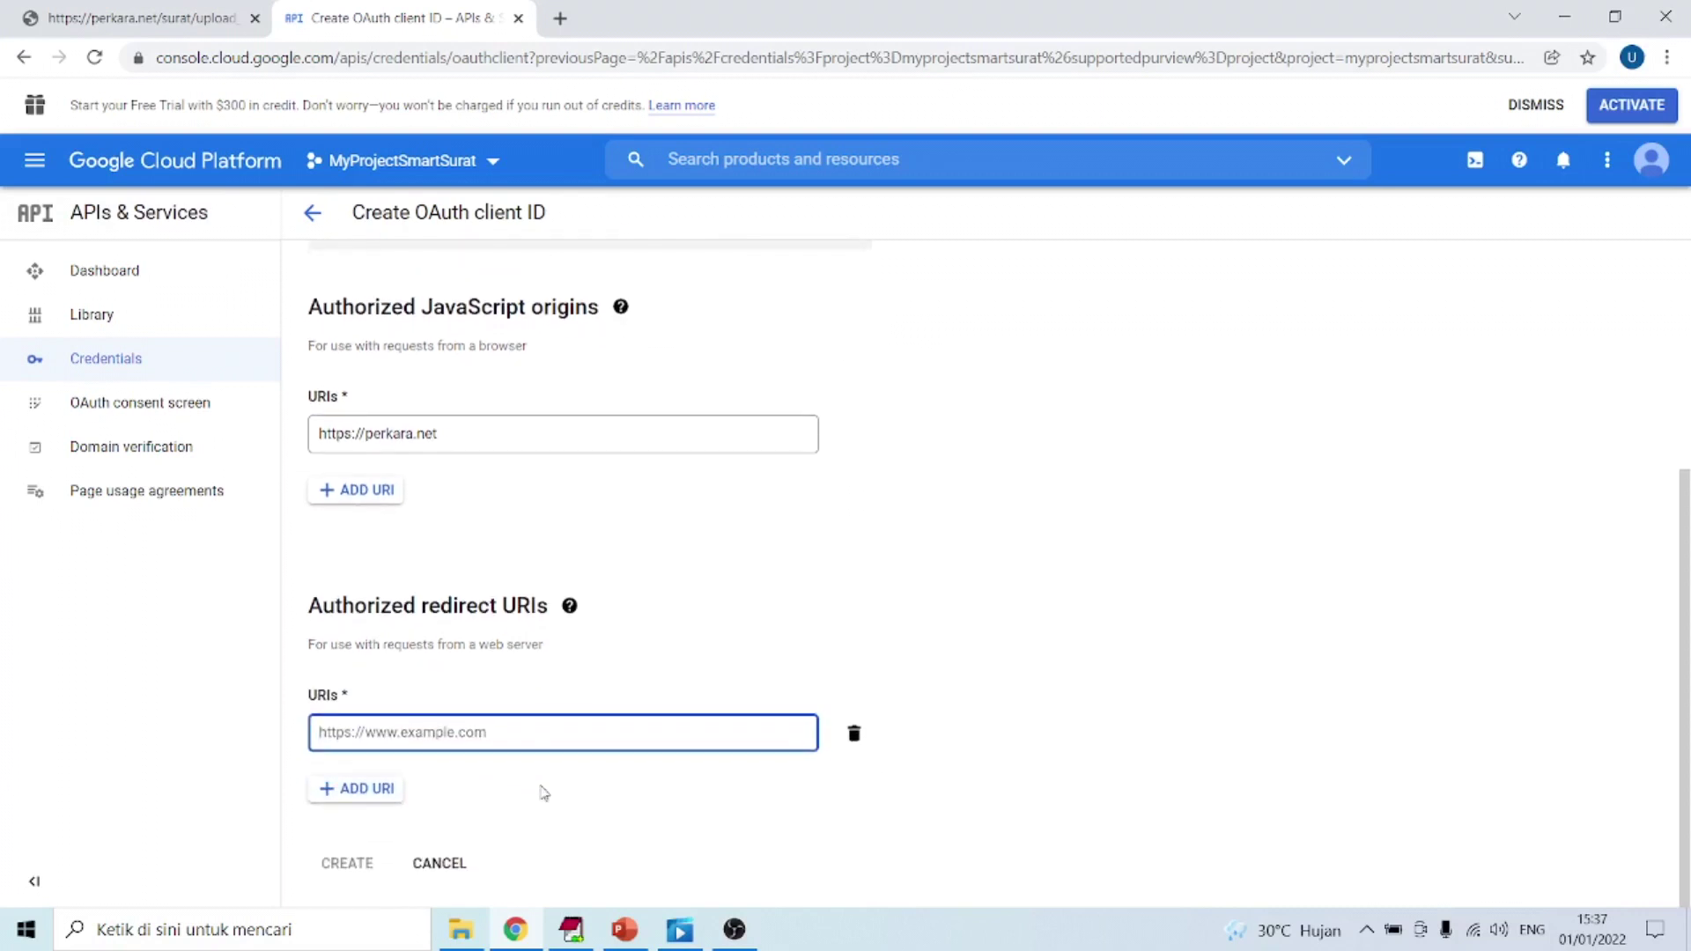
text(https://perkara.net/surat)
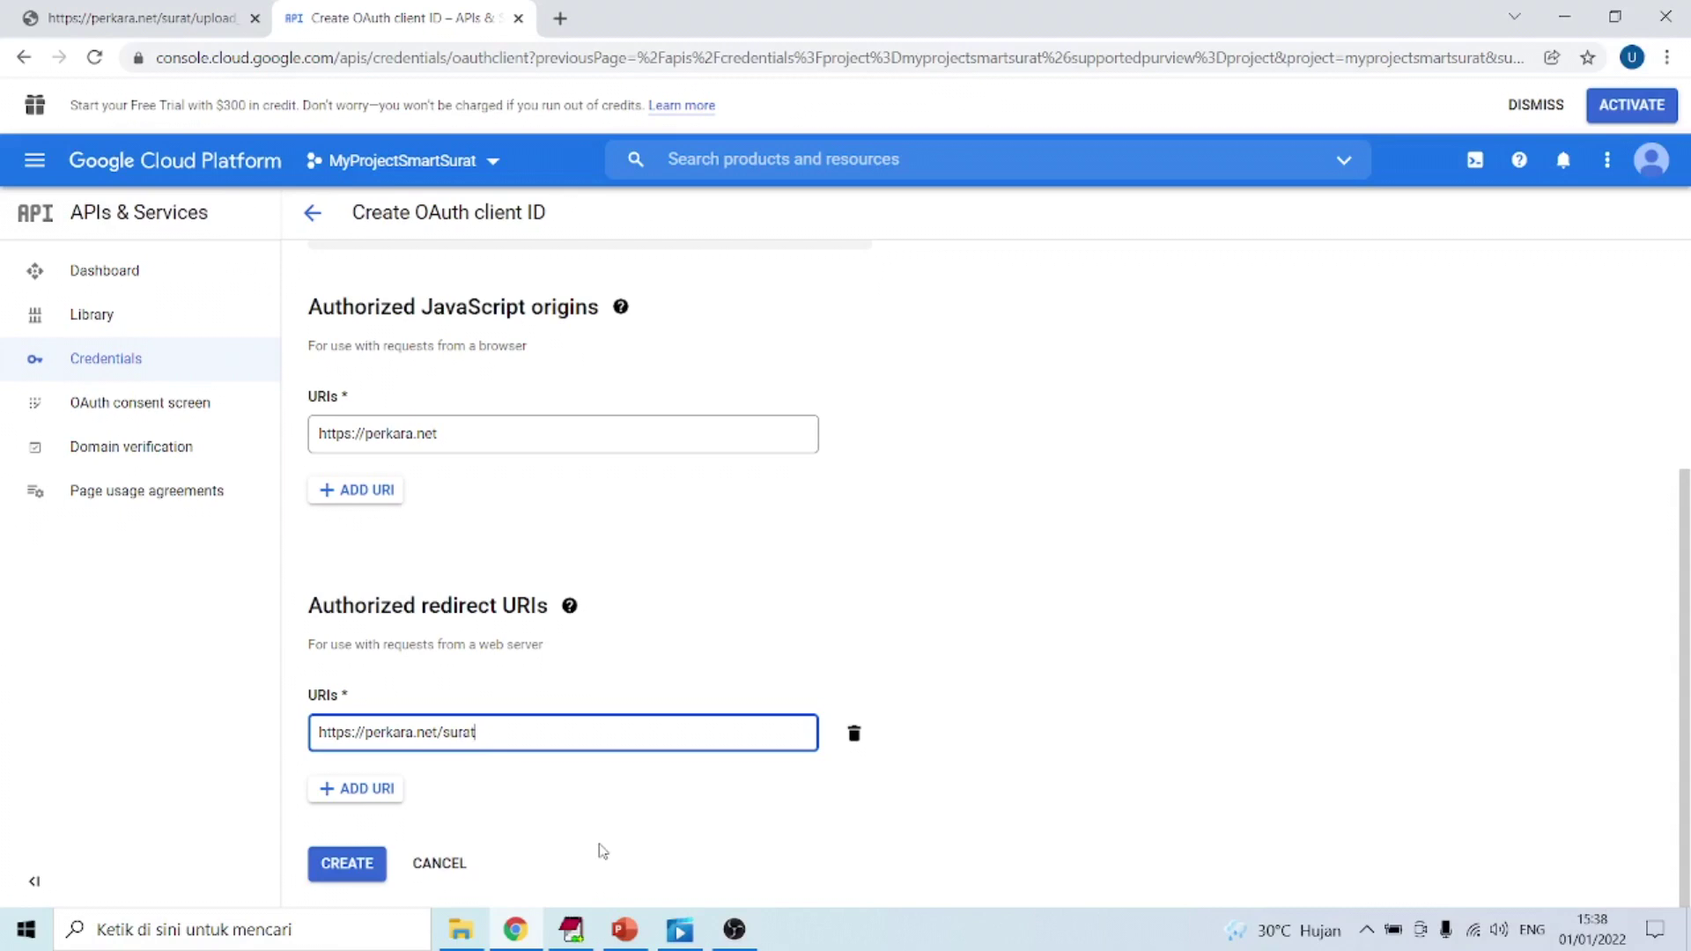
click(602, 851)
click(346, 868)
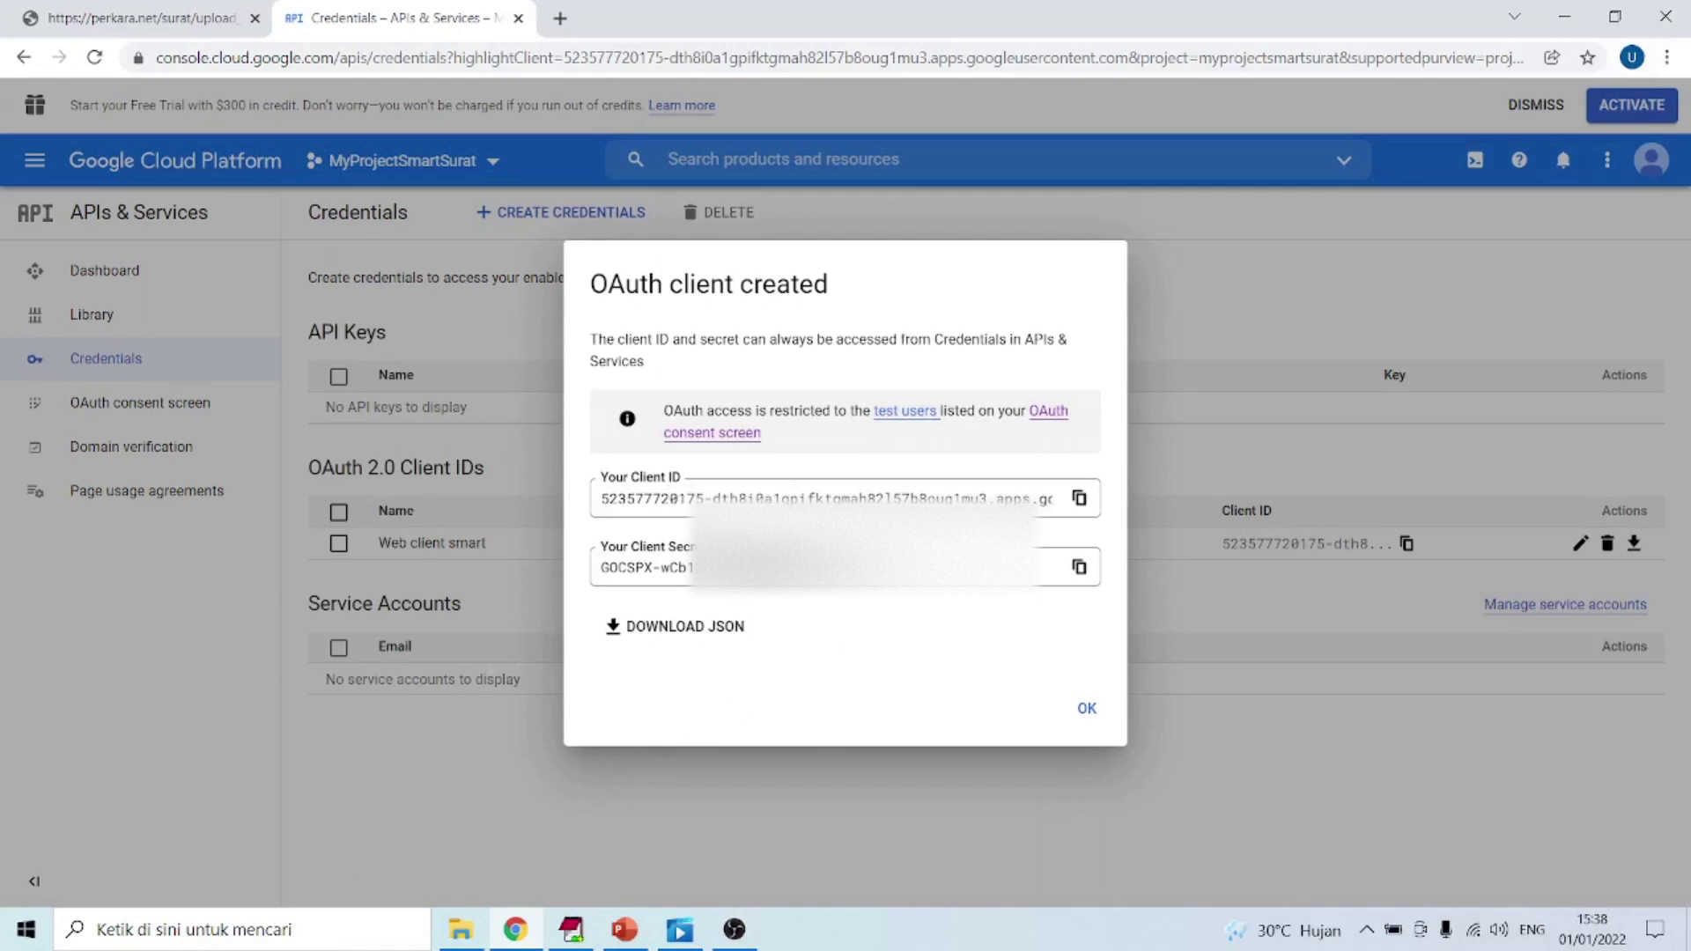
- Save the OAuth client's credentials as a JSON file in Downloads, and reopen the download details of Web client smart
click(675, 629)
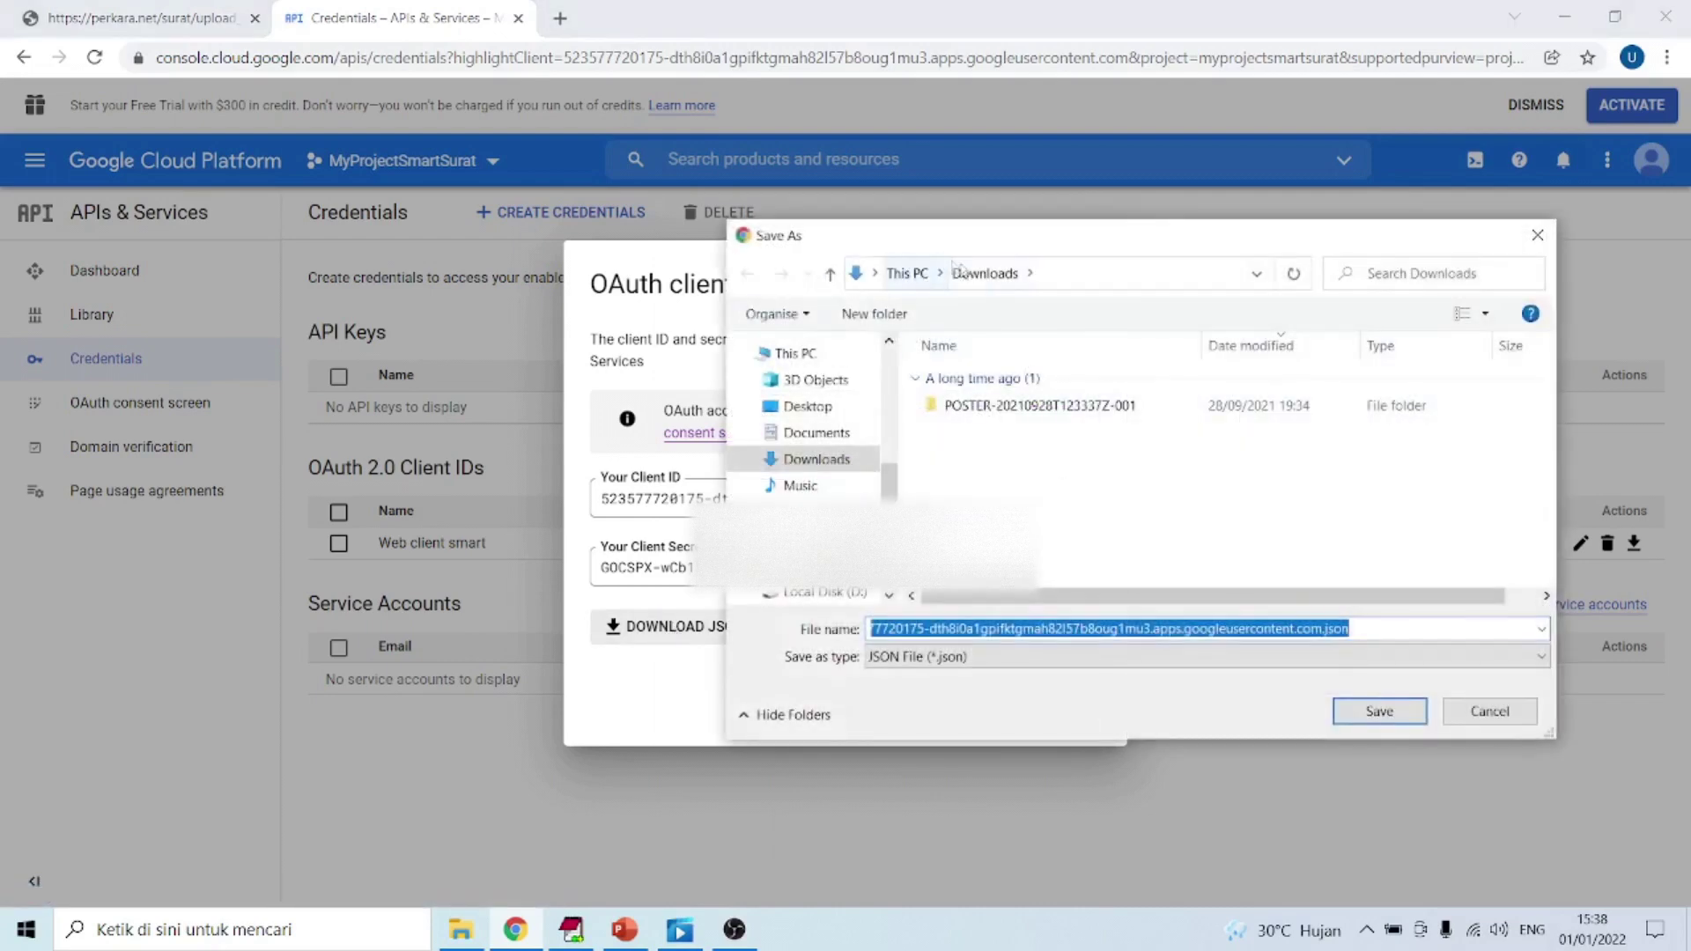
click(1380, 714)
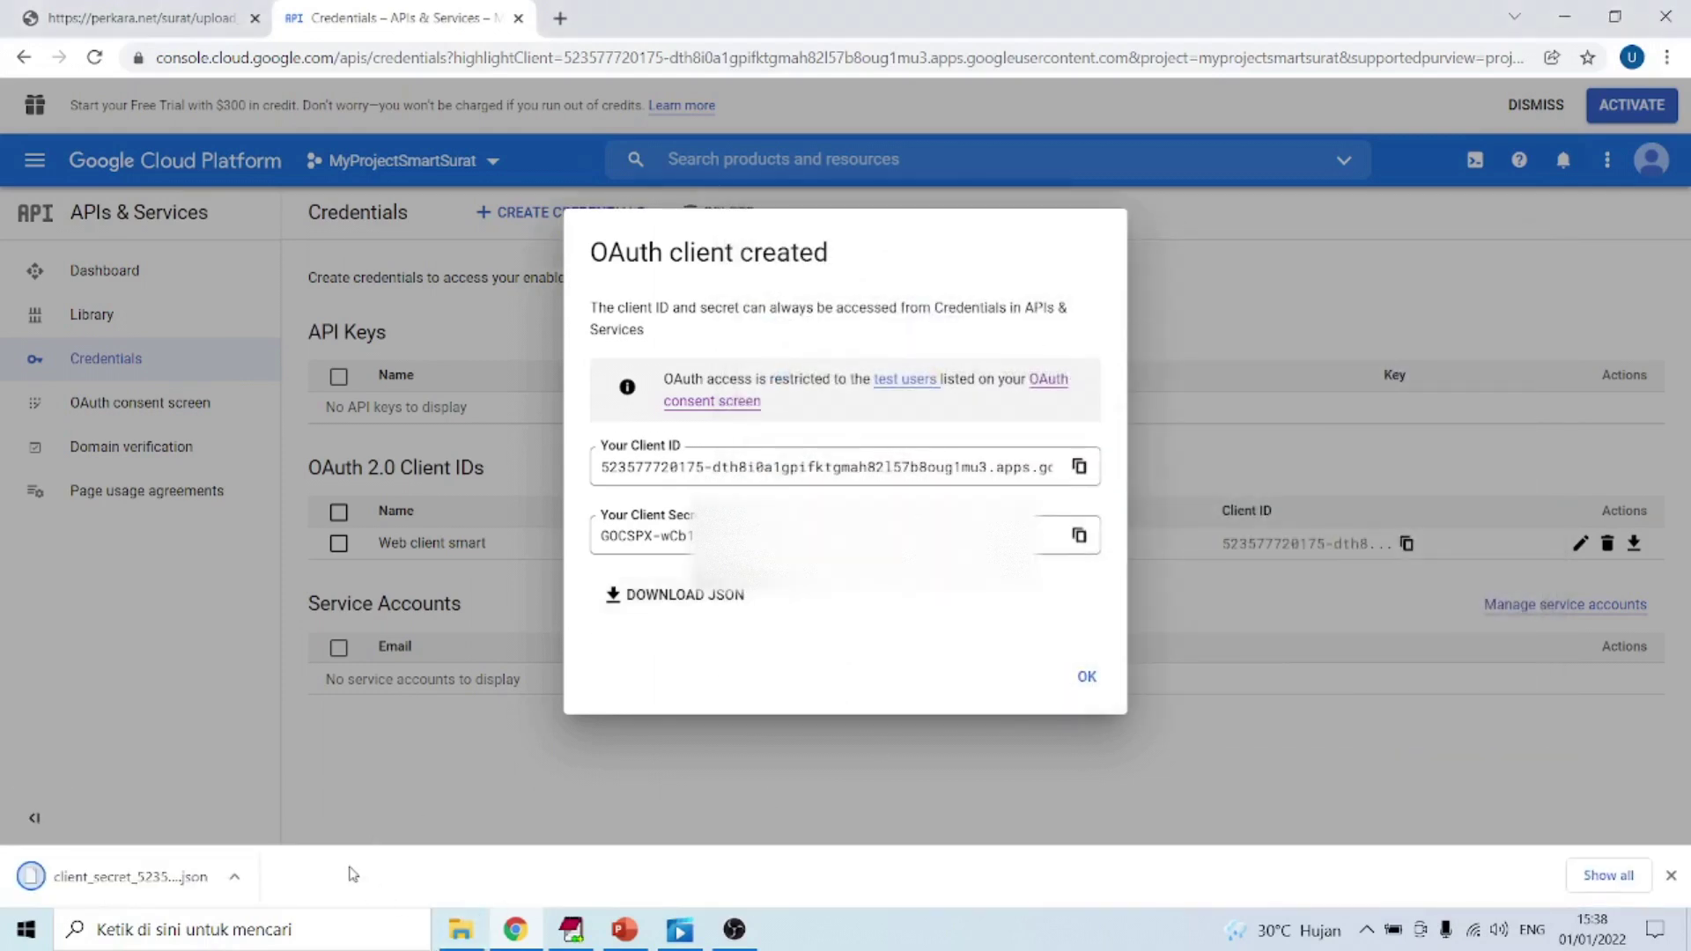
click(1089, 678)
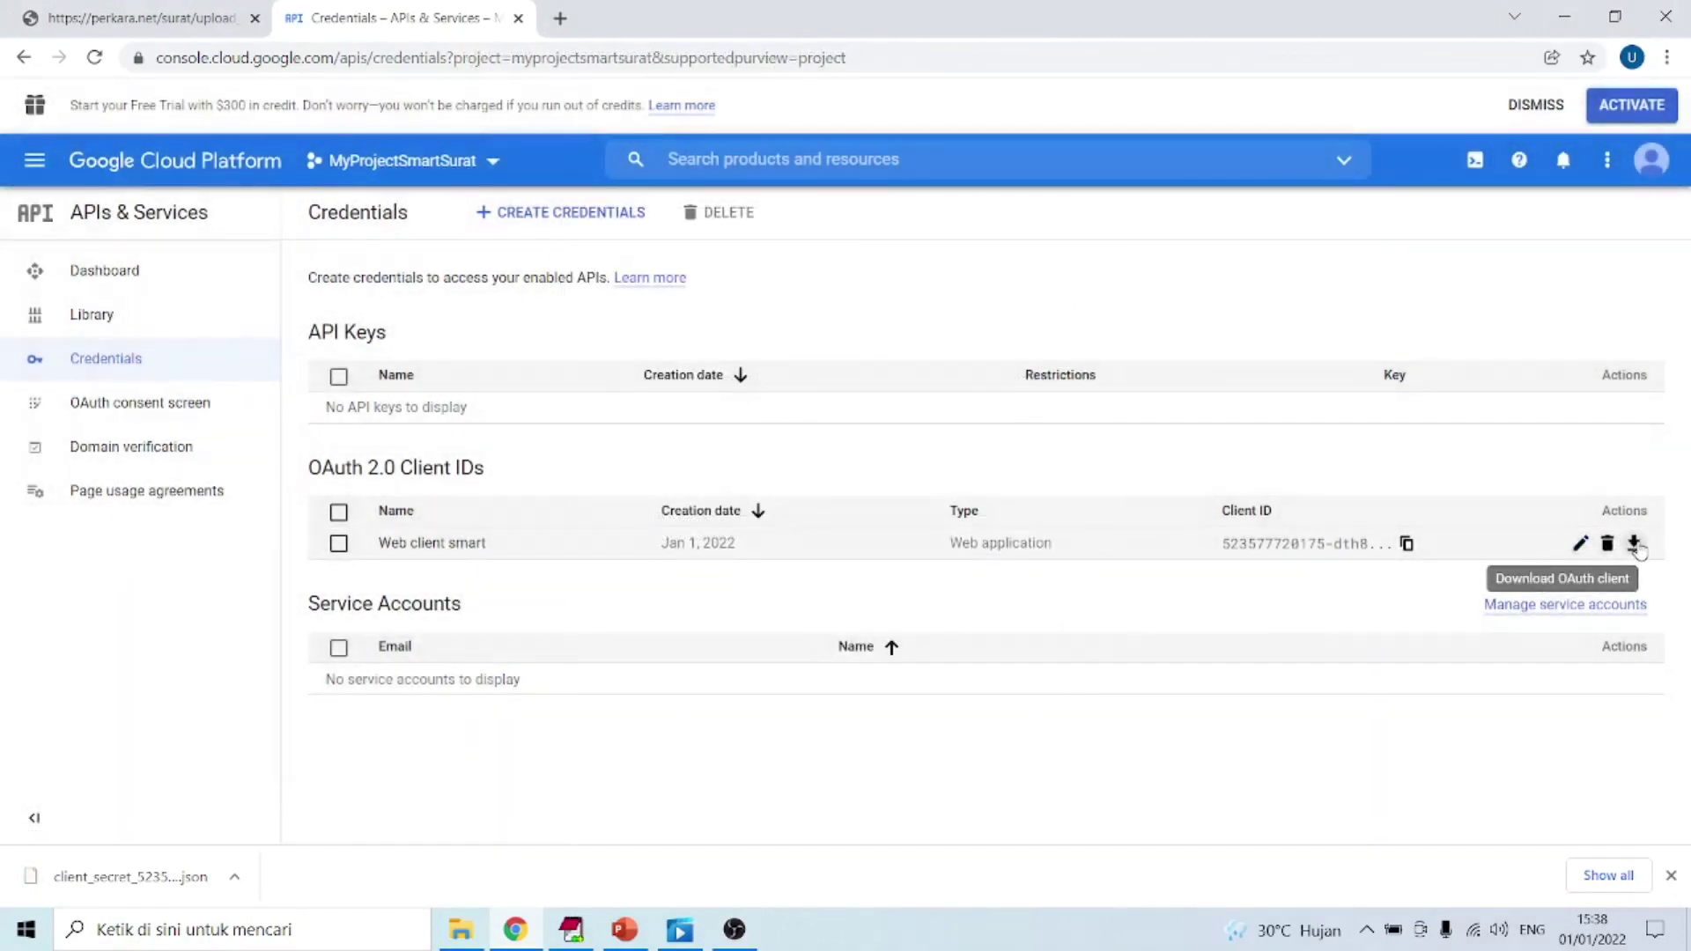
click(1634, 543)
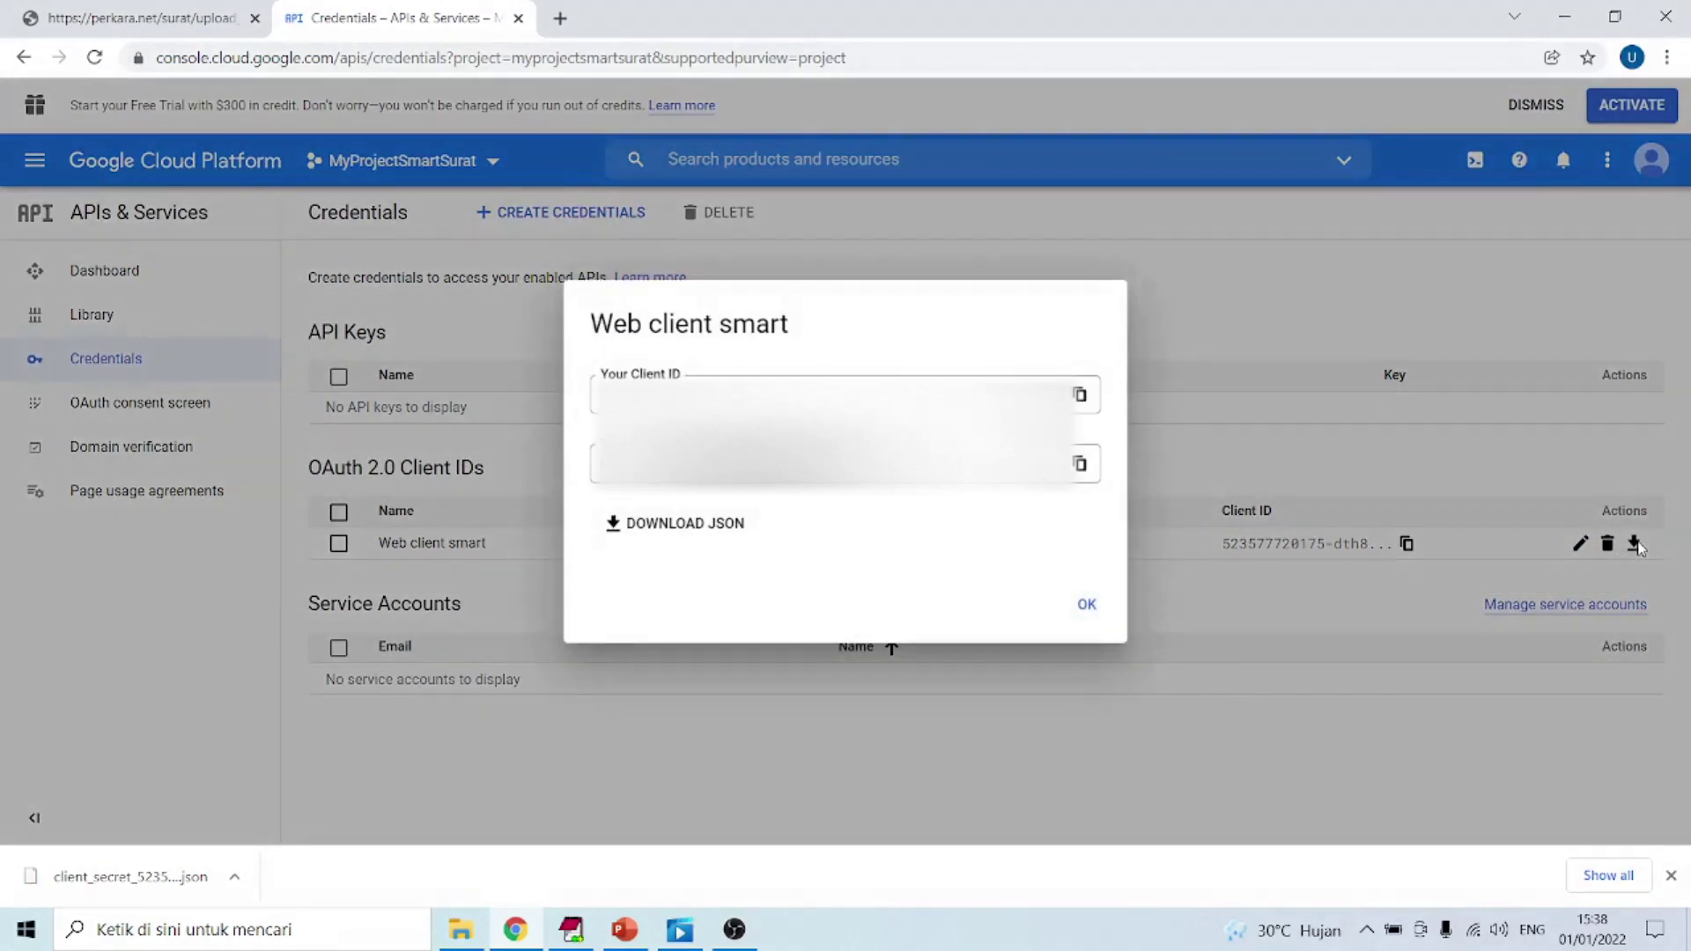
- Close the OAuth client's download details and open the Terminal of the hosting account's cPanel in a new browser tab
key(Escape)
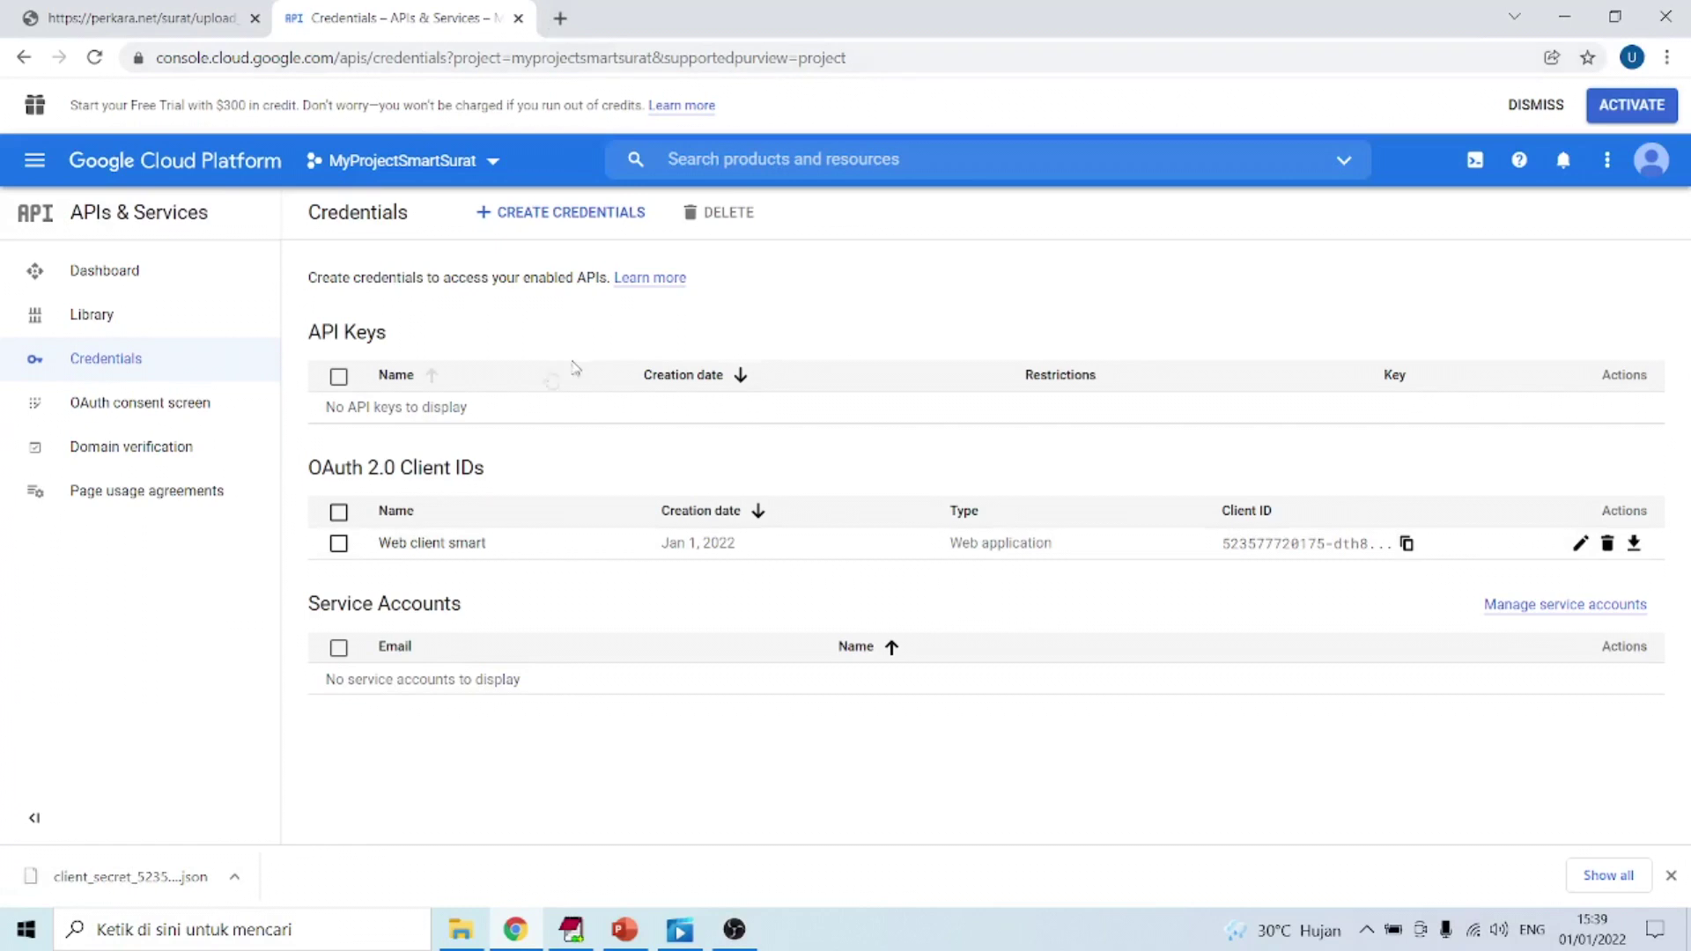
click(560, 17)
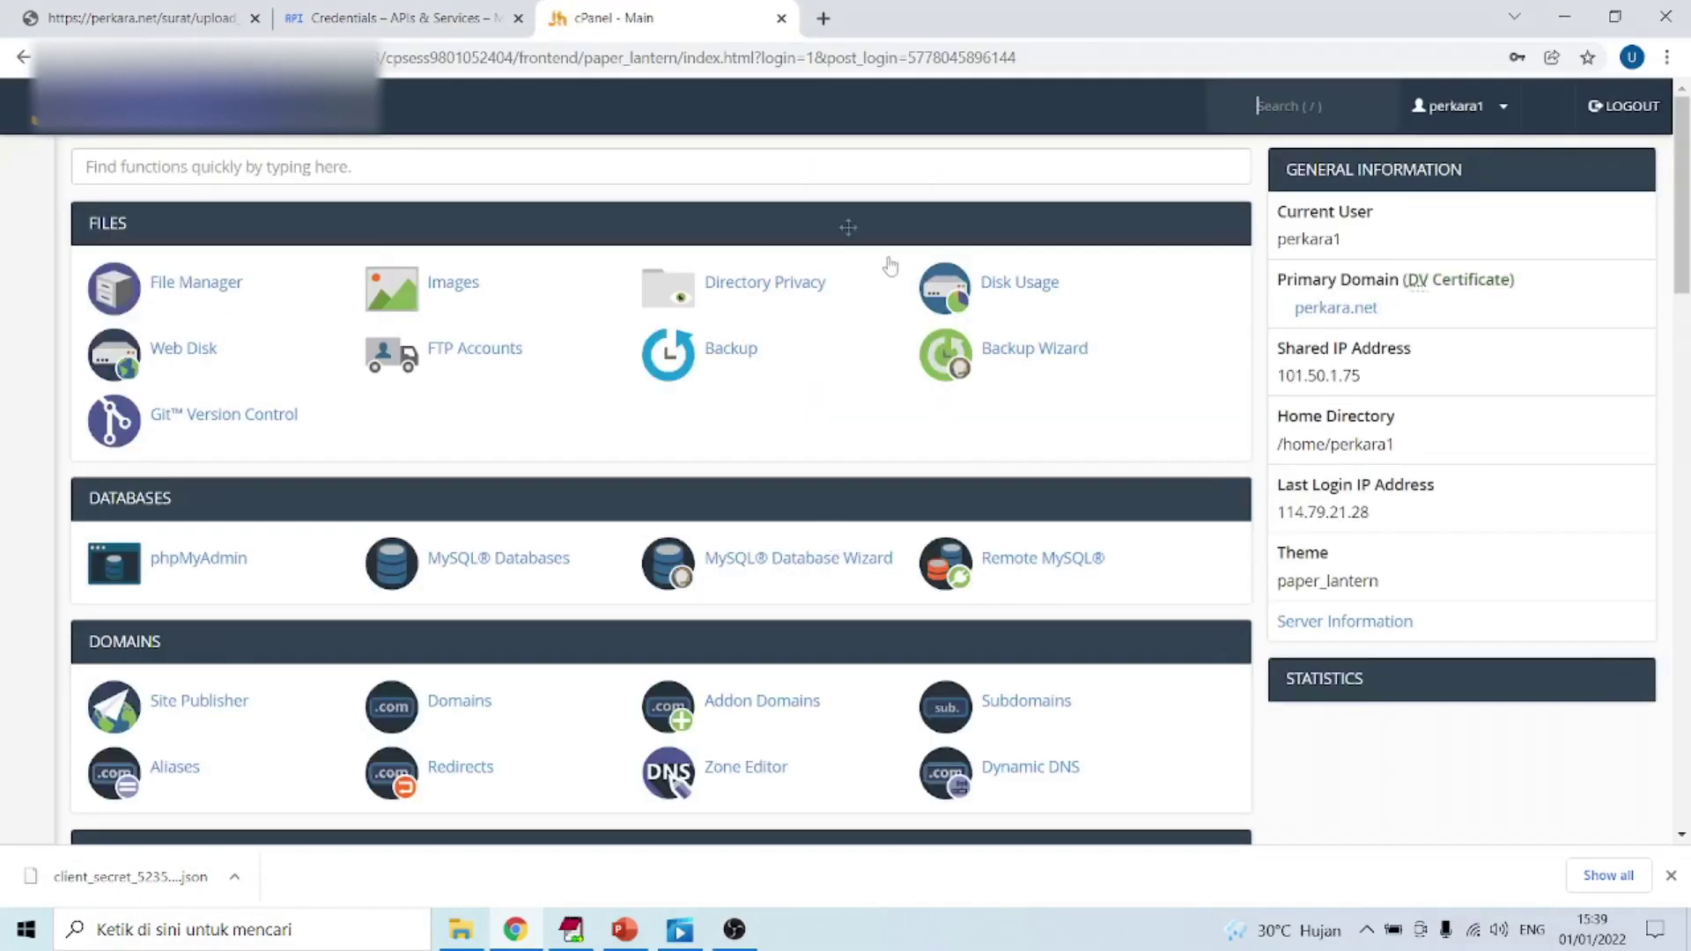
scroll(539, 536, down, 6)
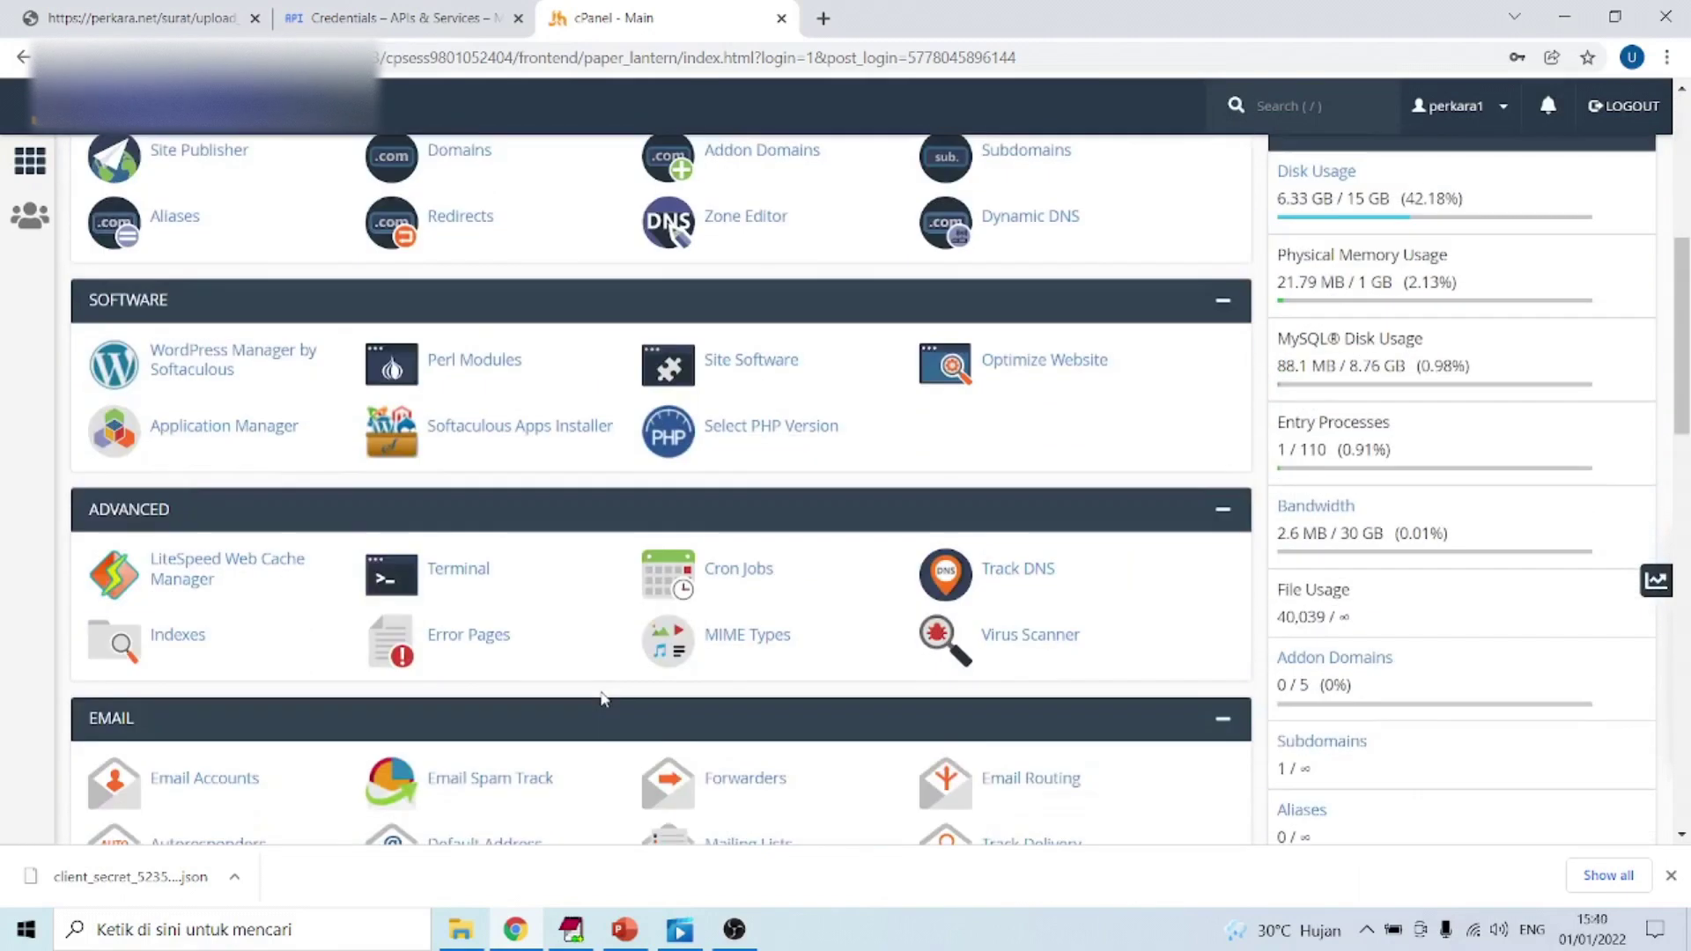
click(460, 574)
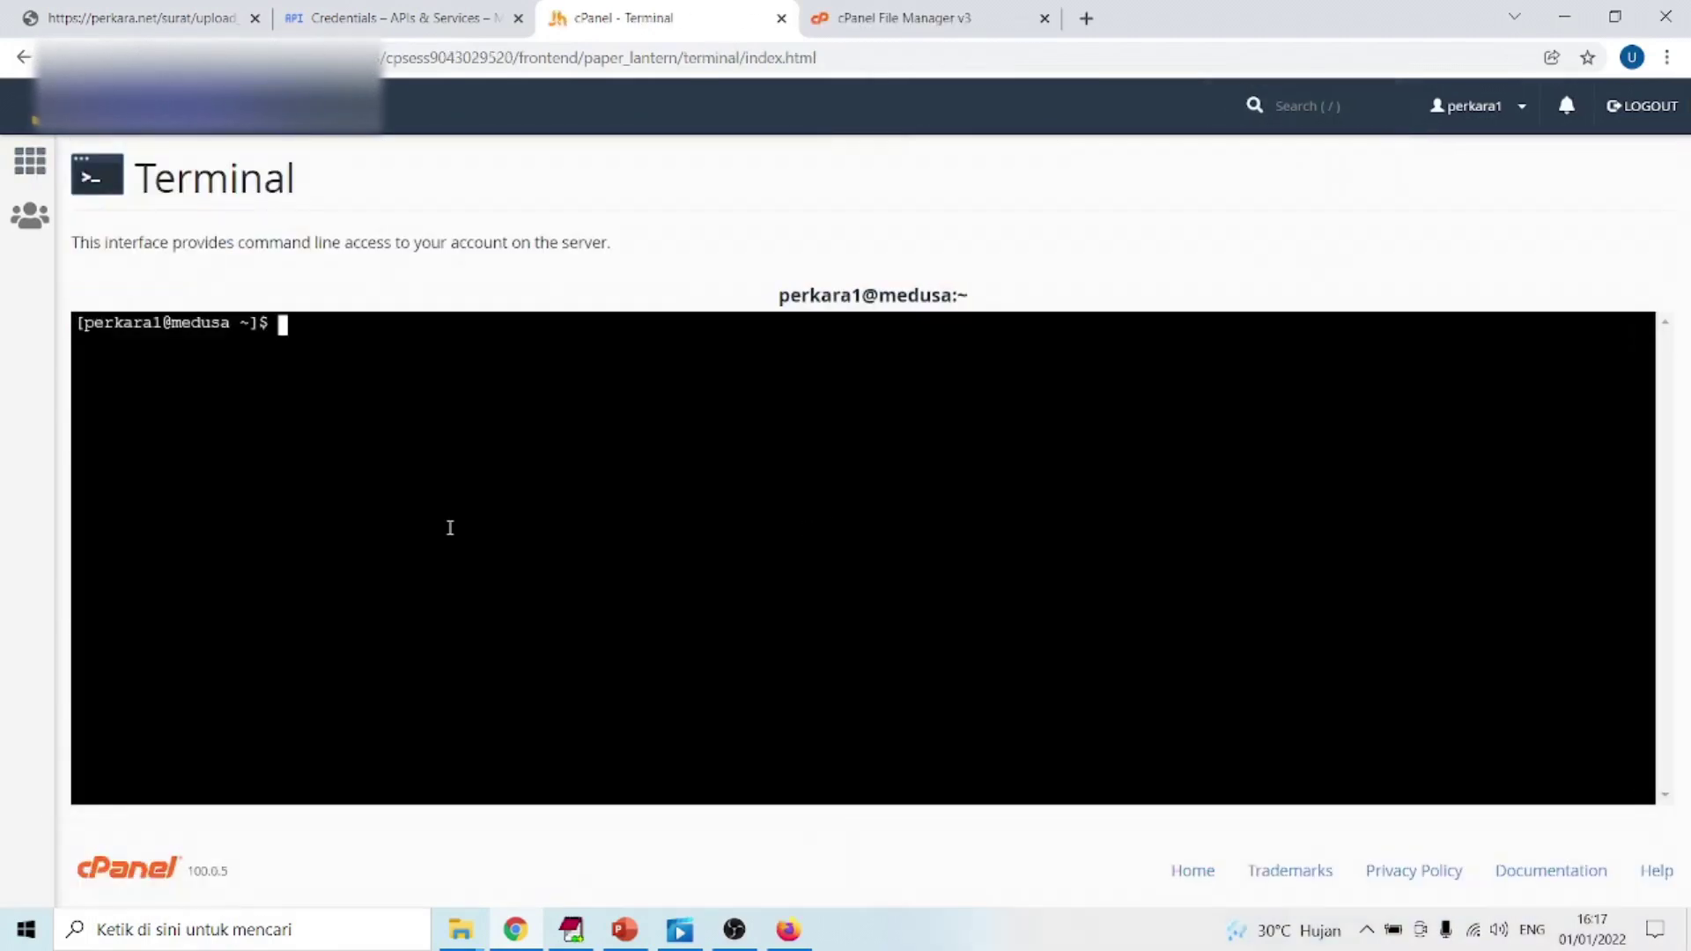
- Change to the public_html/surat directory and list its contents
text(c)
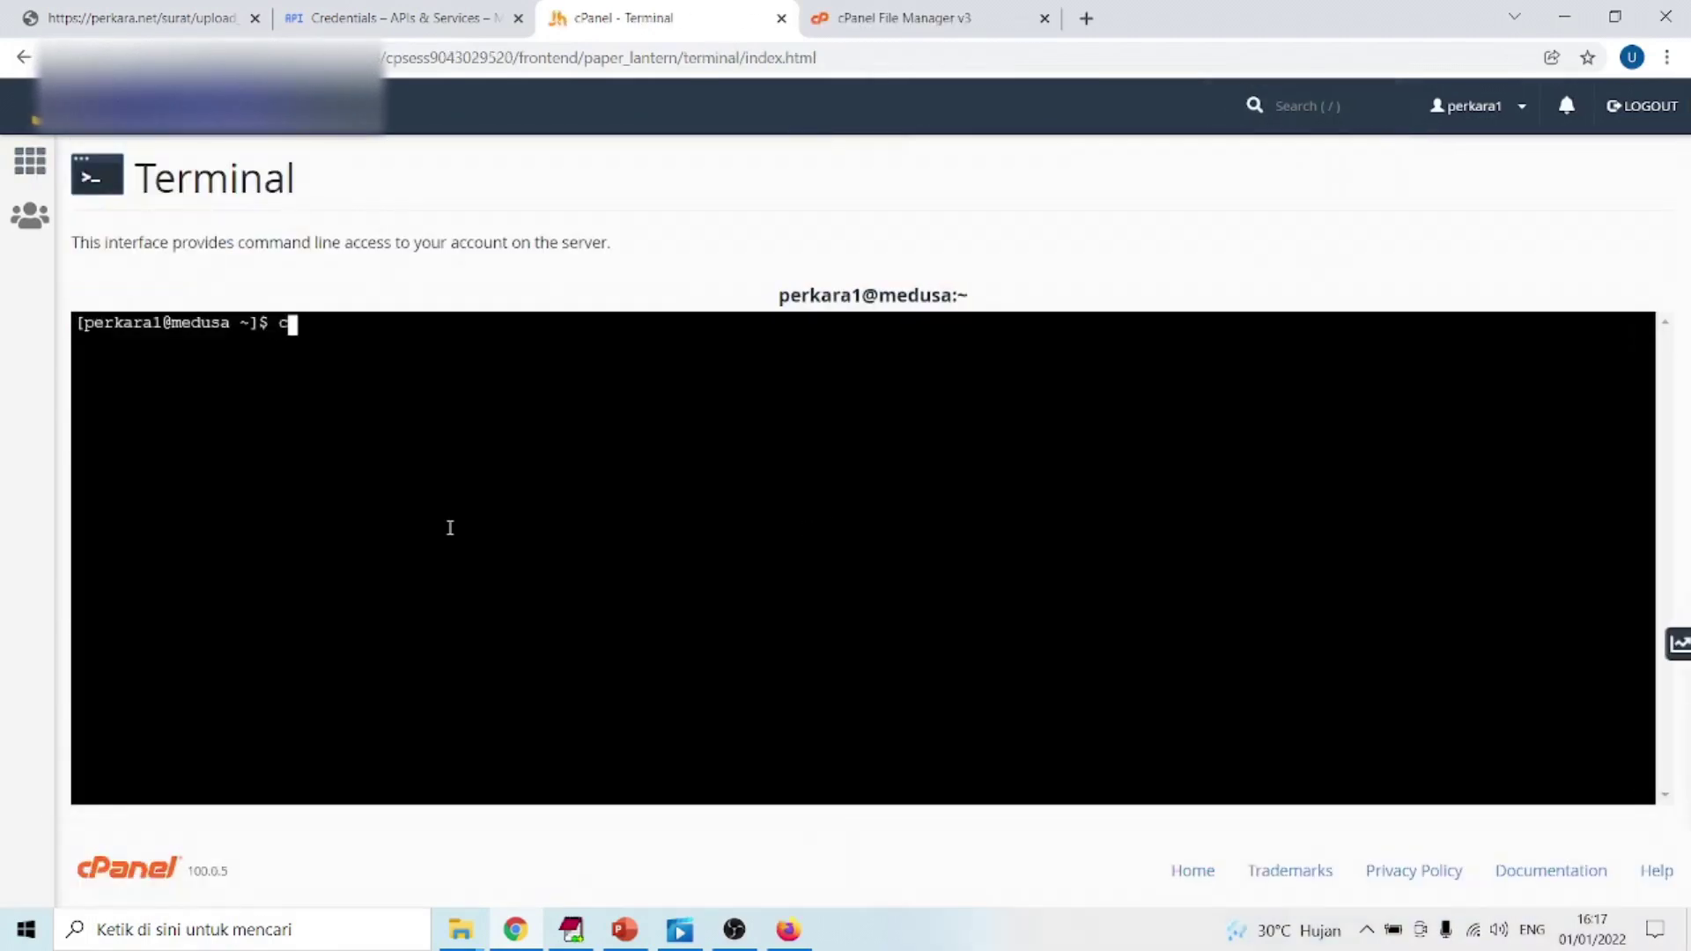
text(d public_ht)
key(Tab)
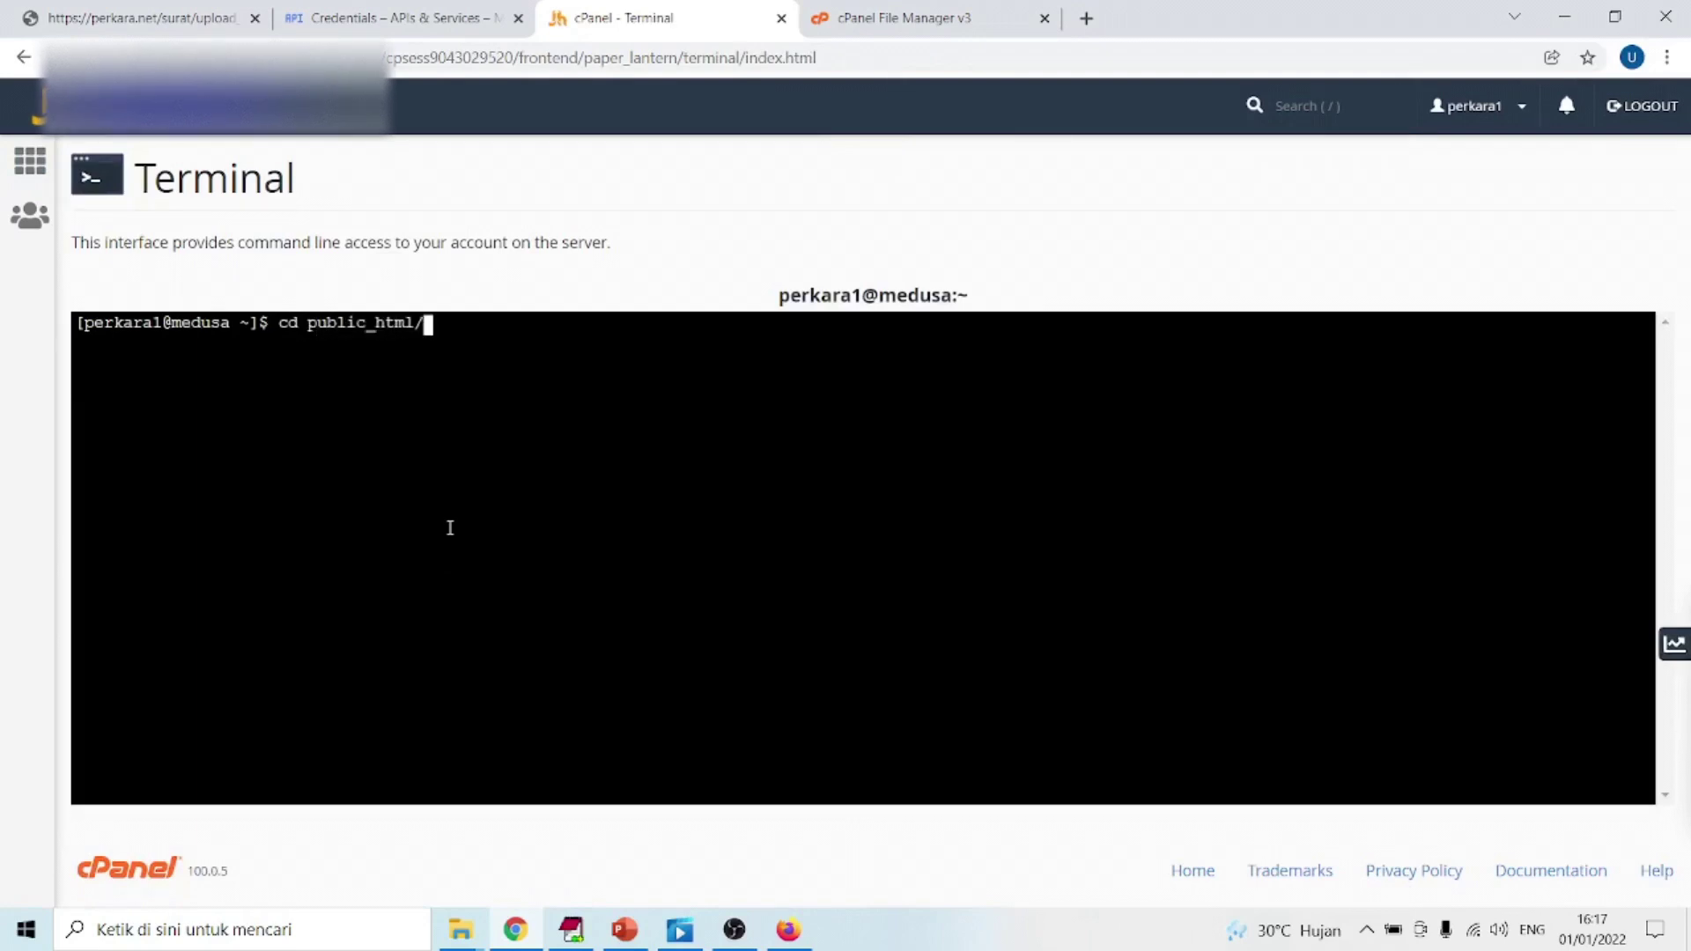
text(surat)
key(Return)
text(ll)
key(Return)
- Change into the application directory and its third_party subdirectory, and list the files there
text(cd ap)
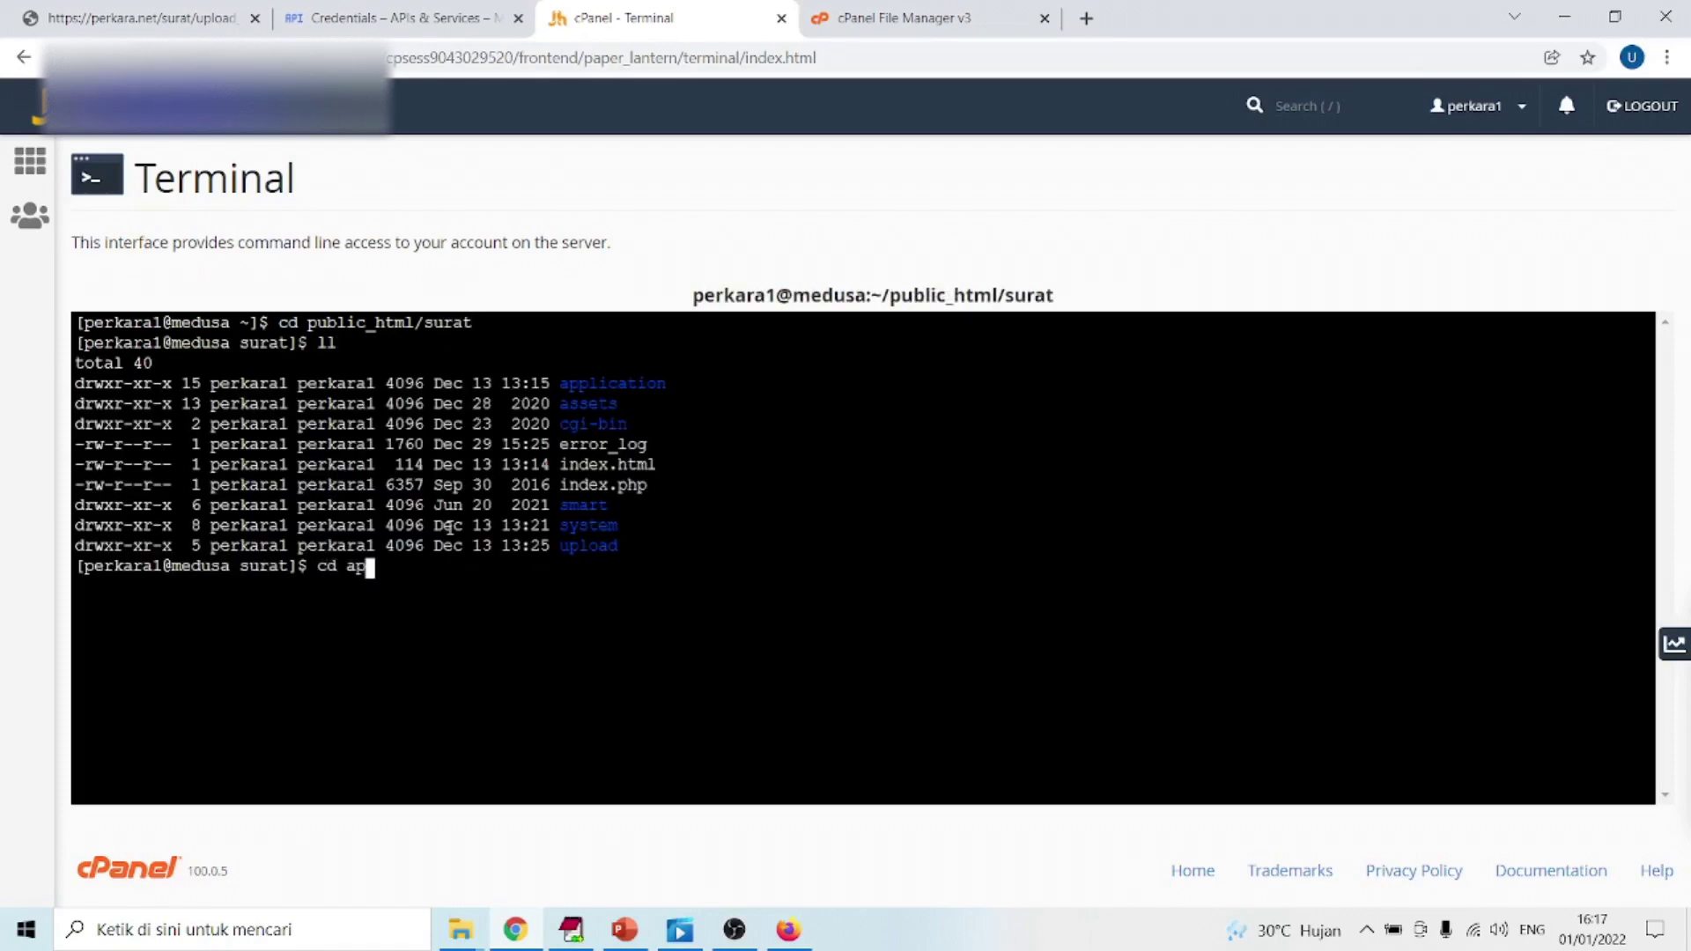
key(Tab)
key(Return)
text(cd thi)
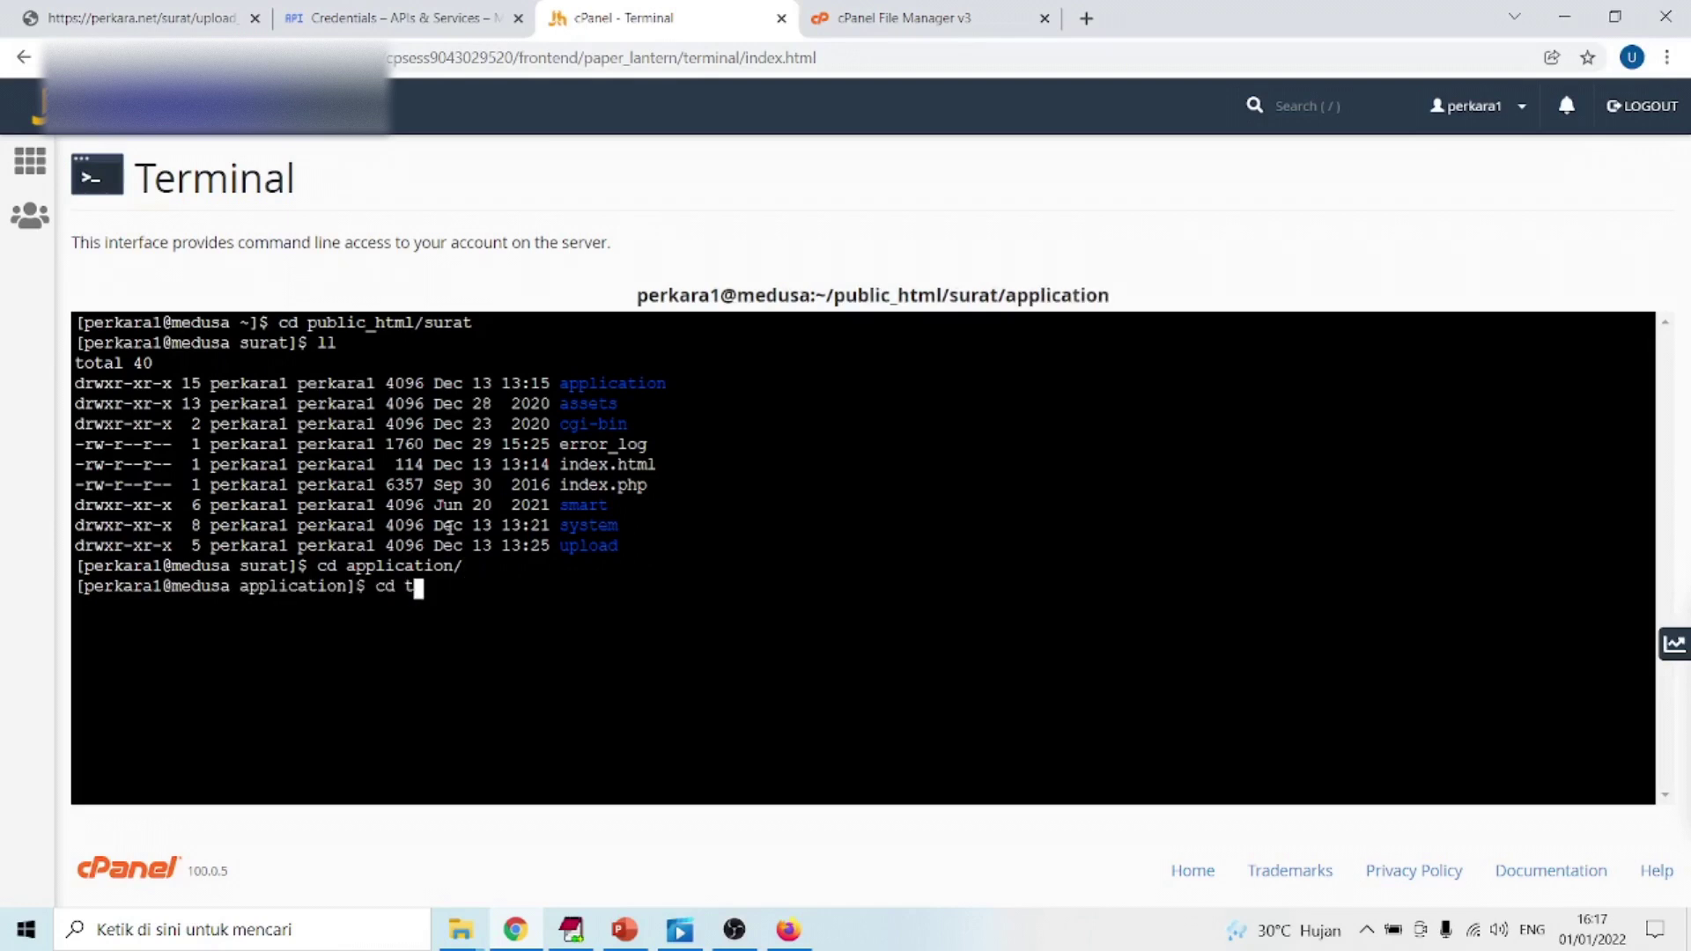
key(Tab)
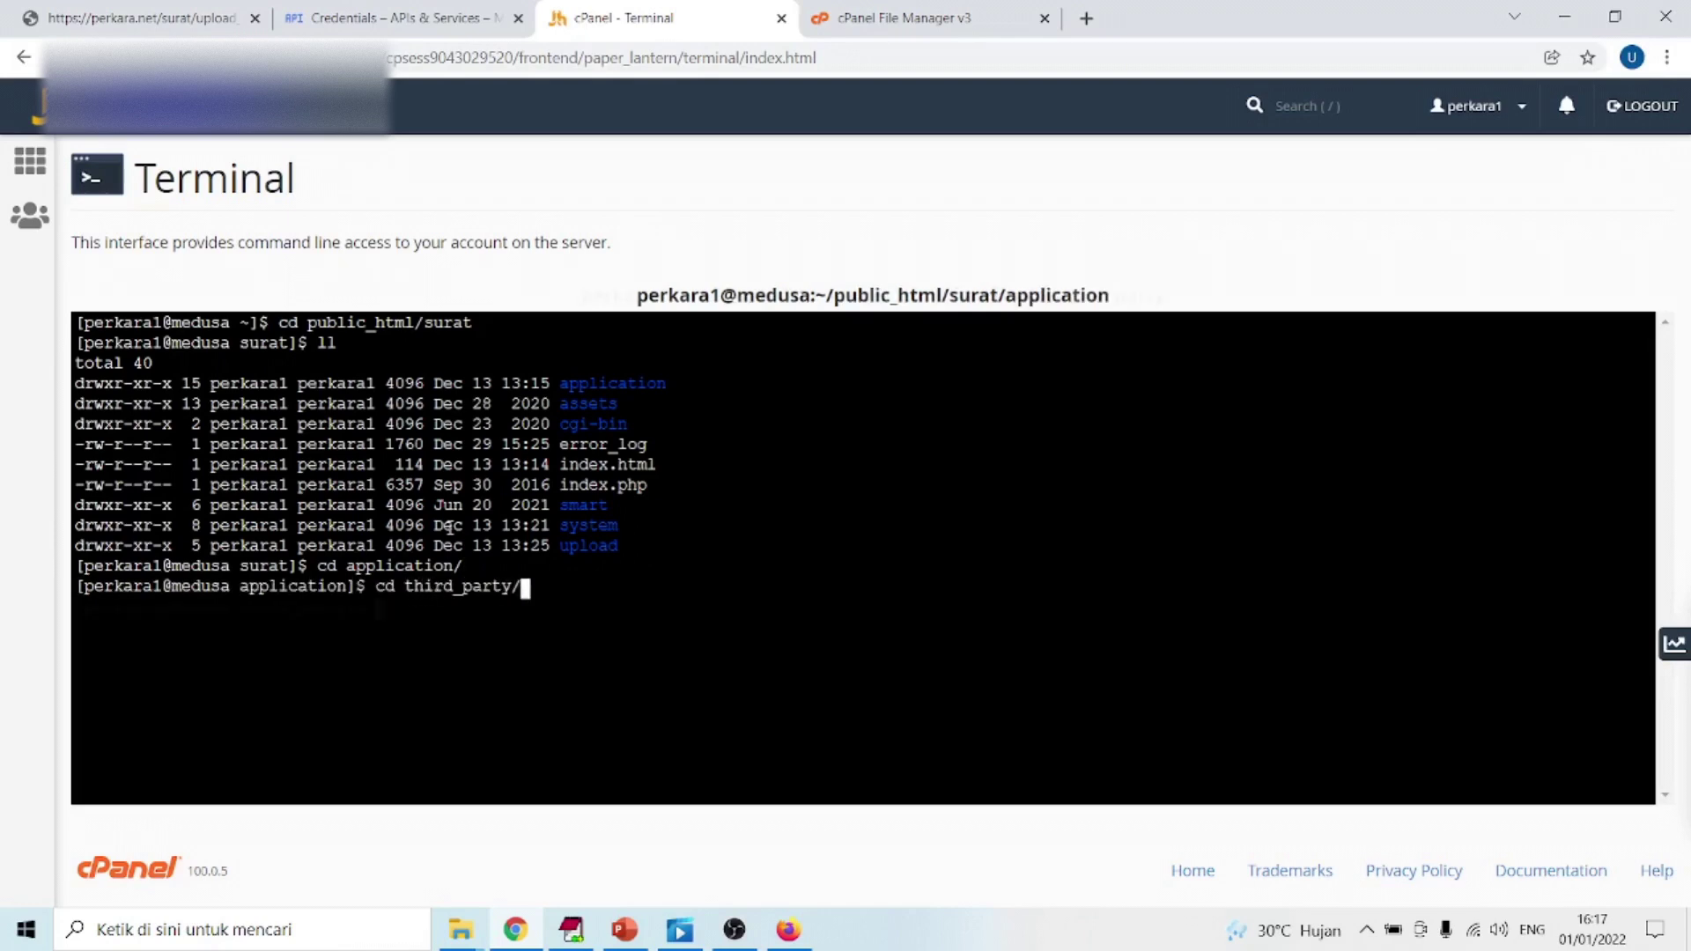
key(Return)
text(ll)
key(Return)
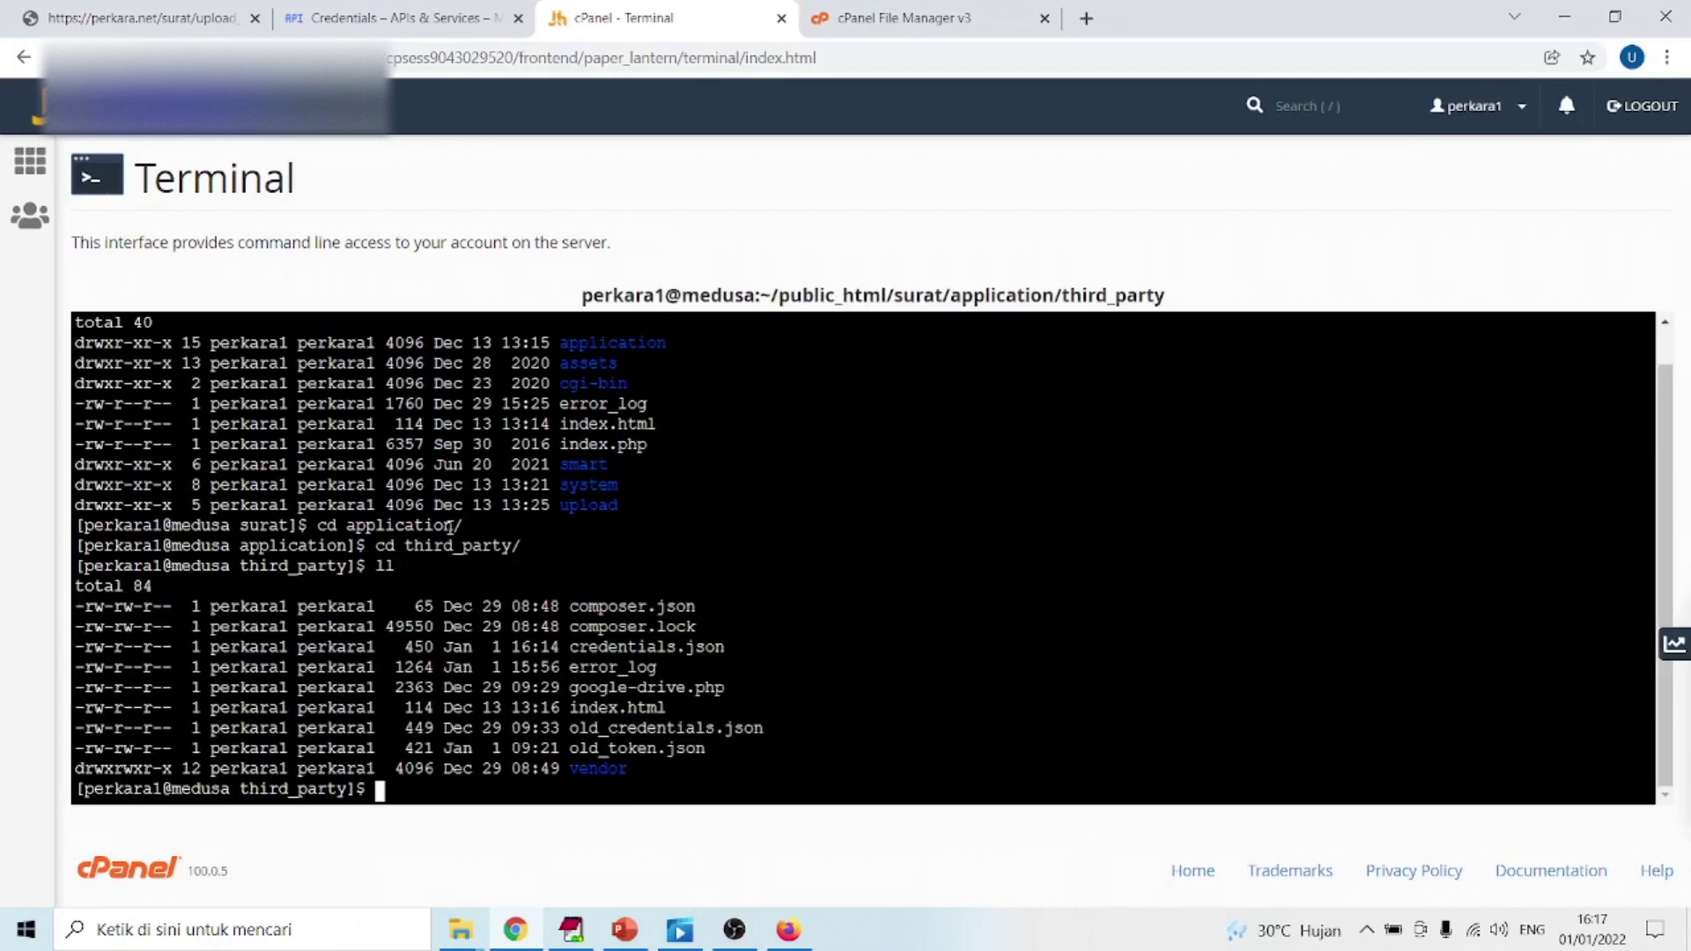
- Run the google-drive.php script with PHP in the third_party directory
text(php goo)
key(Tab)
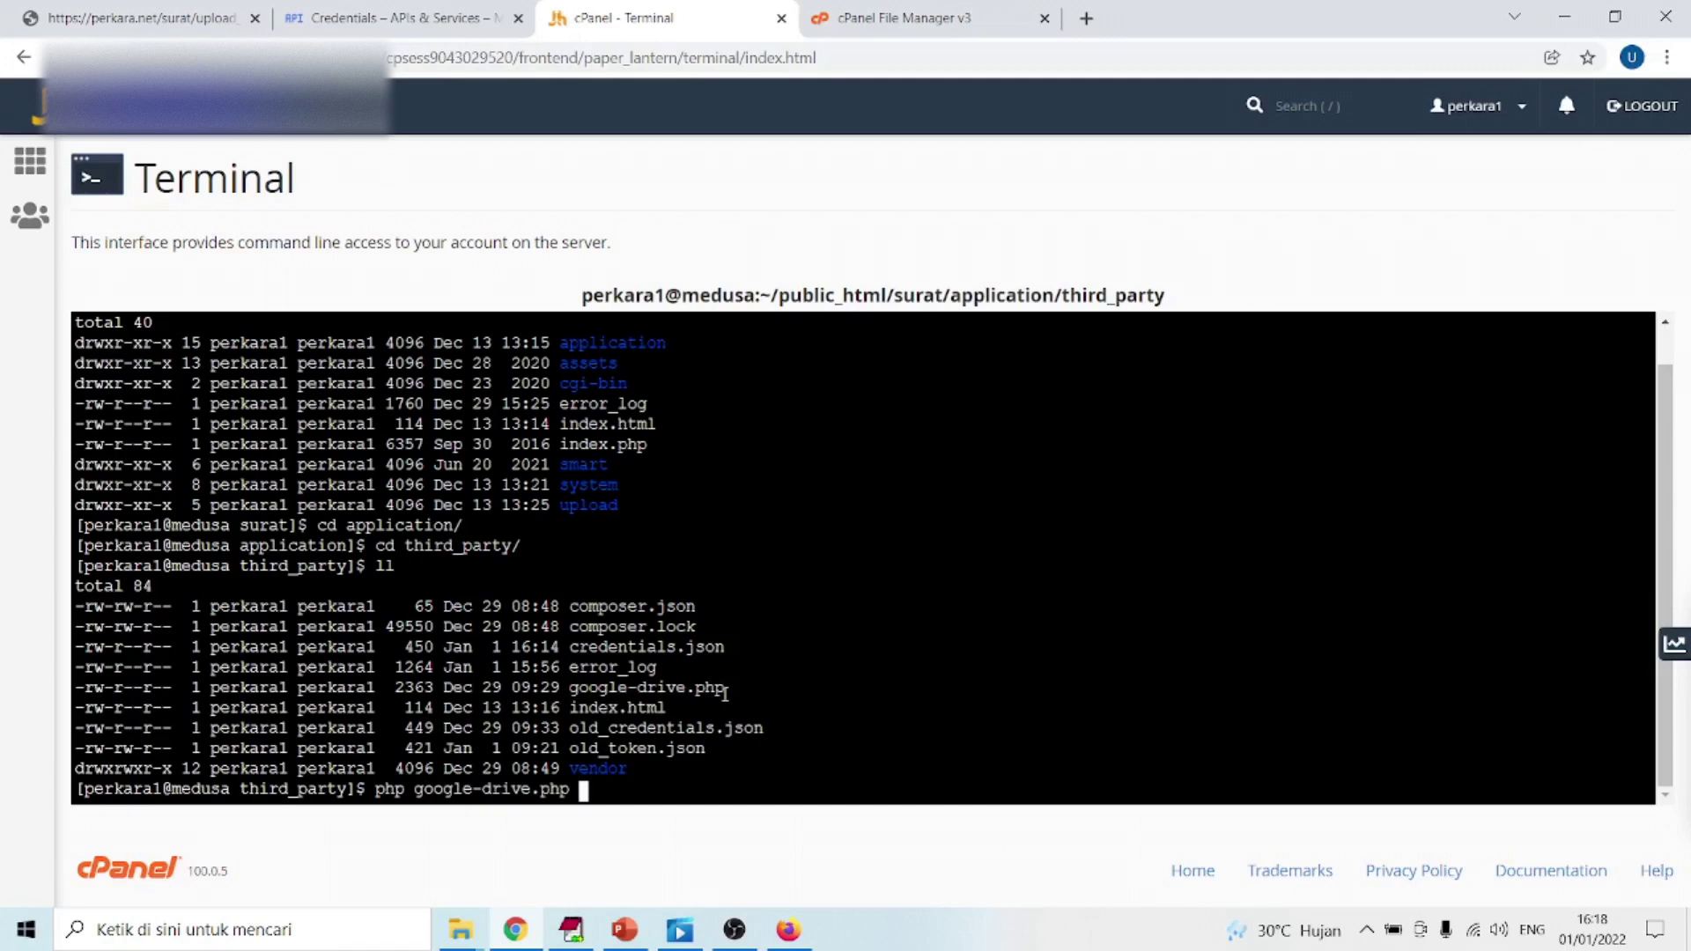
key(Return)
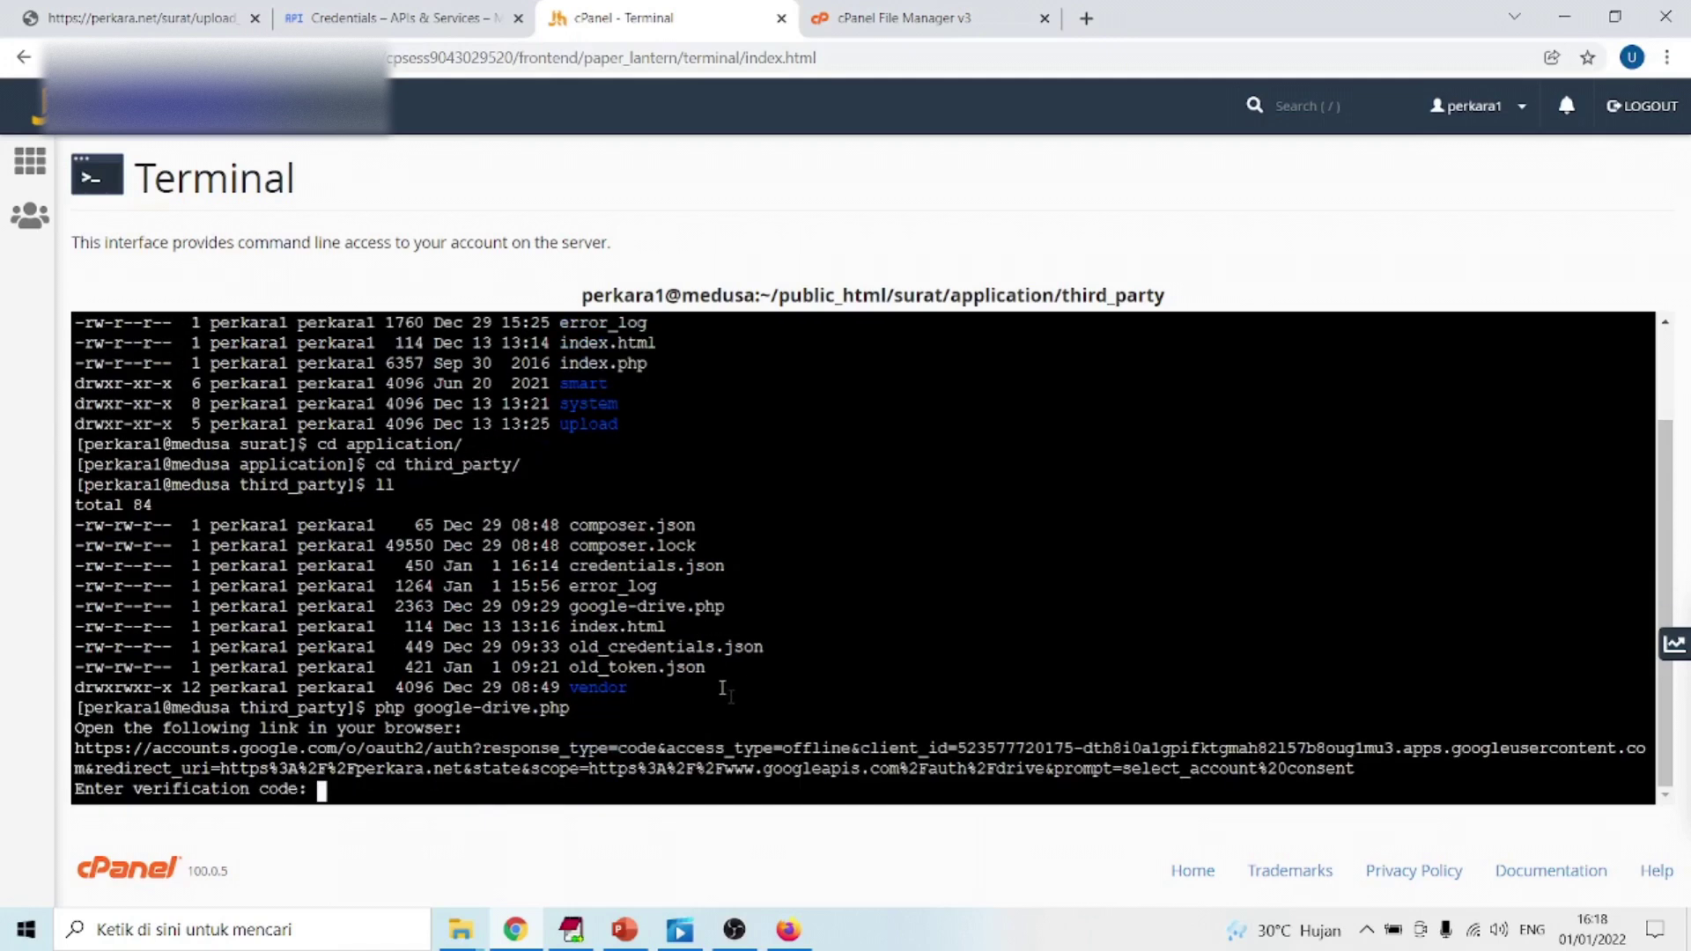
- Copy the Google authorization link printed by the script and open it in a new browser tab
drag(74, 748, 1354, 768)
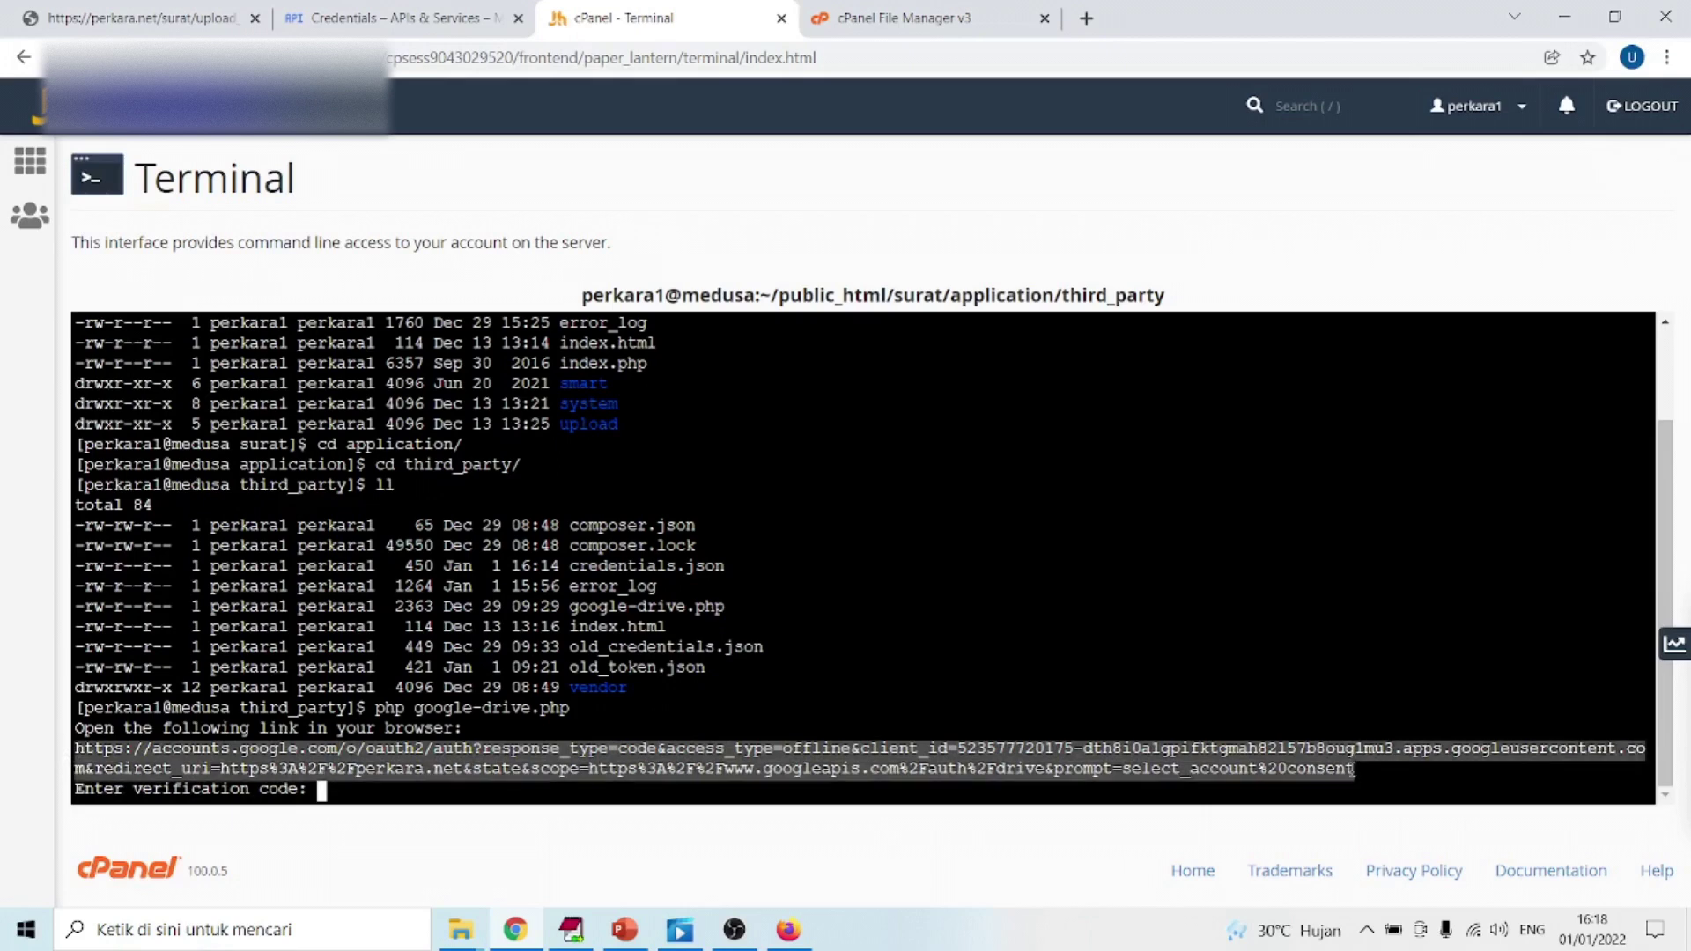
right_click(1317, 753)
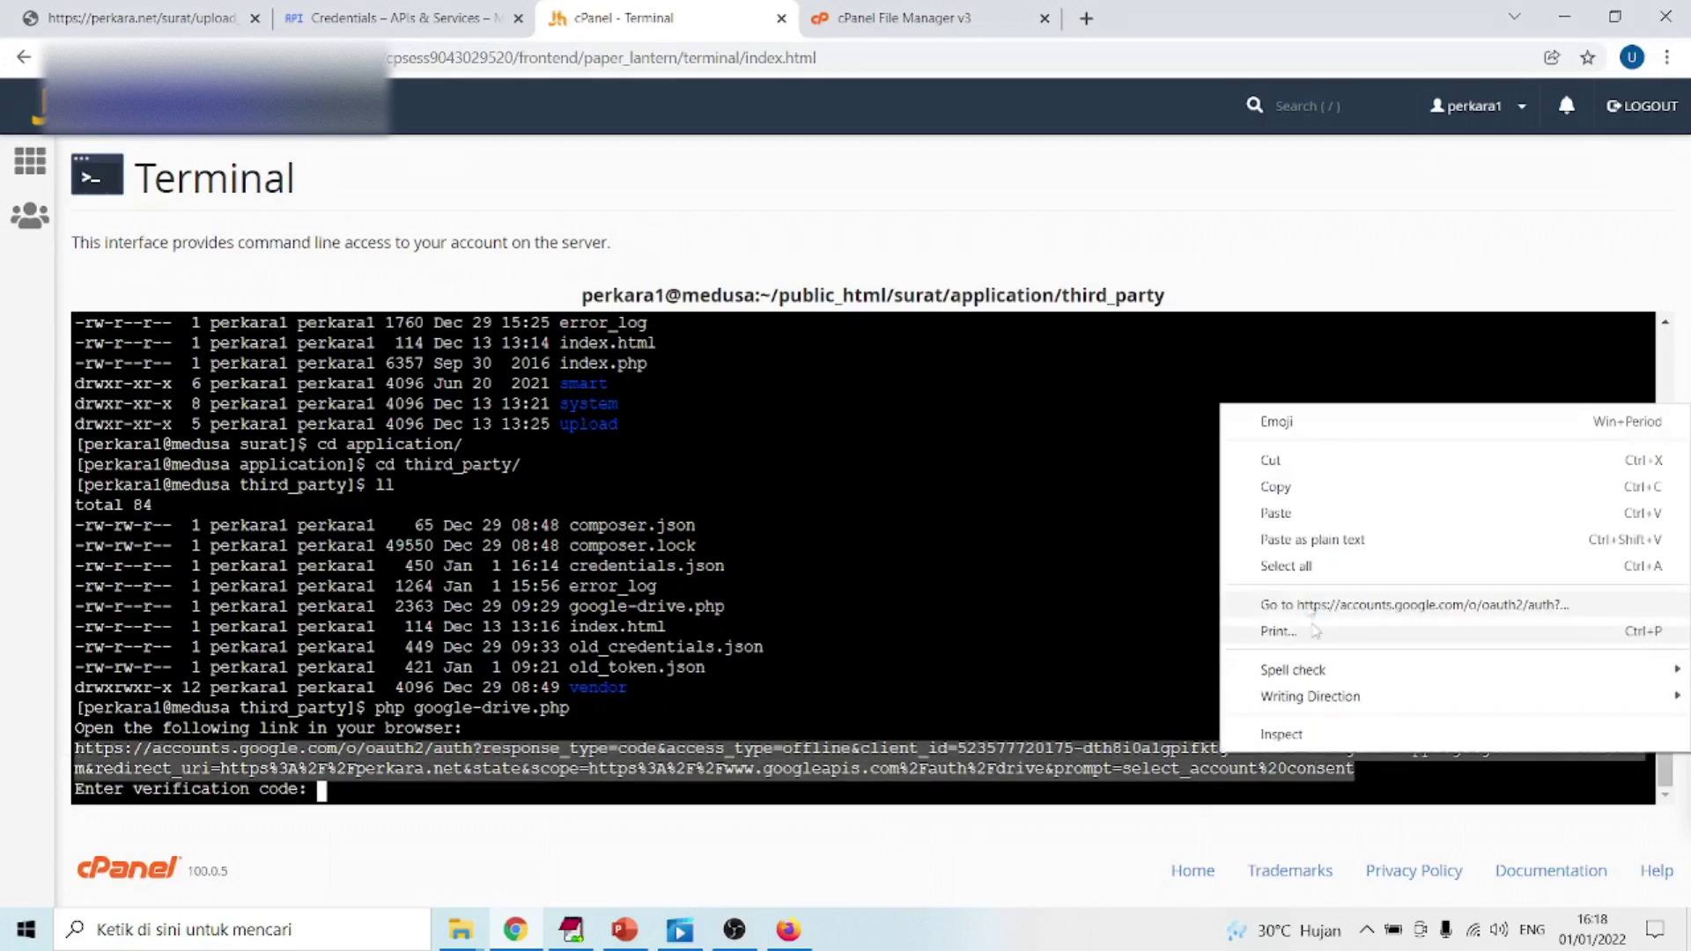
click(1291, 491)
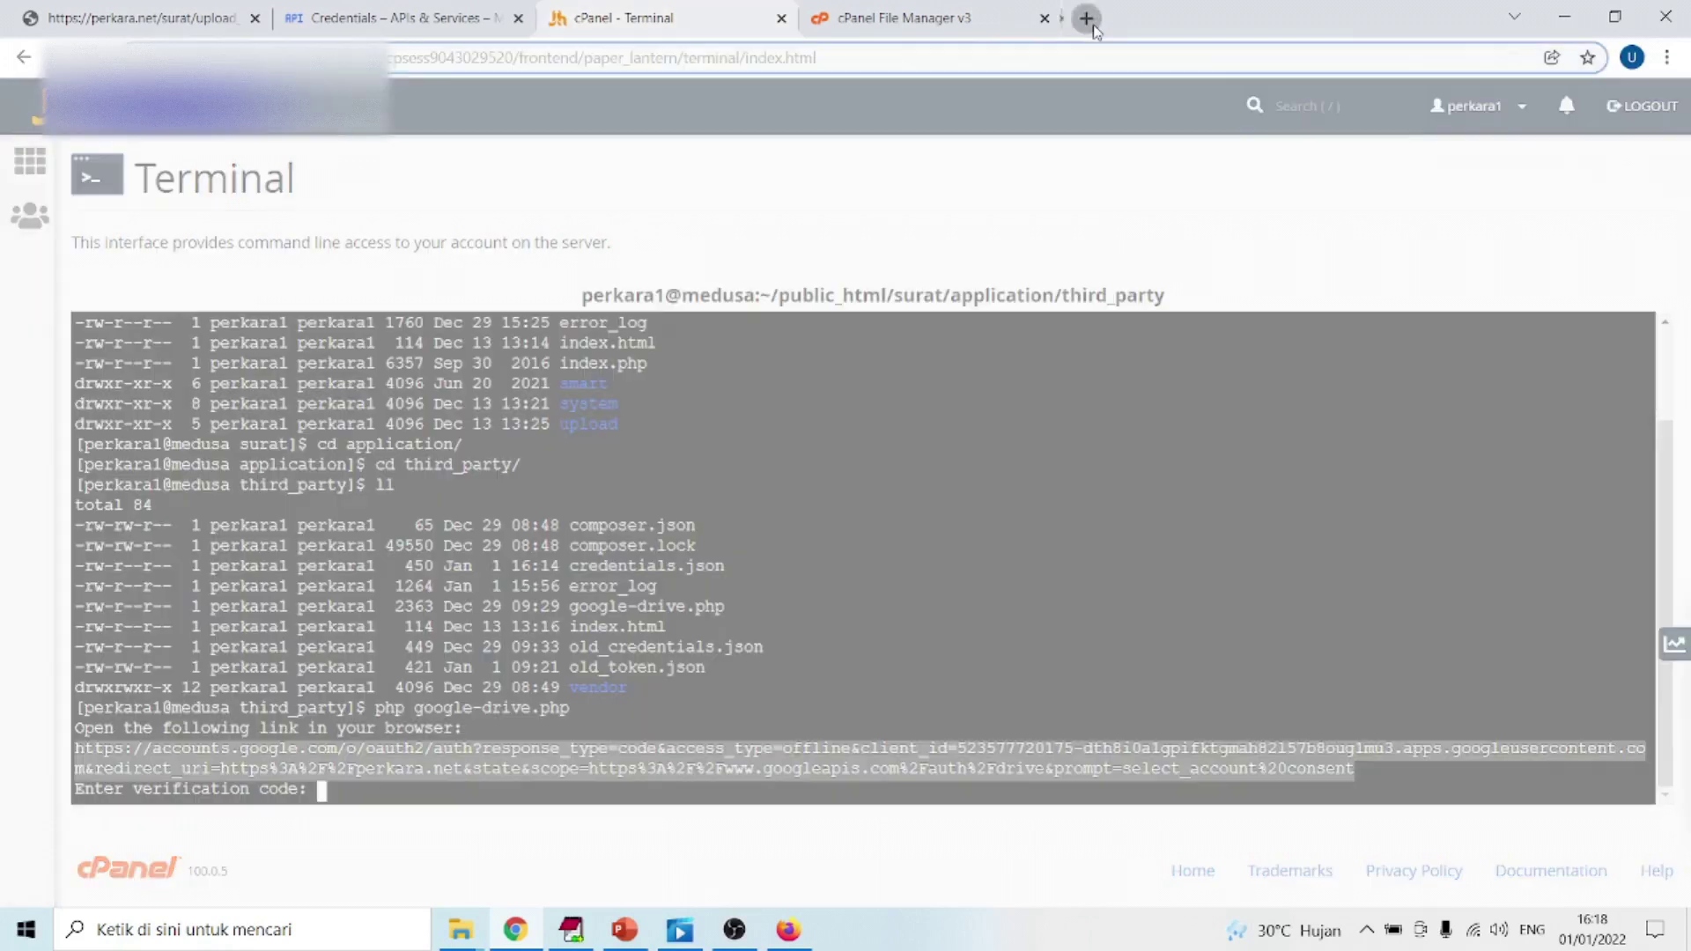
click(1086, 19)
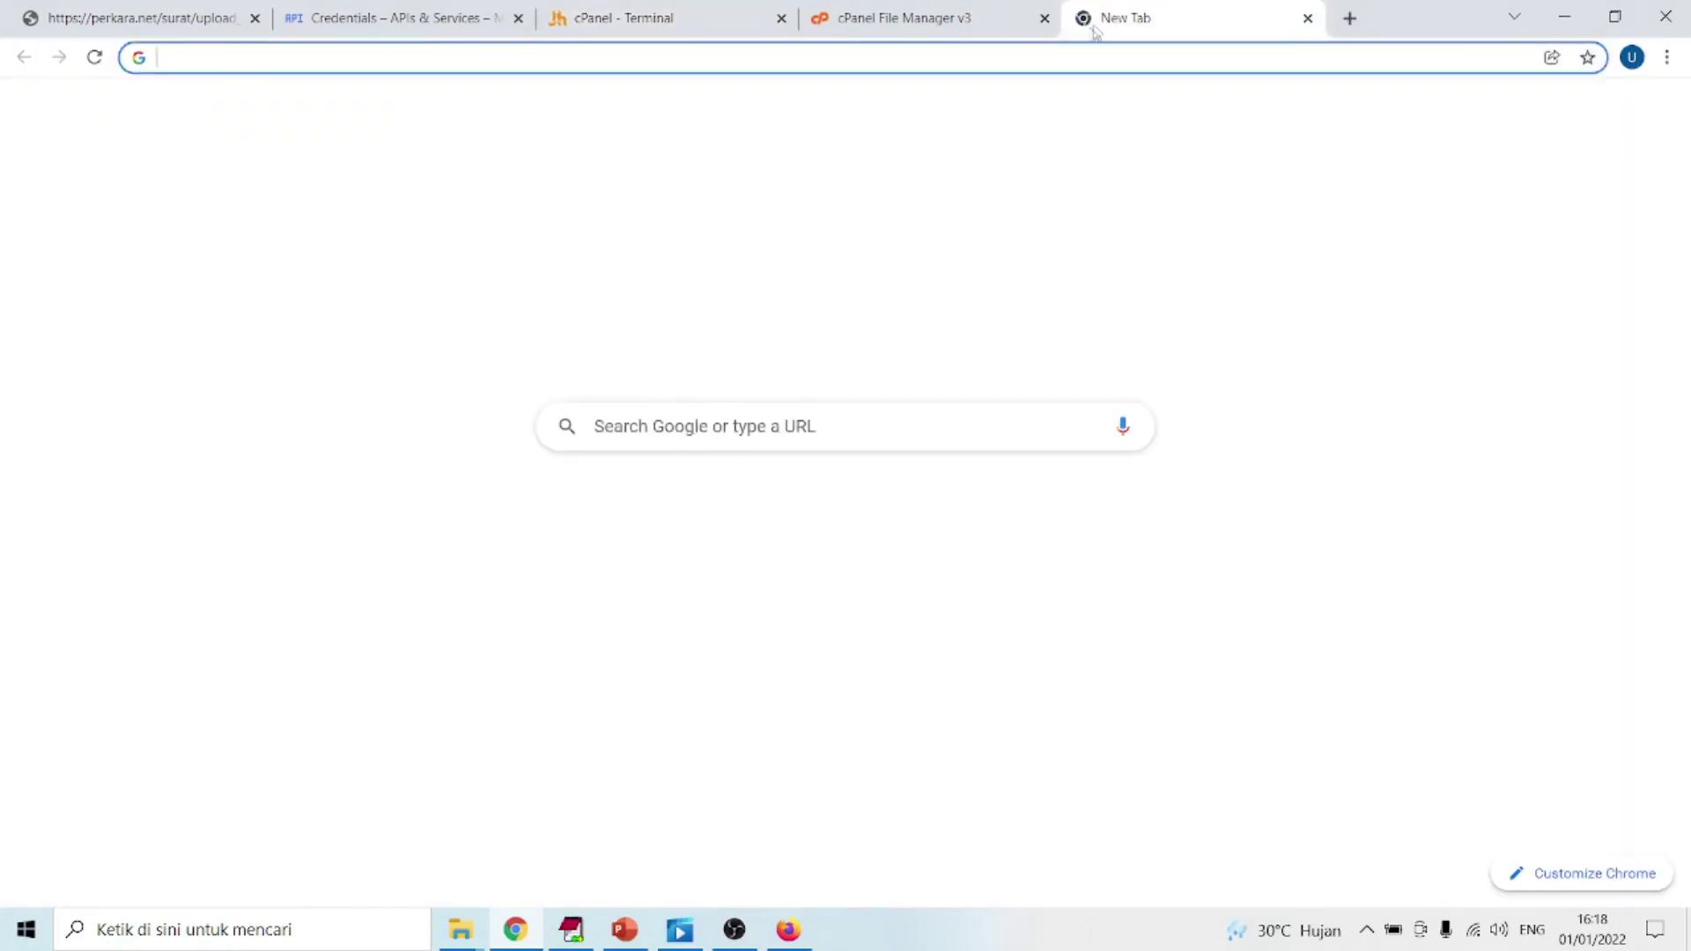
right_click(991, 53)
click(1048, 224)
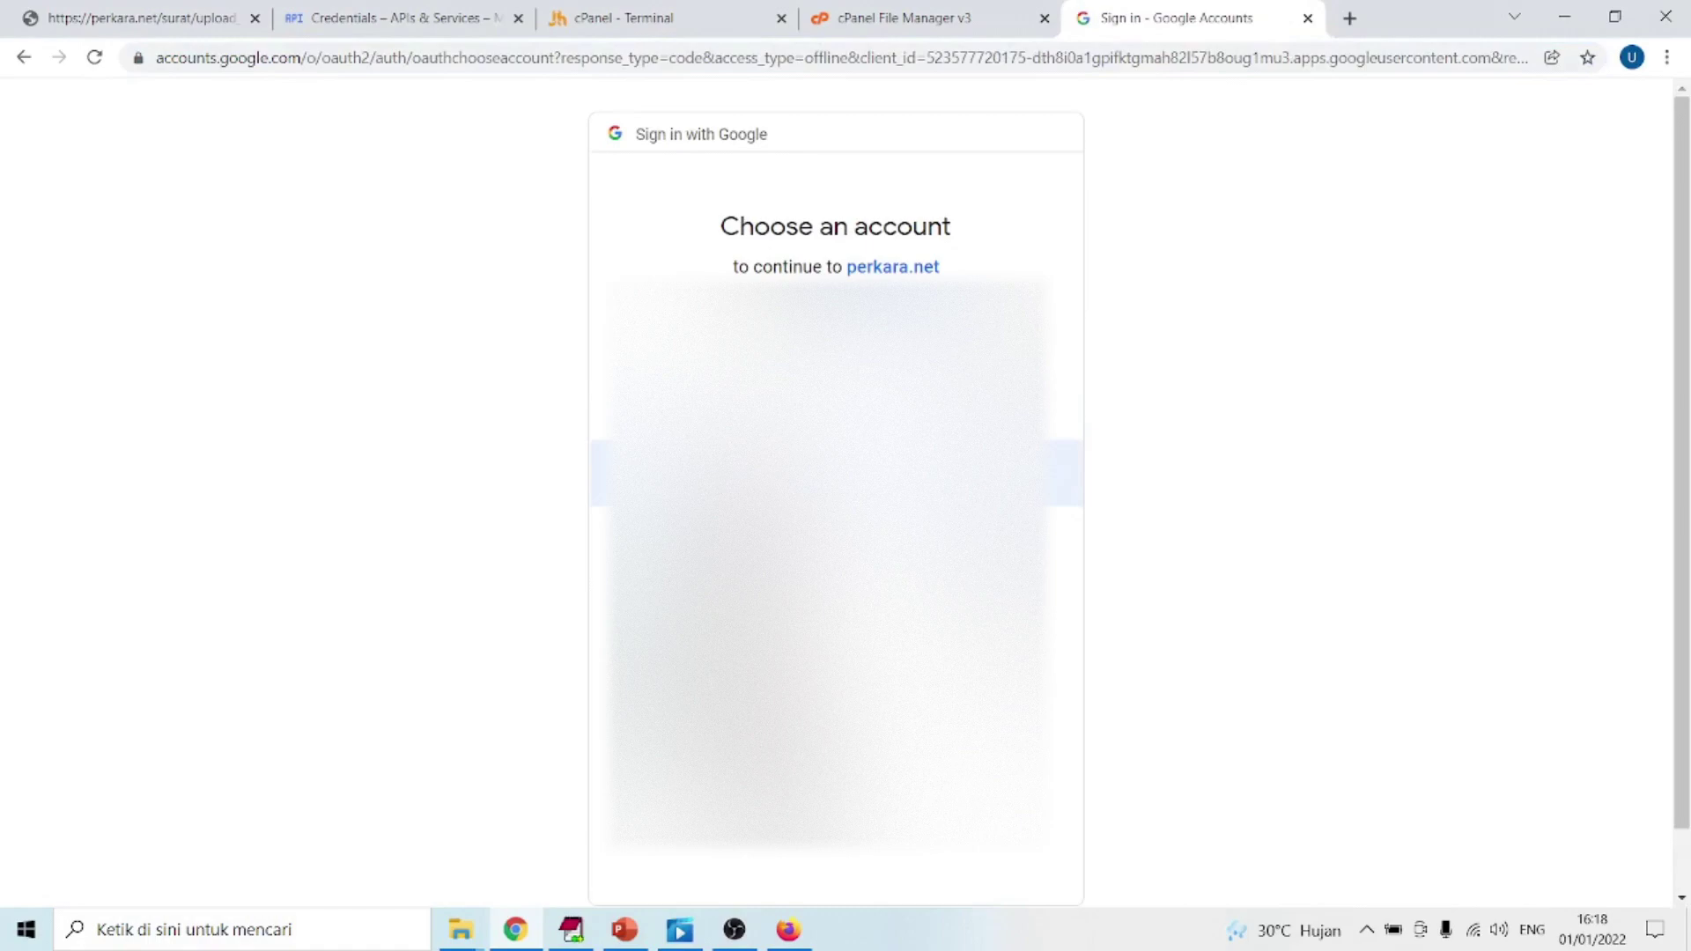
- Choose the Google account, proceed past the unverified-app warning to perkara.net, and grant it access to Google Drive
click(857, 459)
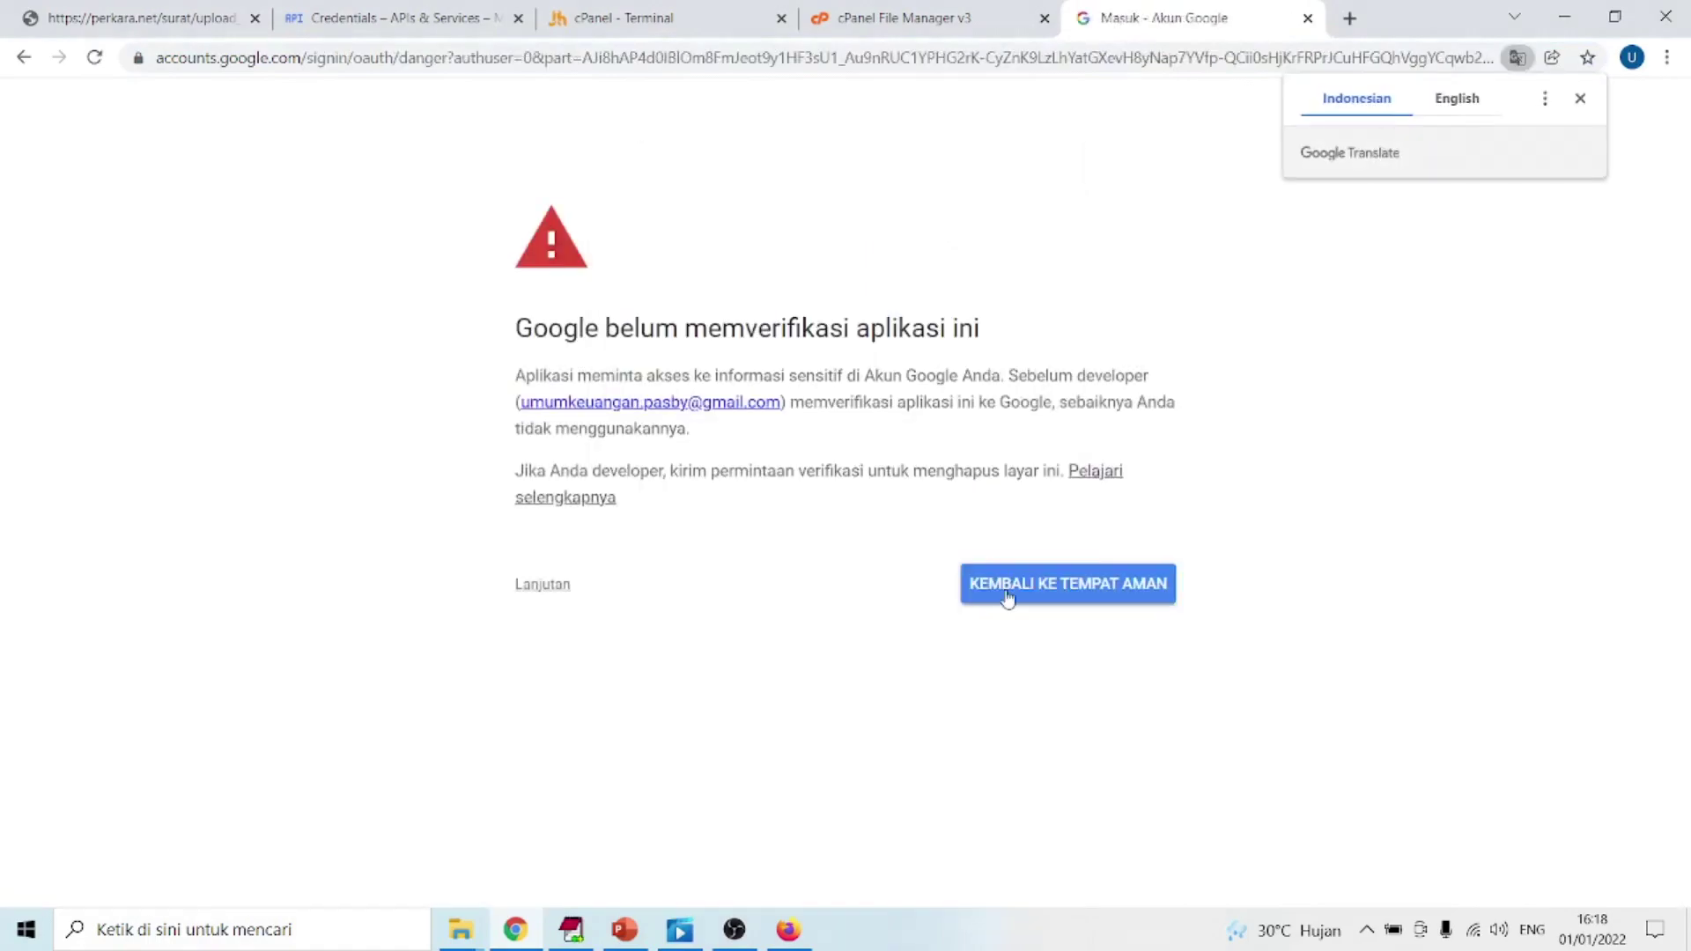
click(541, 586)
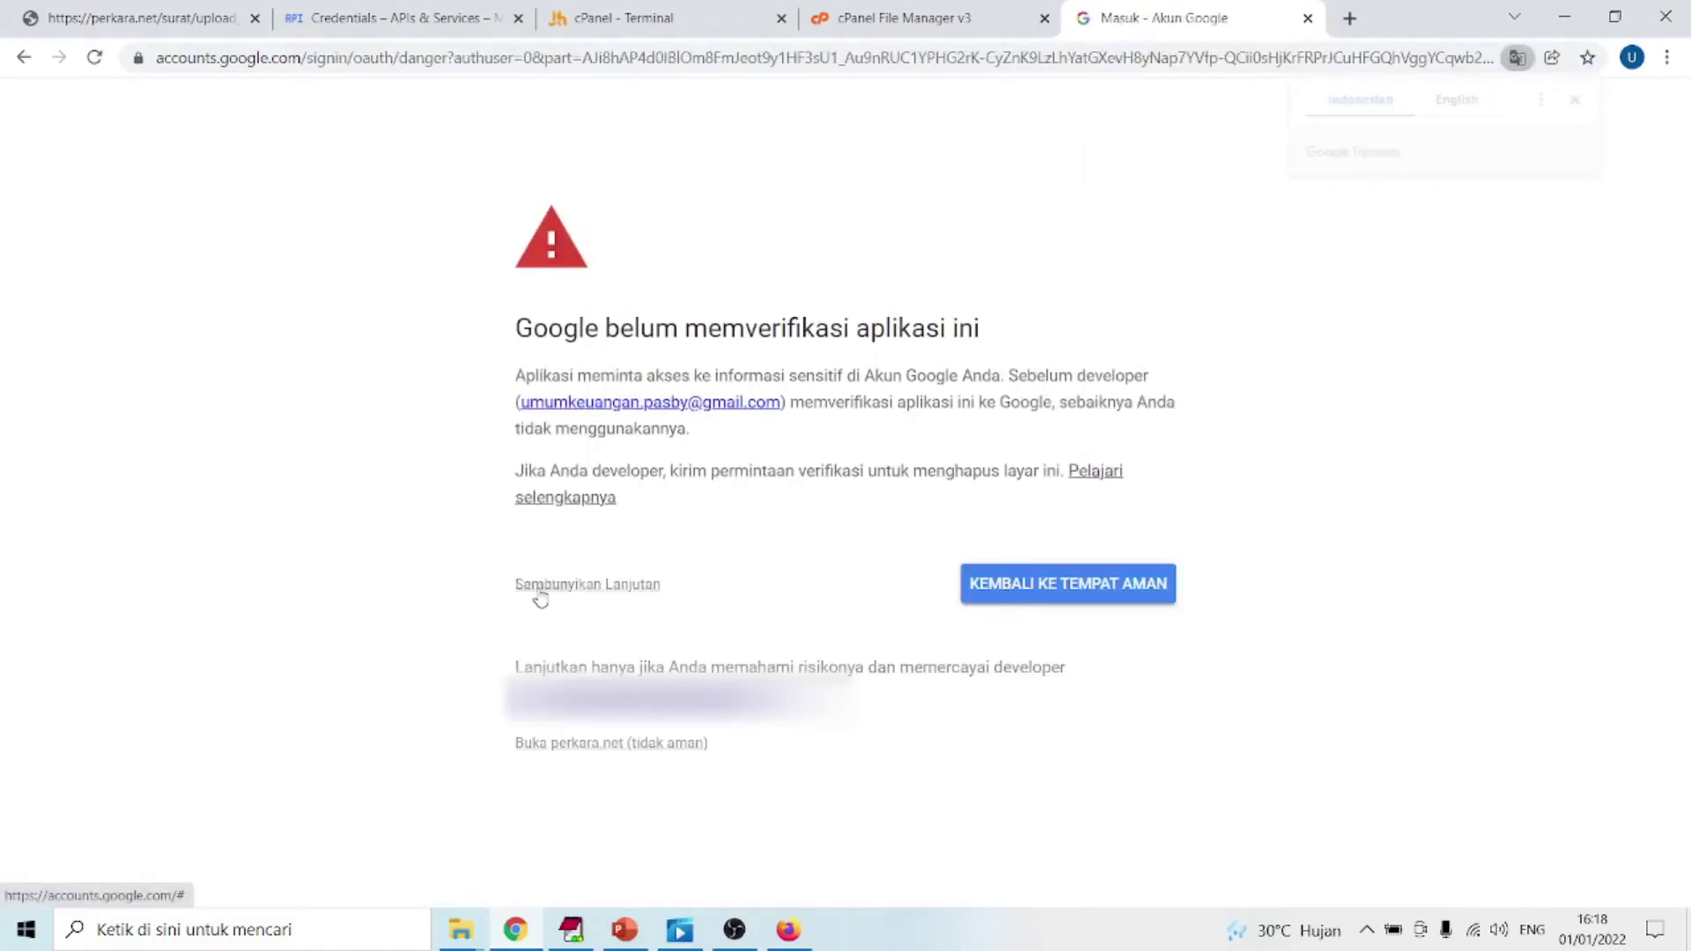
click(621, 747)
scroll(723, 751, down, 1)
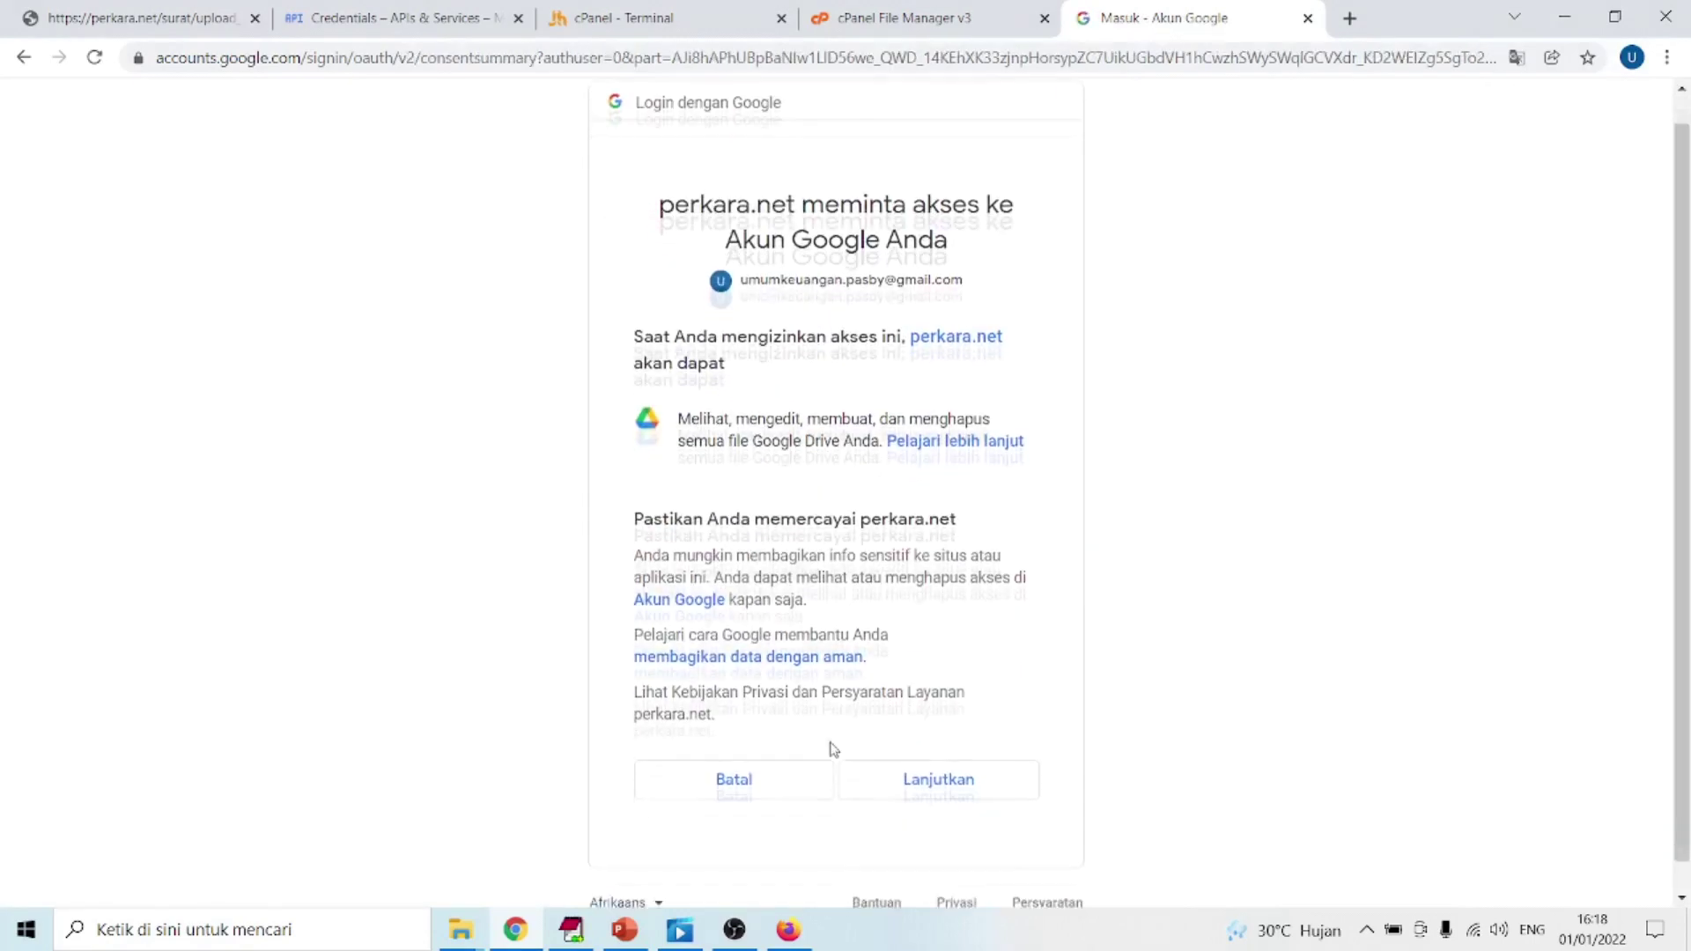
click(952, 755)
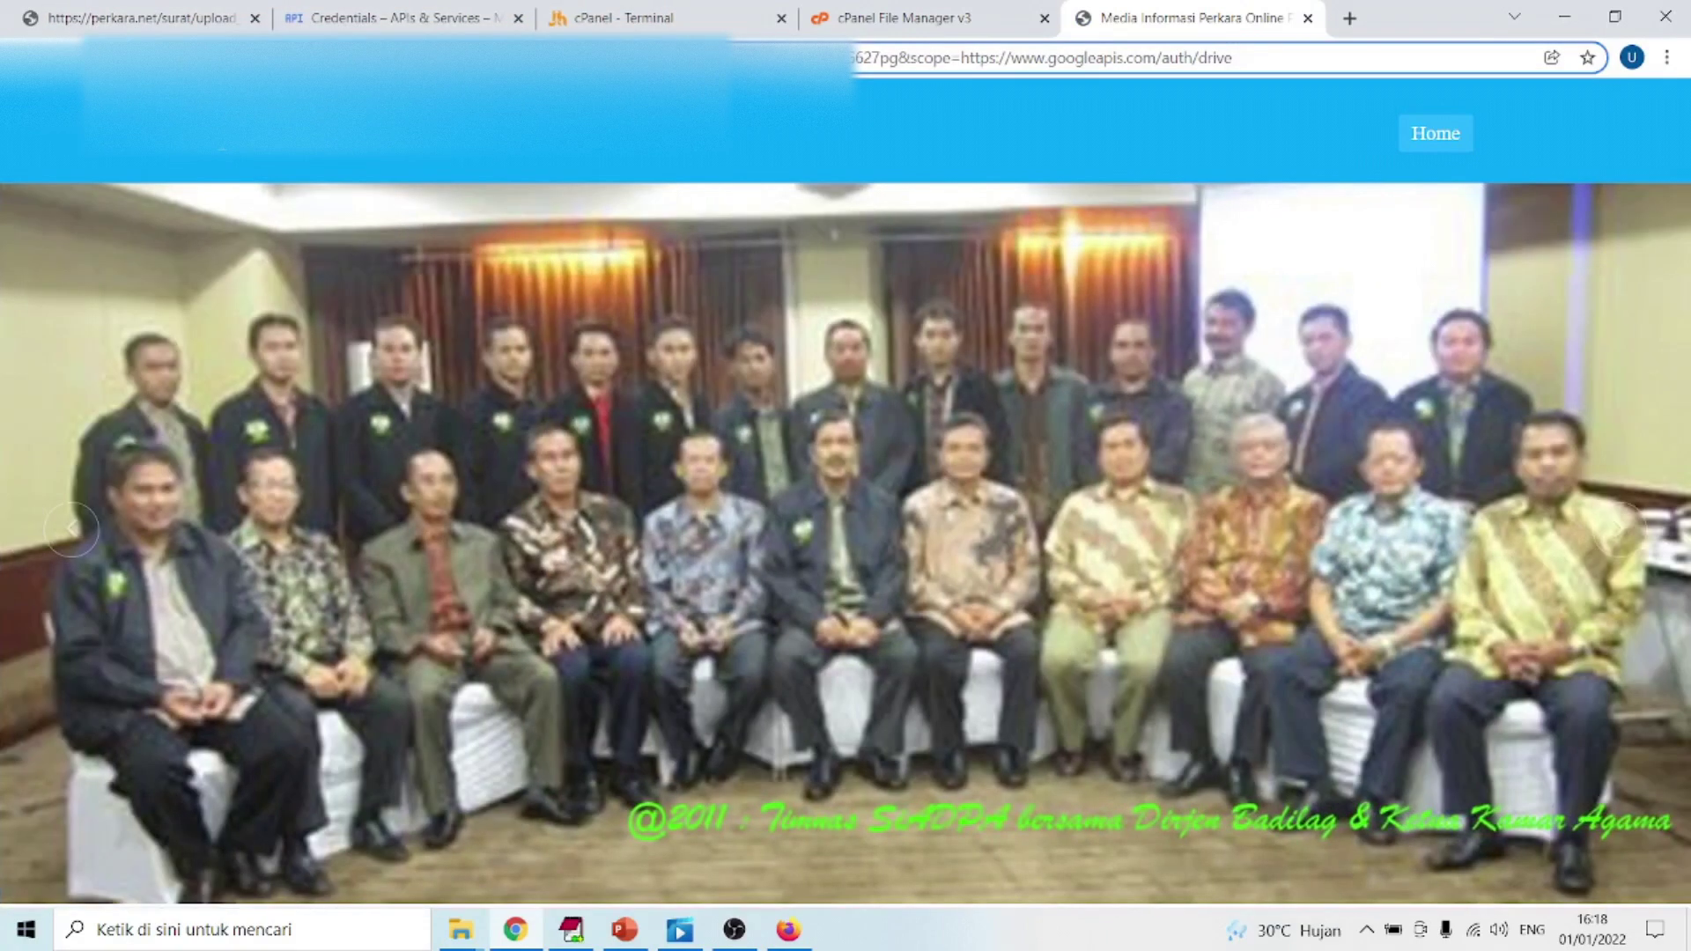
- Copy the verification code from the address of the redirected perkara.net page
drag(911, 63, 896, 70)
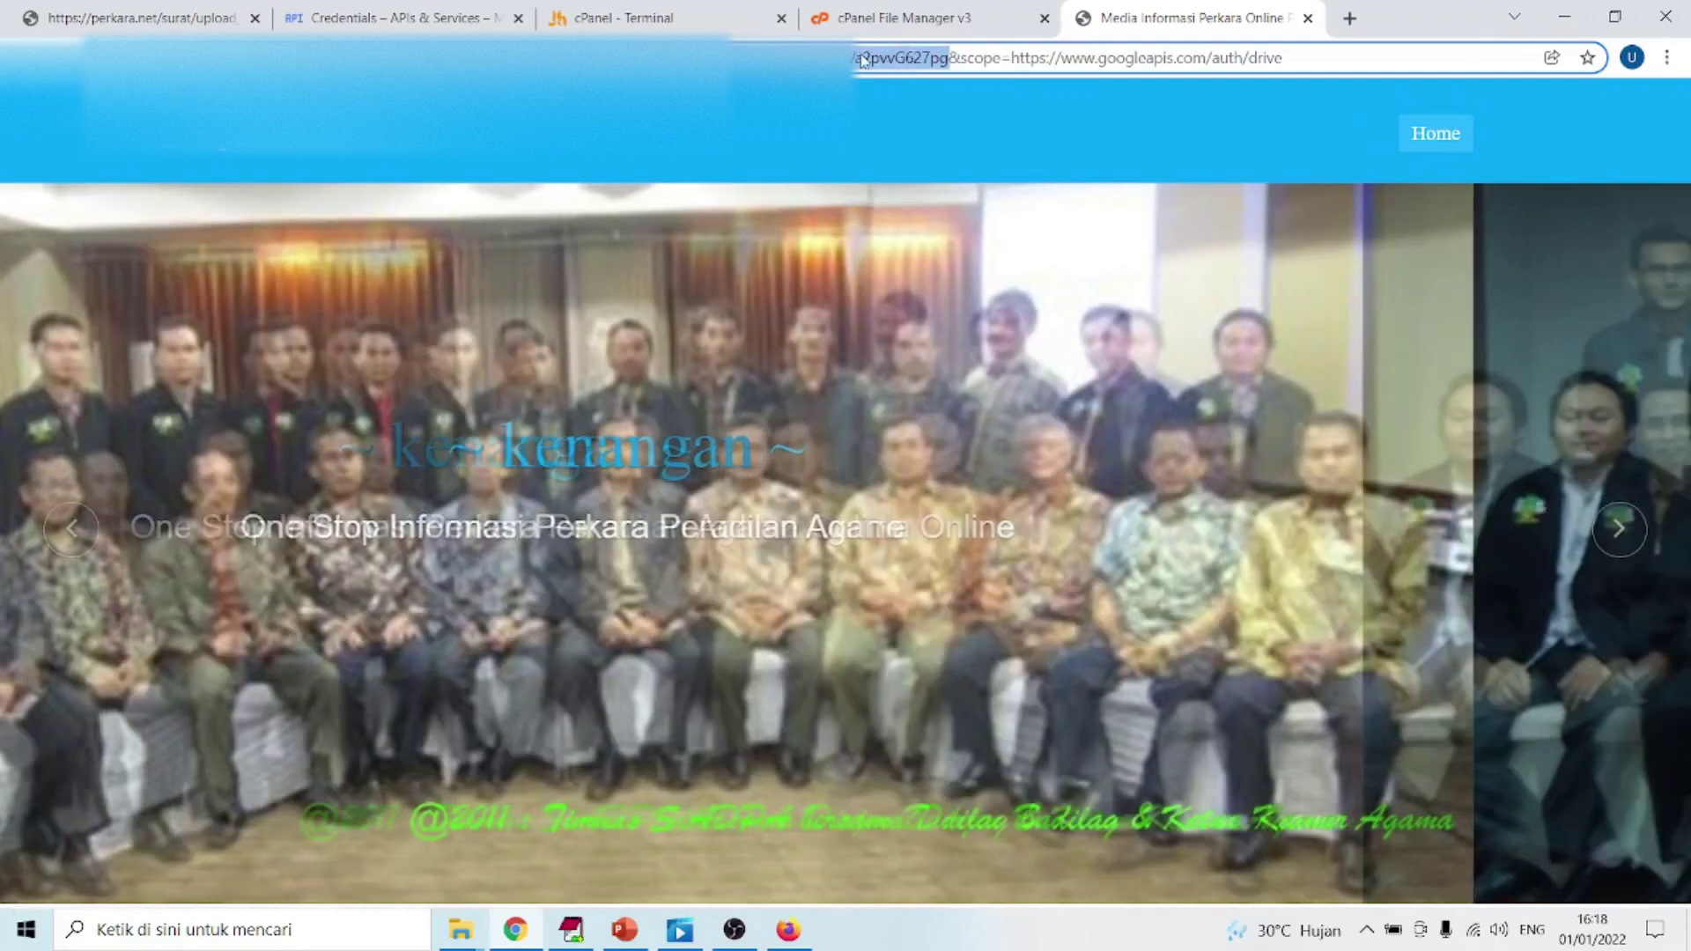
right_click(862, 56)
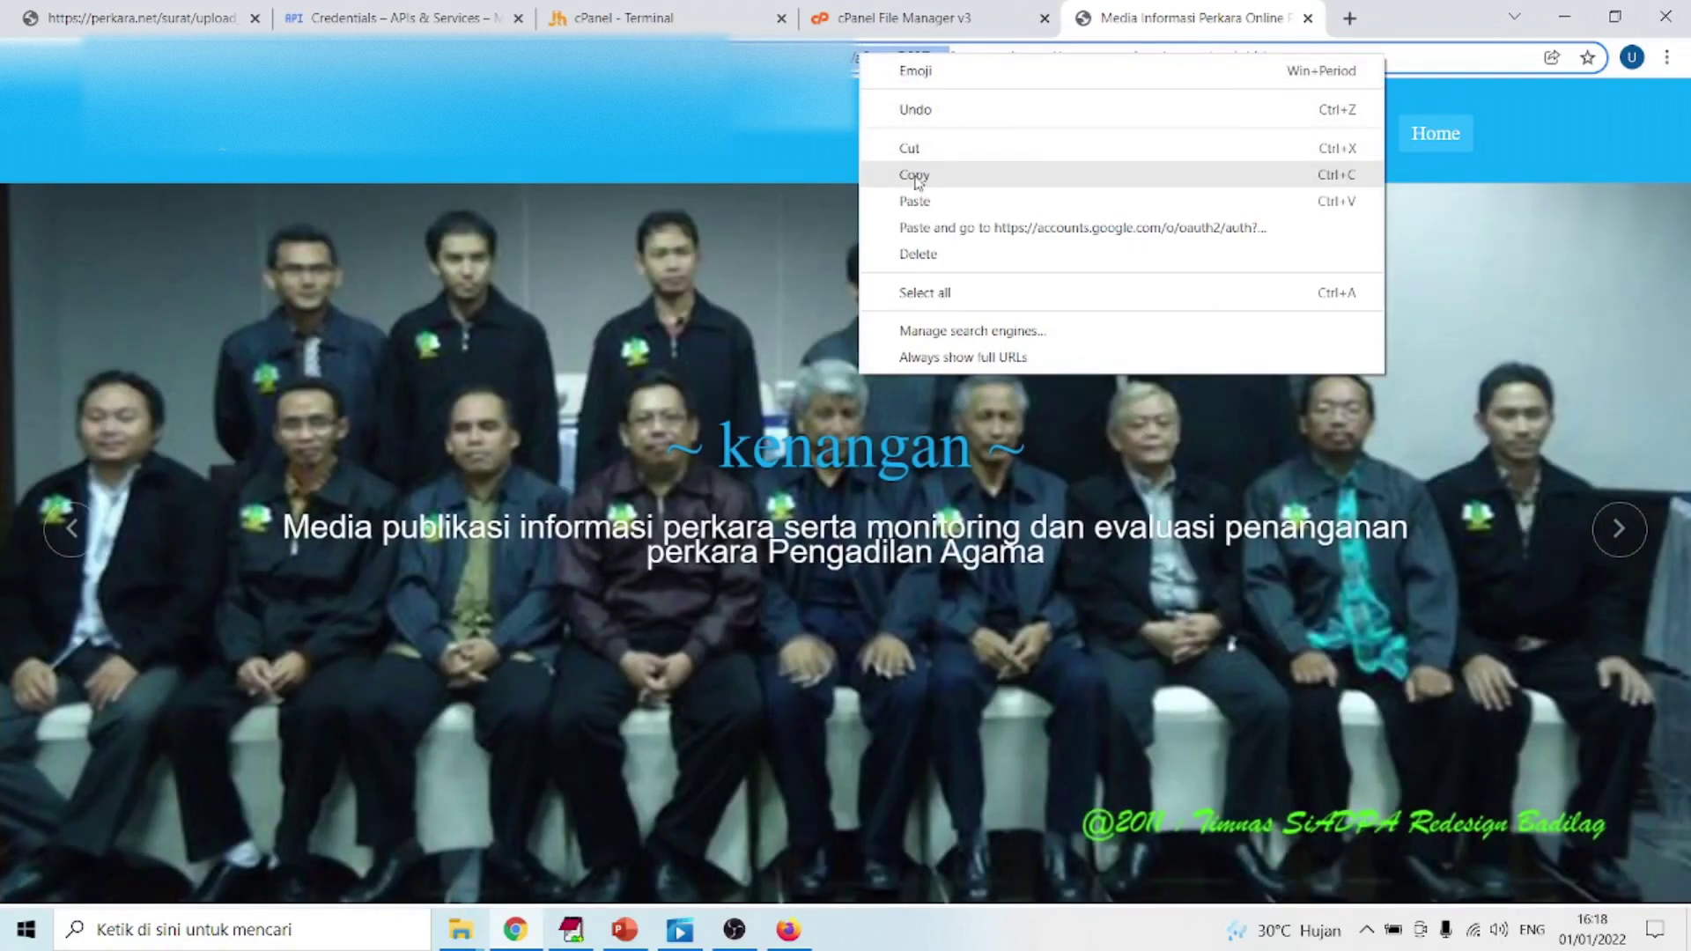
click(917, 176)
- Submit the copied verification code to the script waiting in the cPanel Terminal, and list the third_party directory's files
click(691, 19)
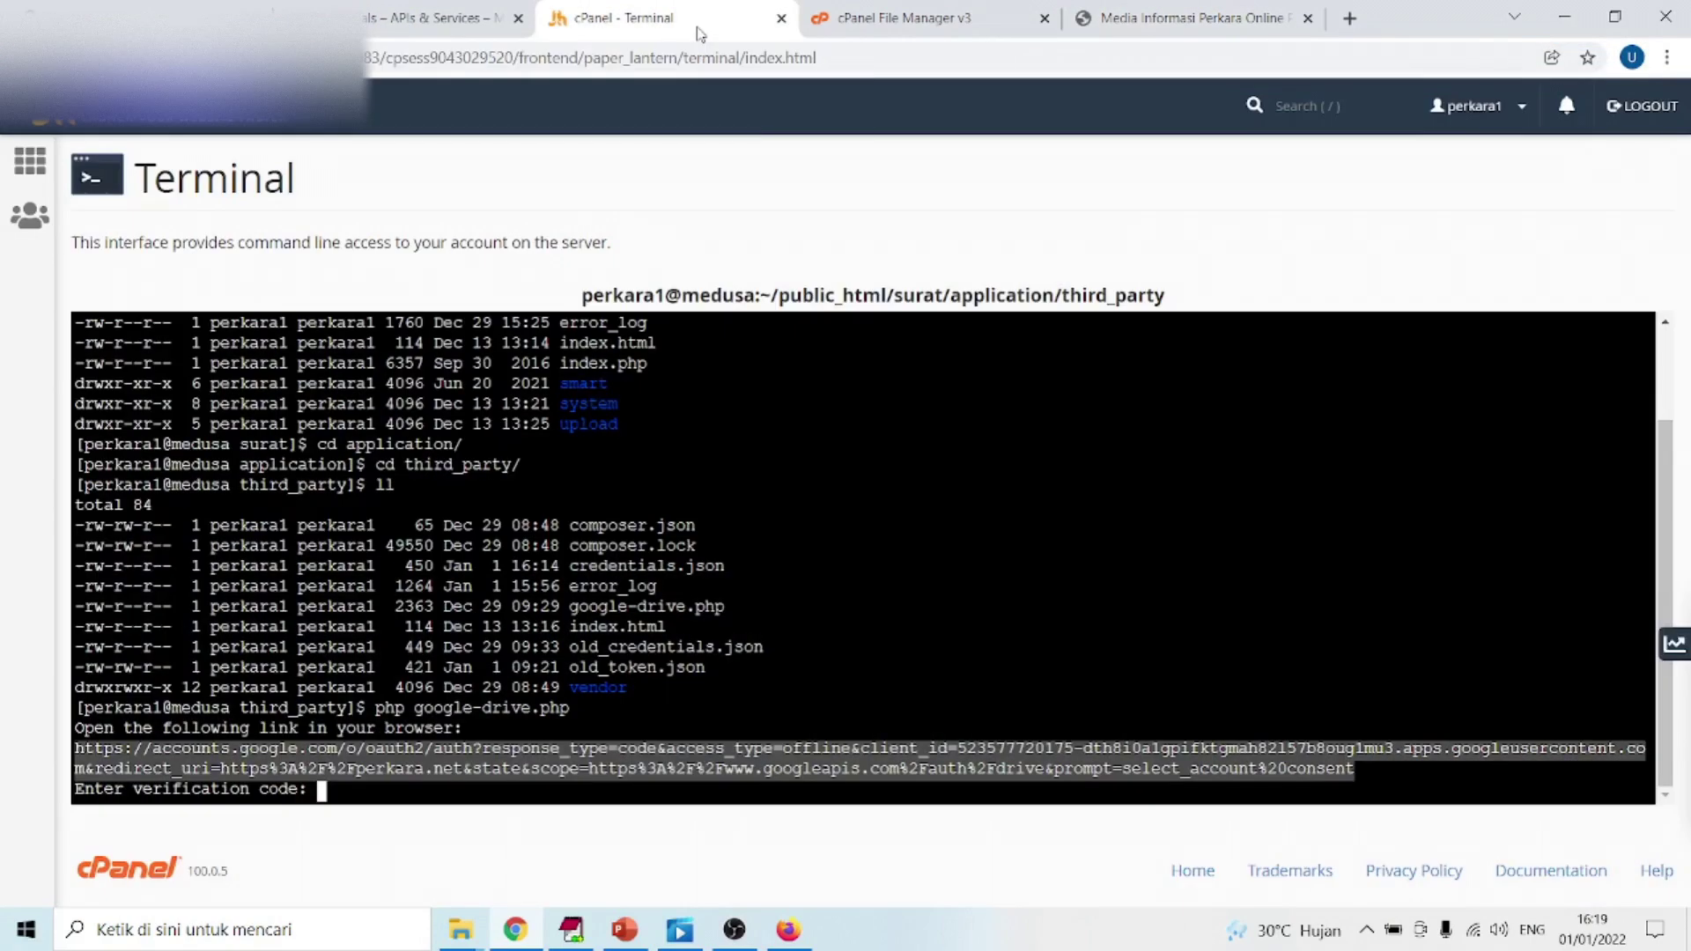
click(466, 791)
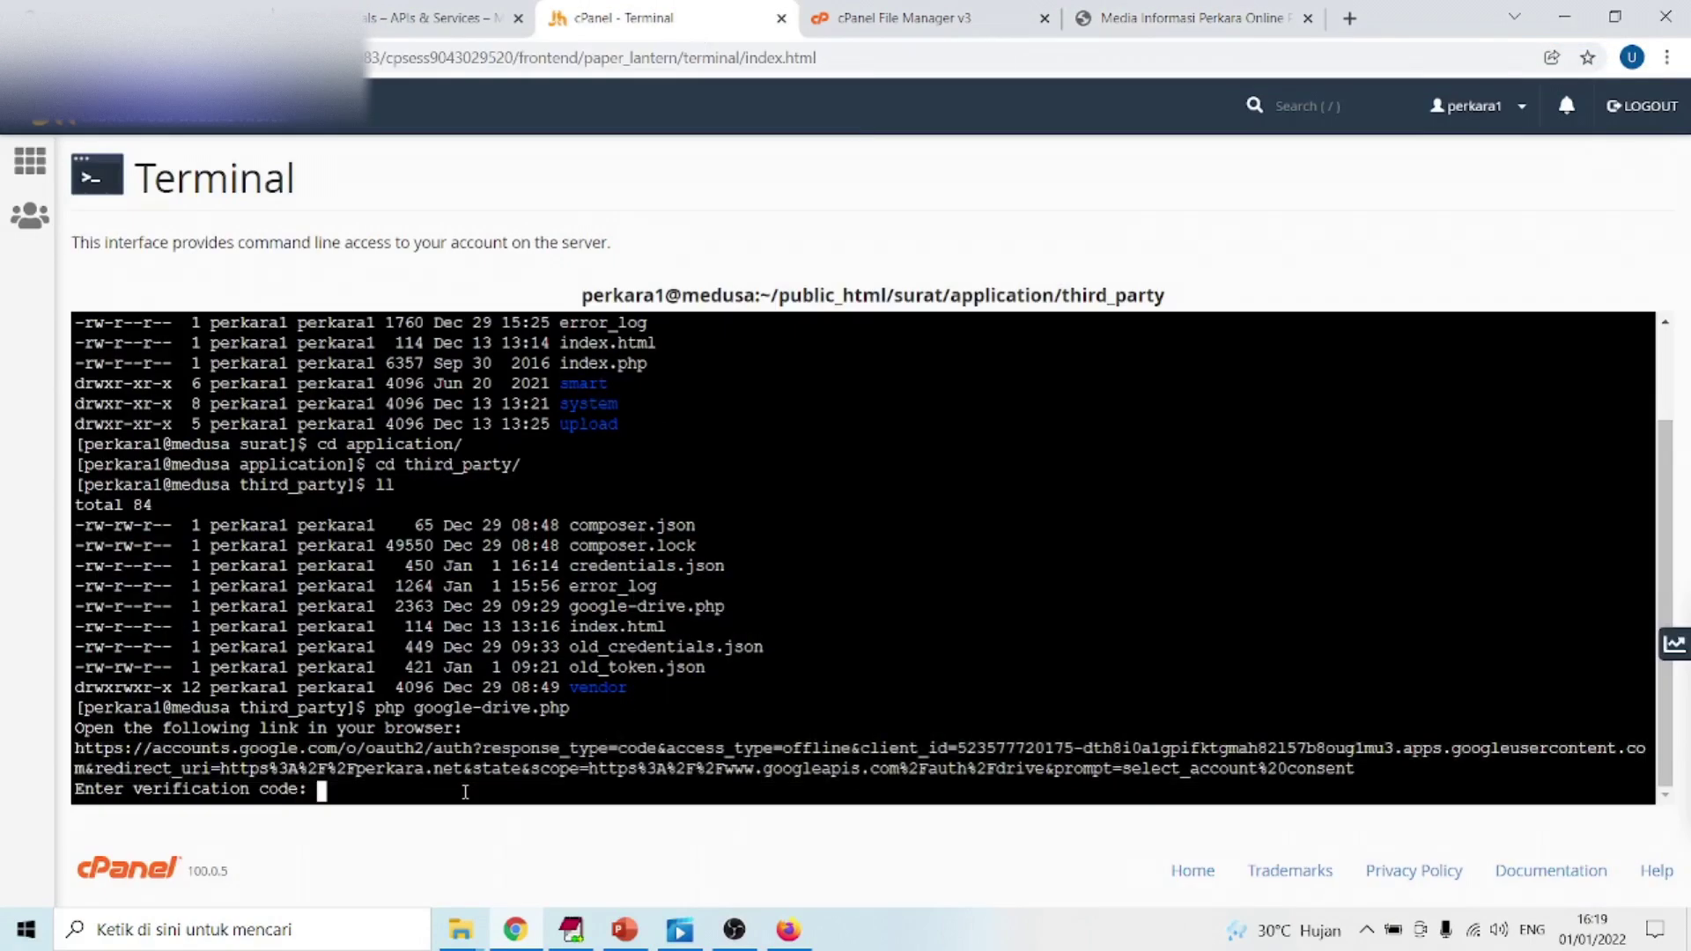
right_click(465, 792)
click(514, 619)
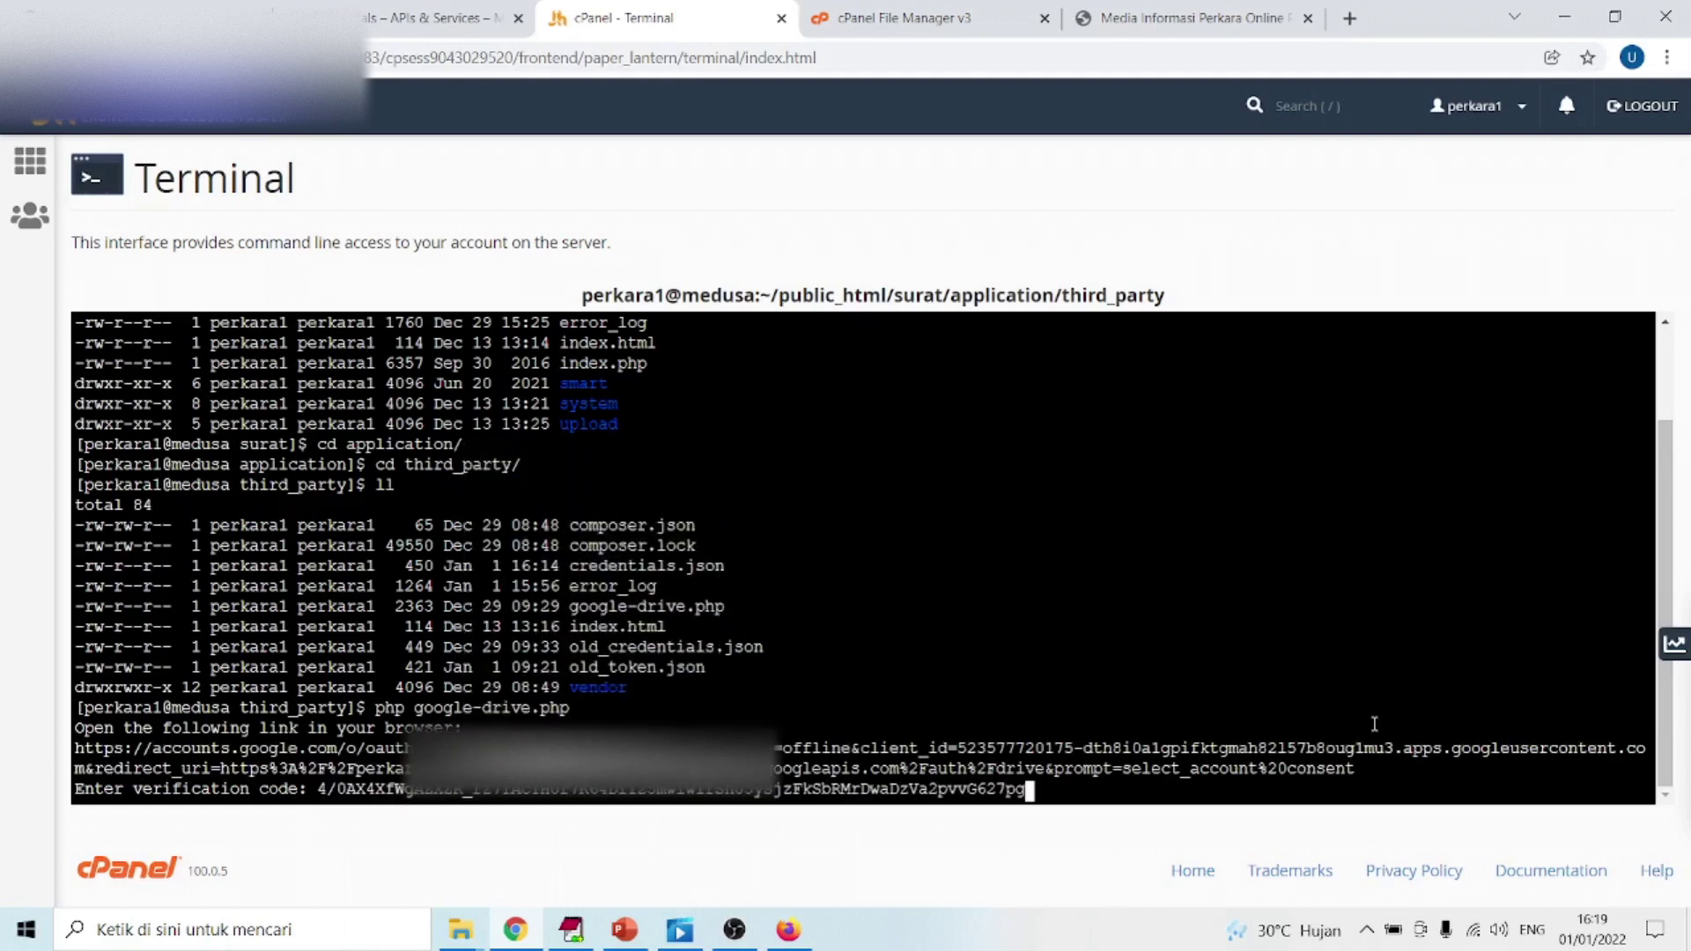
key(Return)
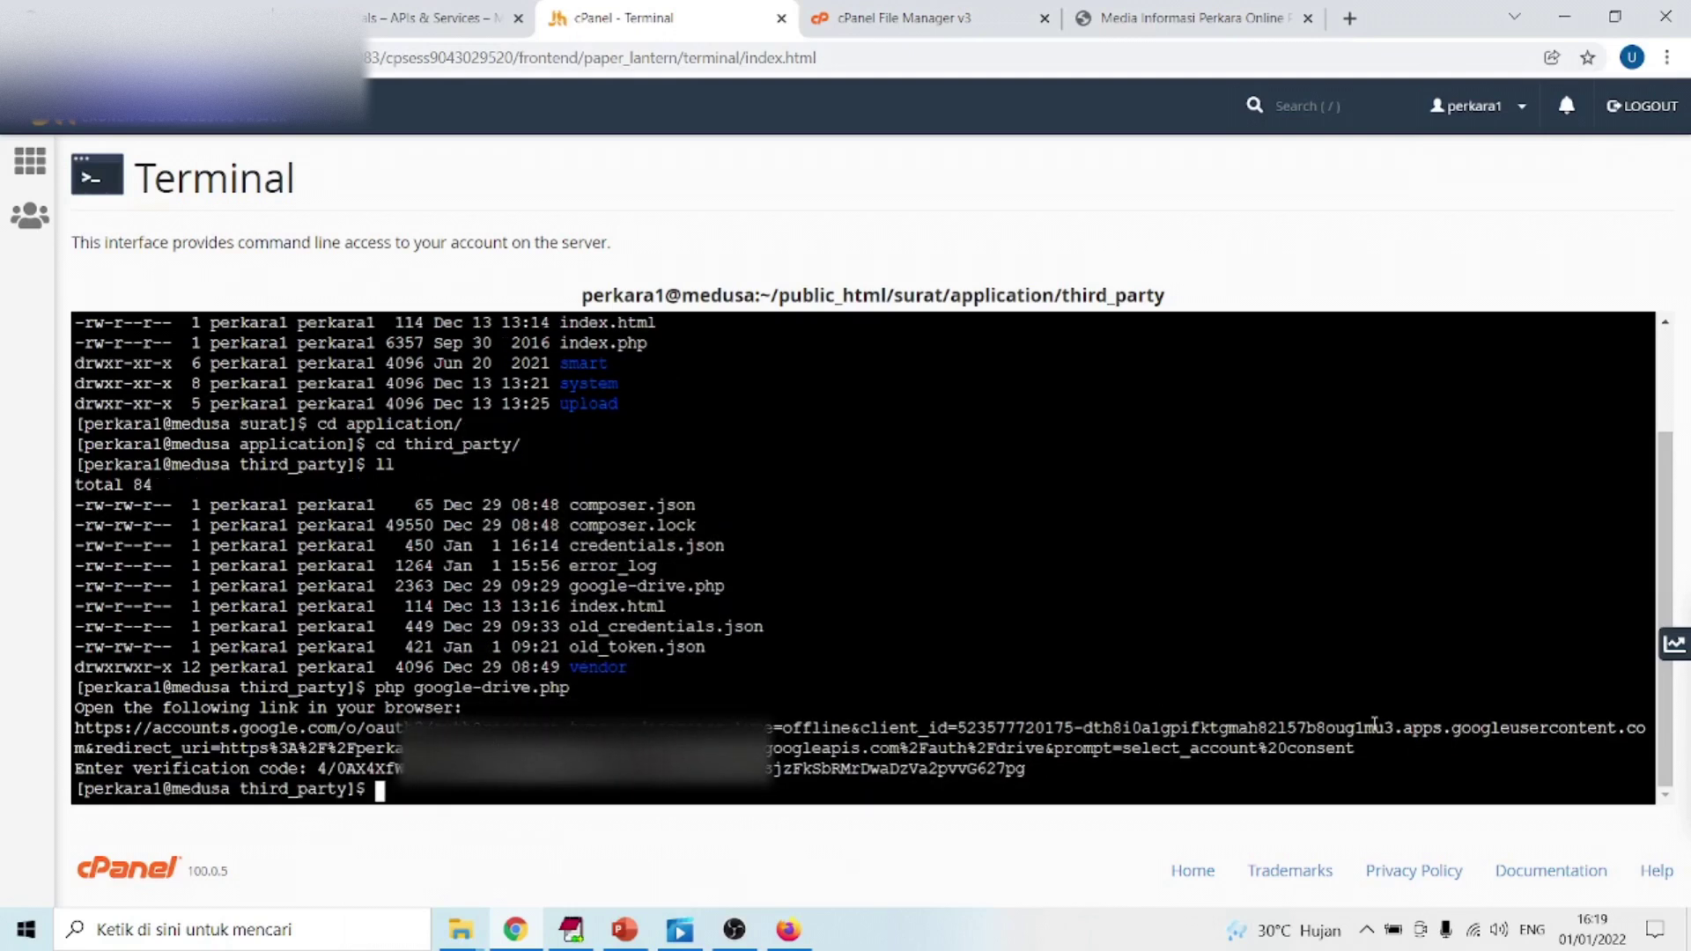
text(ll)
key(Return)
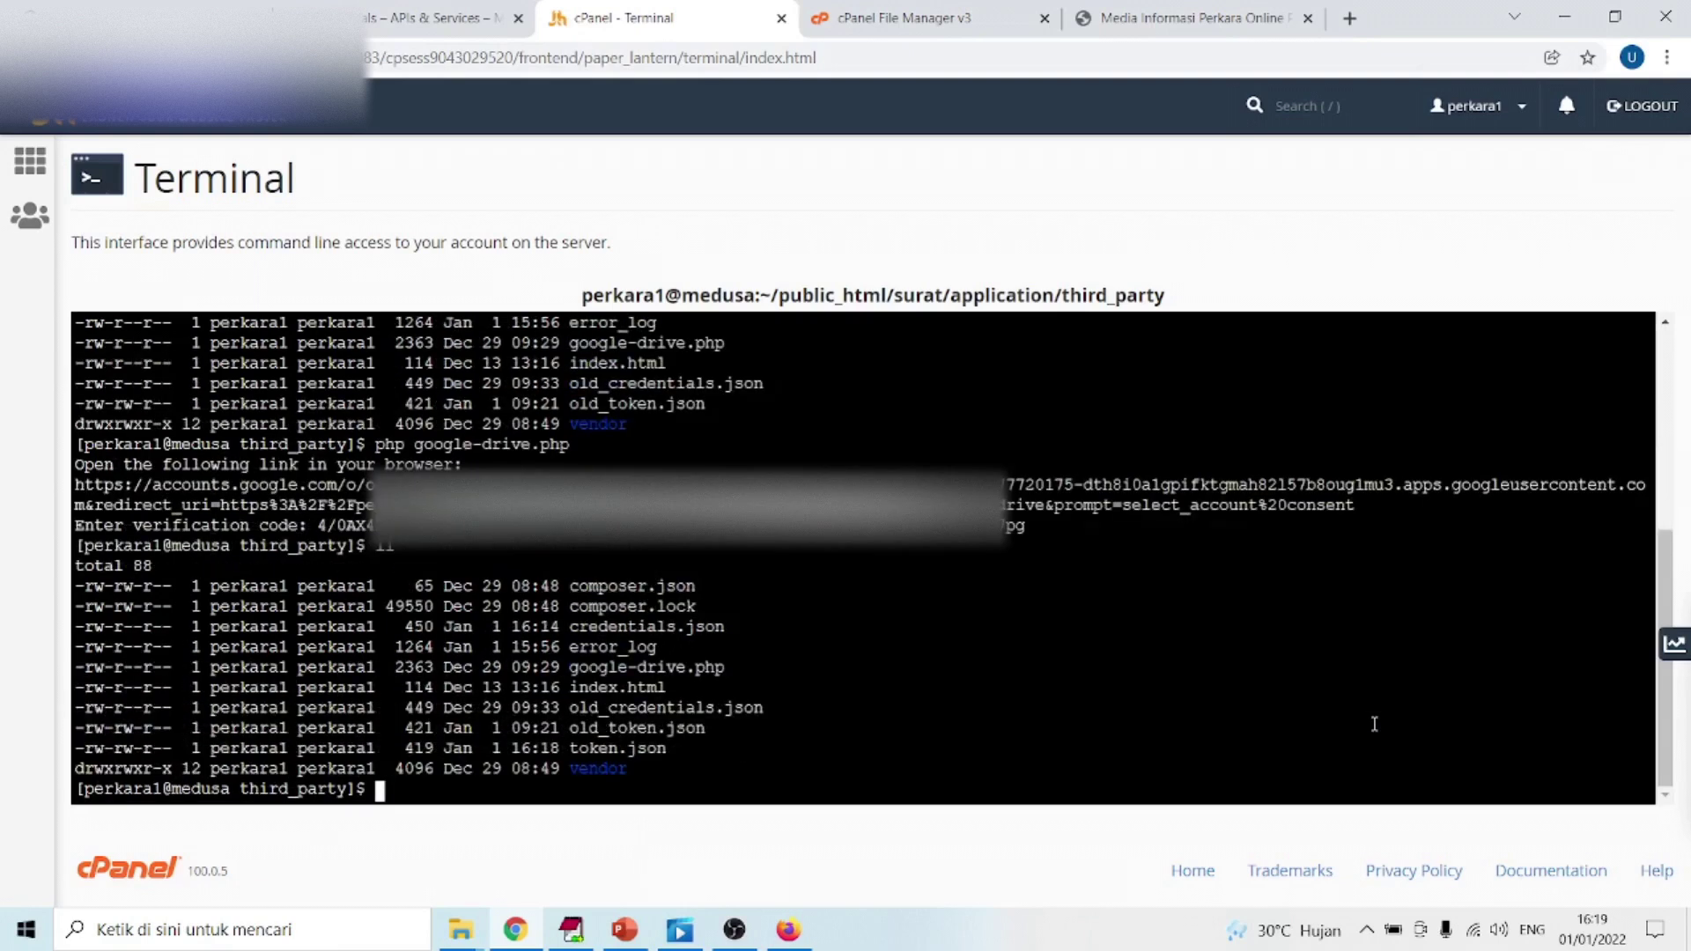